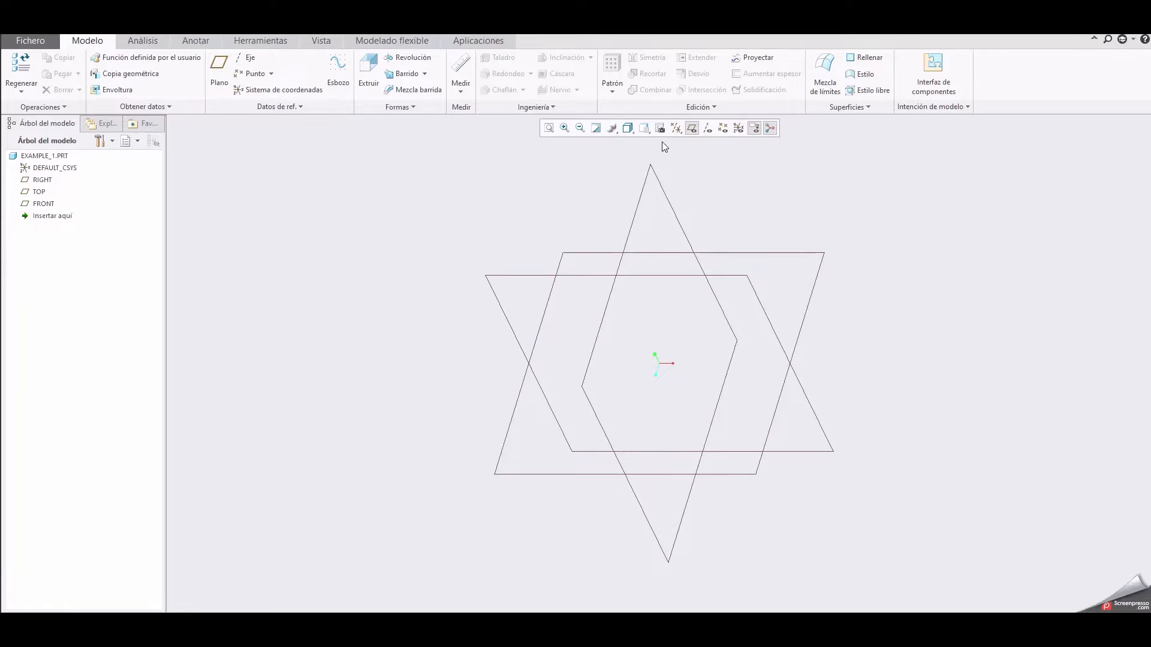
# Create a datum axis along the intersection of the RIGHT and FRONT planes
pyautogui.click(246, 58)
pyautogui.click(42, 180)
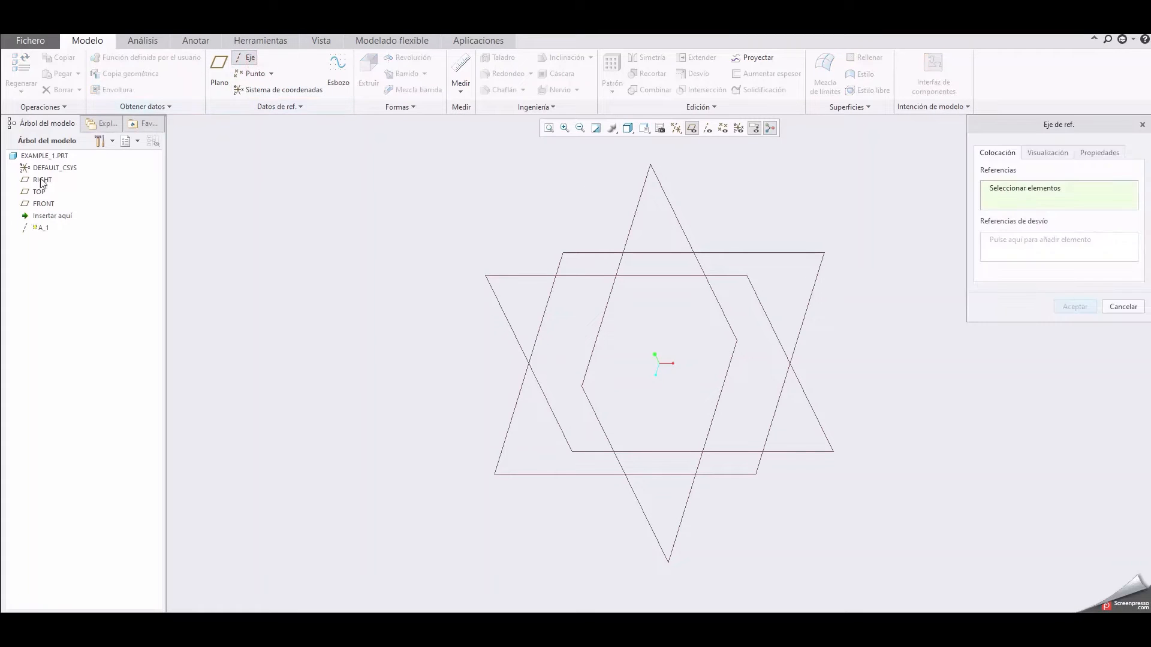
pyautogui.keyDown('ctrl'); pyautogui.click(44, 205); pyautogui.keyUp('ctrl')
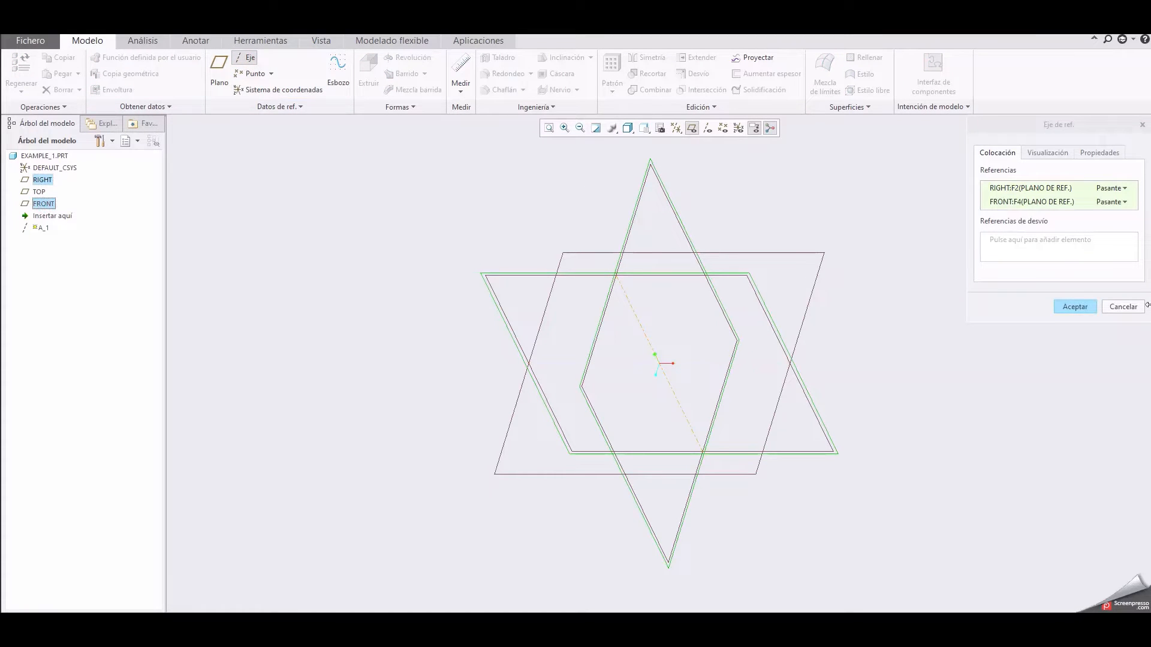
pyautogui.click(1076, 308)
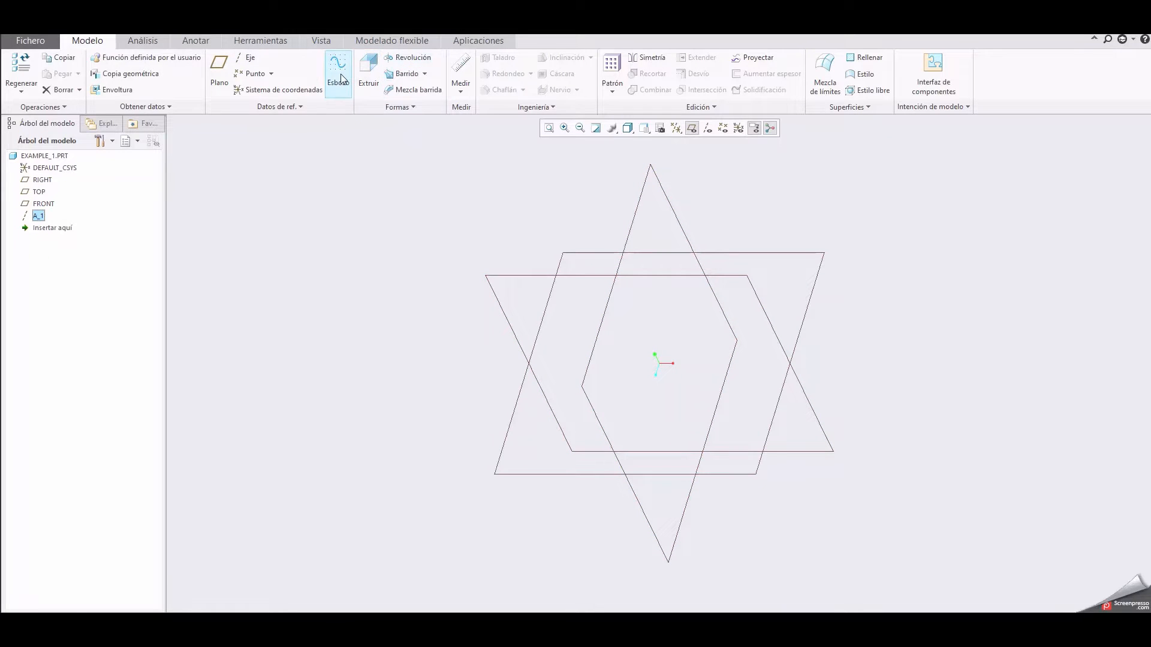
# Start a new sketch on the FRONT plane with the default orientation
pyautogui.click(353, 91)
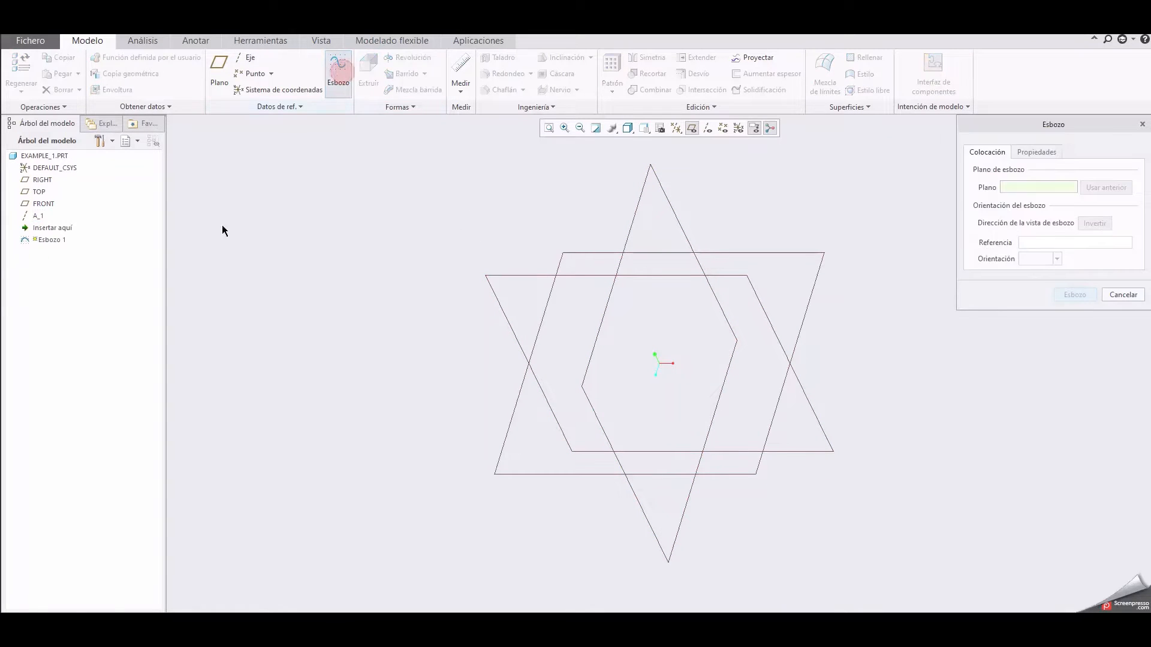
pyautogui.click(44, 205)
pyautogui.click(1073, 295)
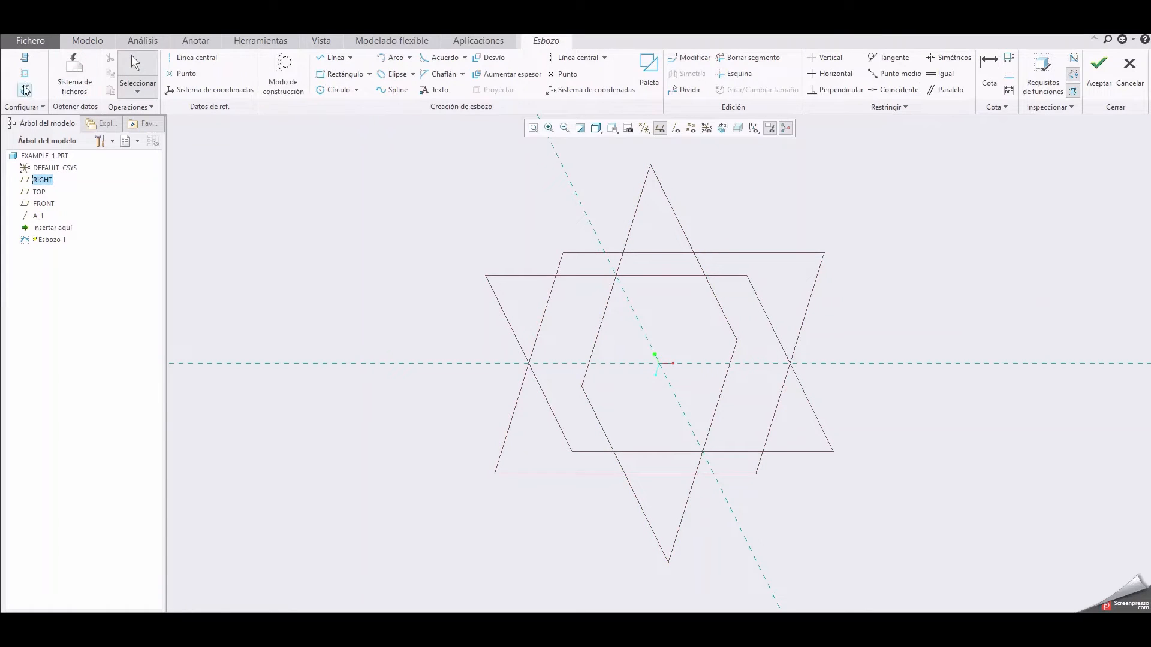
# Sketch a rectangle about 118 wide and 148 high, extending up and to the left from the origin
pyautogui.click(344, 74)
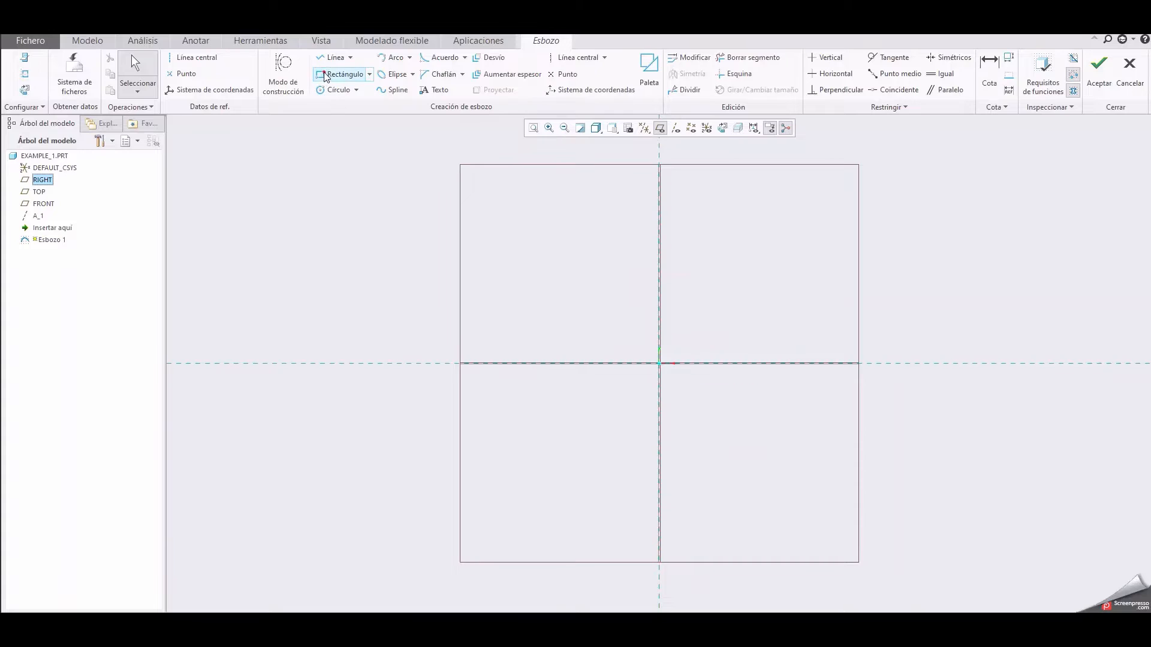
pyautogui.scroll(-1, 661, 367)
pyautogui.click(662, 363)
pyautogui.middleClick(584, 400)
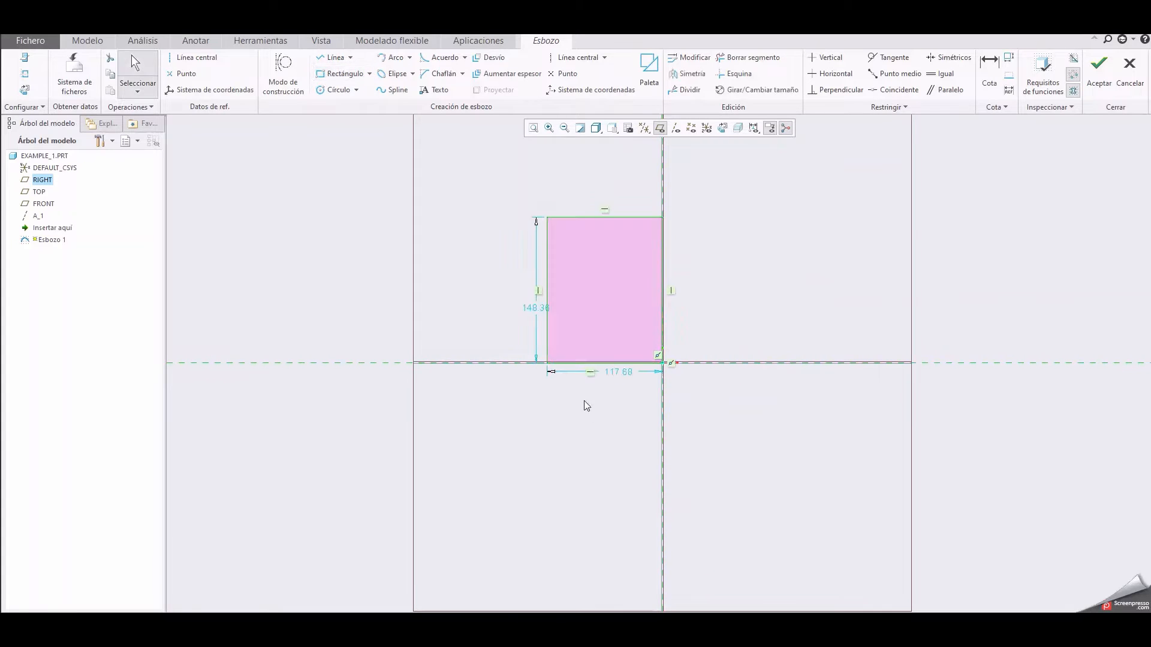
pyautogui.scroll(2, 558, 393)
pyautogui.scroll(-2, 857, 229)
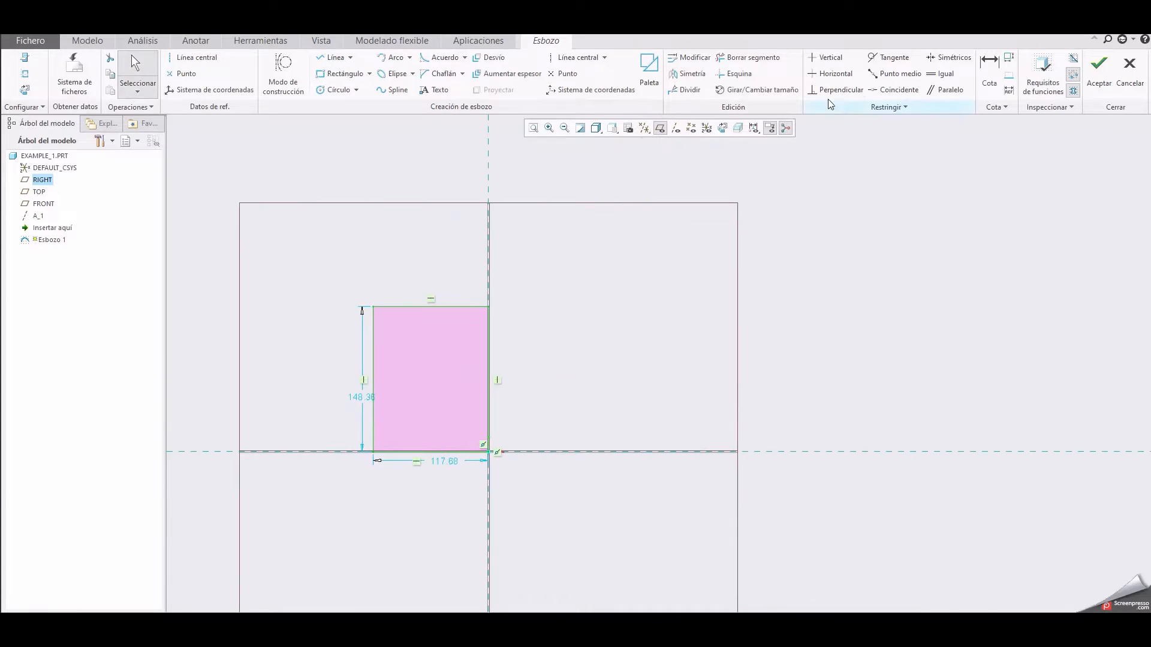
# Add a horizontal and a vertical centerline through the origin of the sketch
pyautogui.click(578, 57)
pyautogui.scroll(1, 586, 282)
pyautogui.click(603, 384)
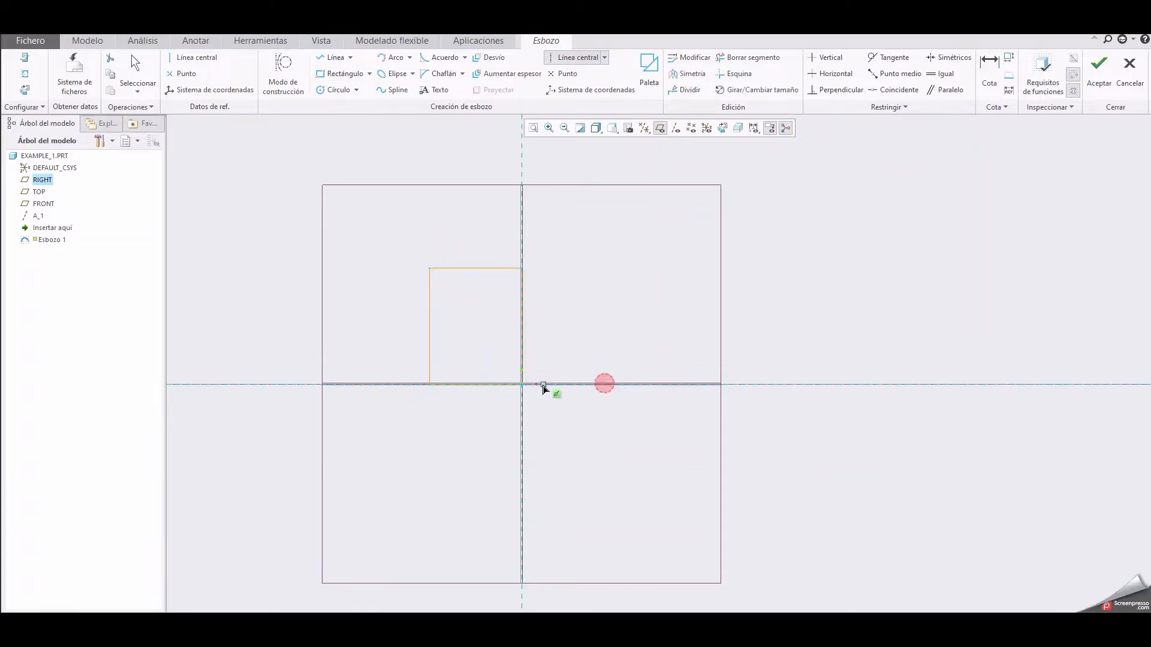
pyautogui.click(523, 385)
pyautogui.click(524, 307)
pyautogui.middleClick(600, 324)
pyautogui.middleClick(601, 327)
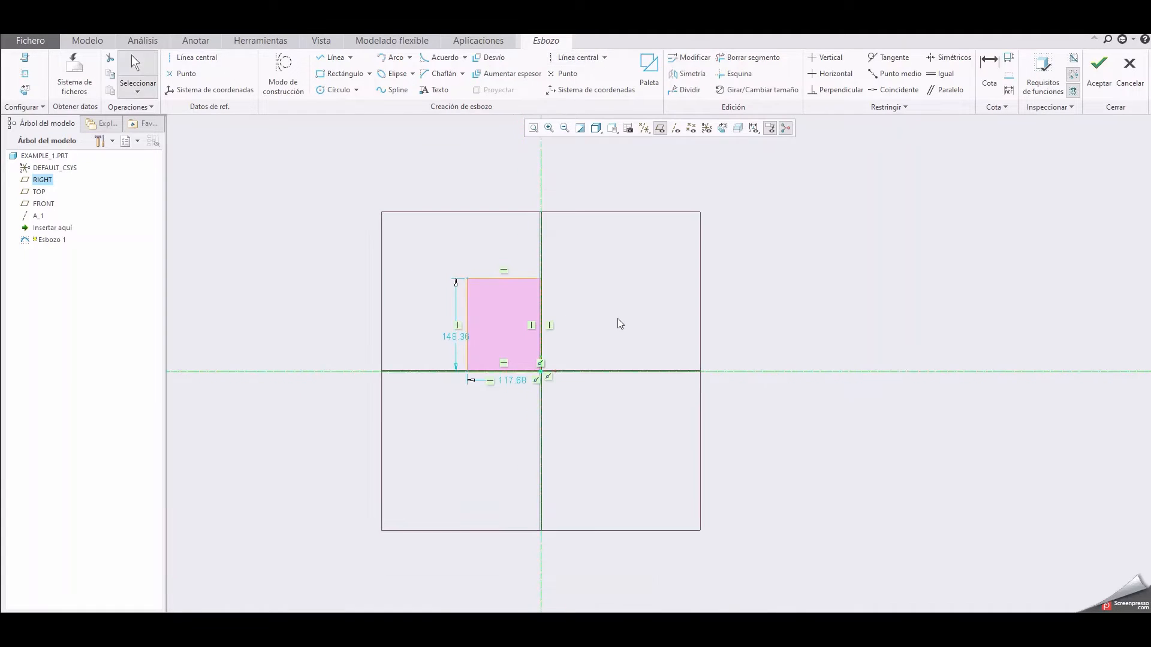
pyautogui.scroll(1, 617, 318)
pyautogui.scroll(-2, 589, 347)
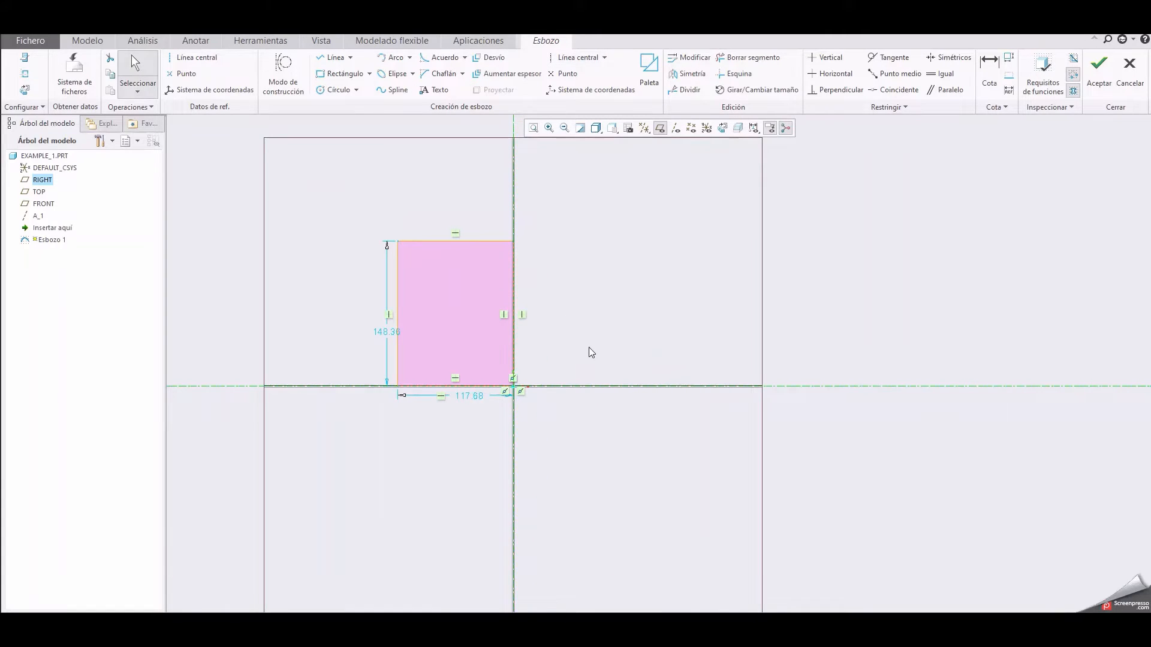
# Set the rectangle's width to 18 and its height to 20
pyautogui.doubleClick(467, 396)
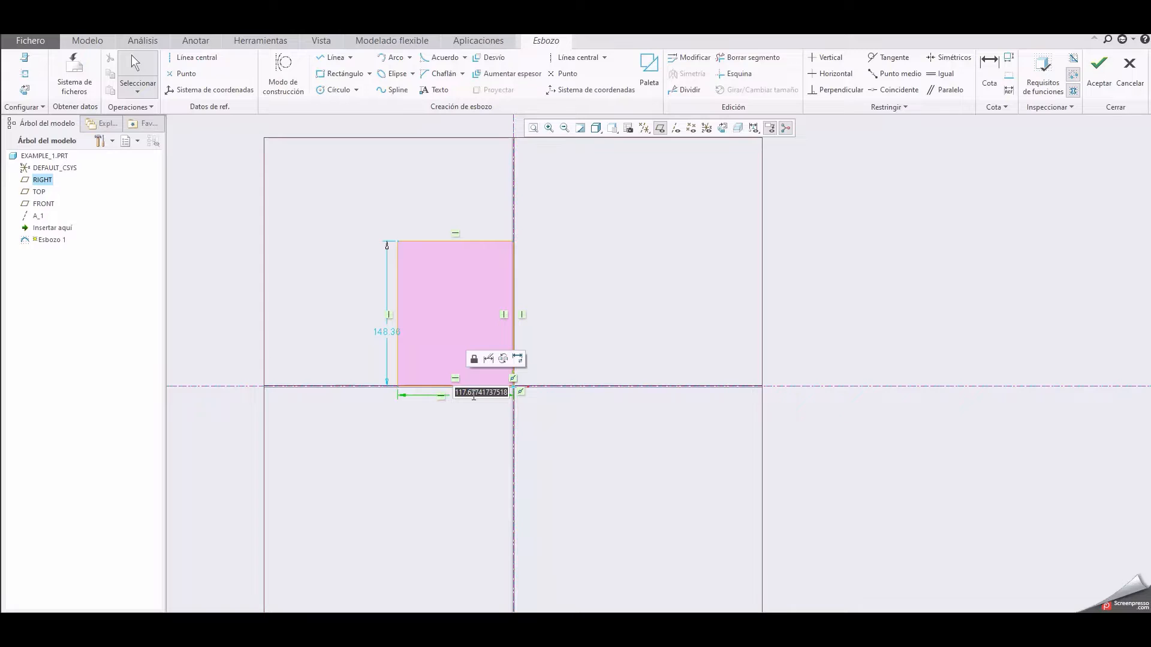
pyautogui.write('18')
pyautogui.middleClick(493, 403)
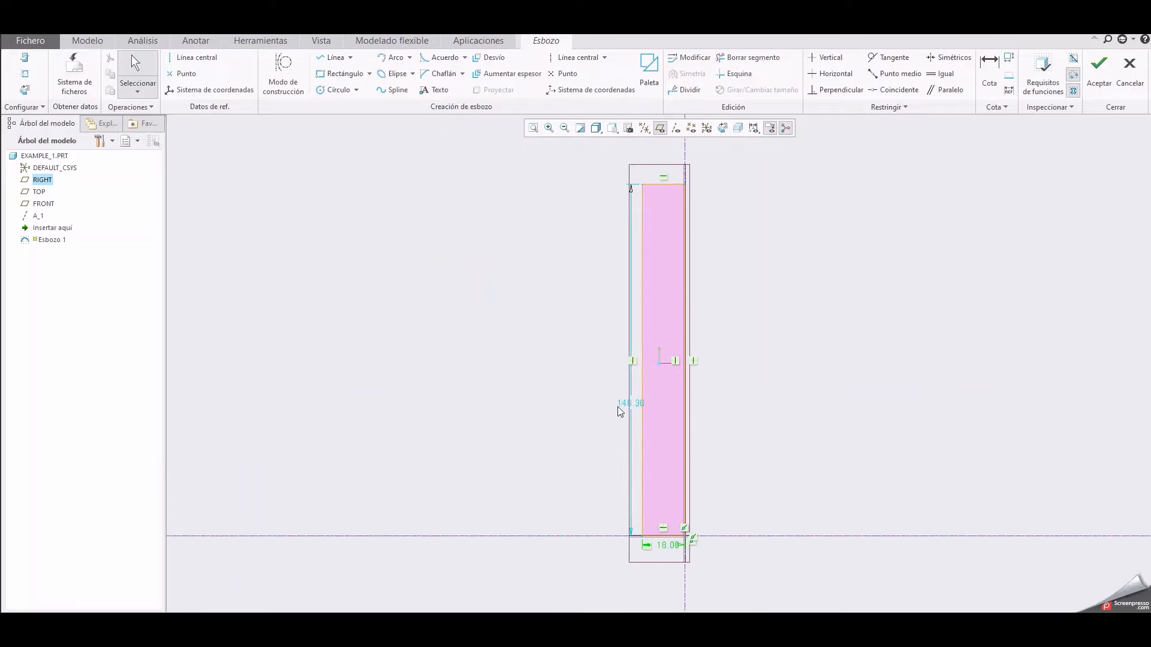
pyautogui.doubleClick(623, 405)
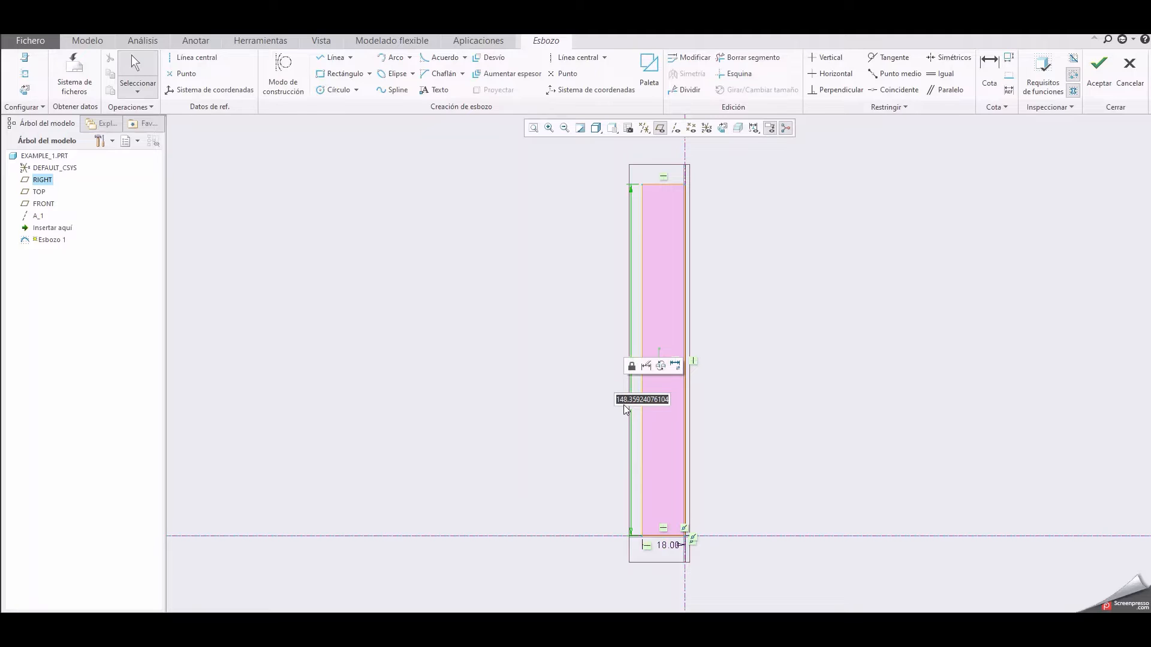
pyautogui.write('20')
pyautogui.middleClick(624, 405)
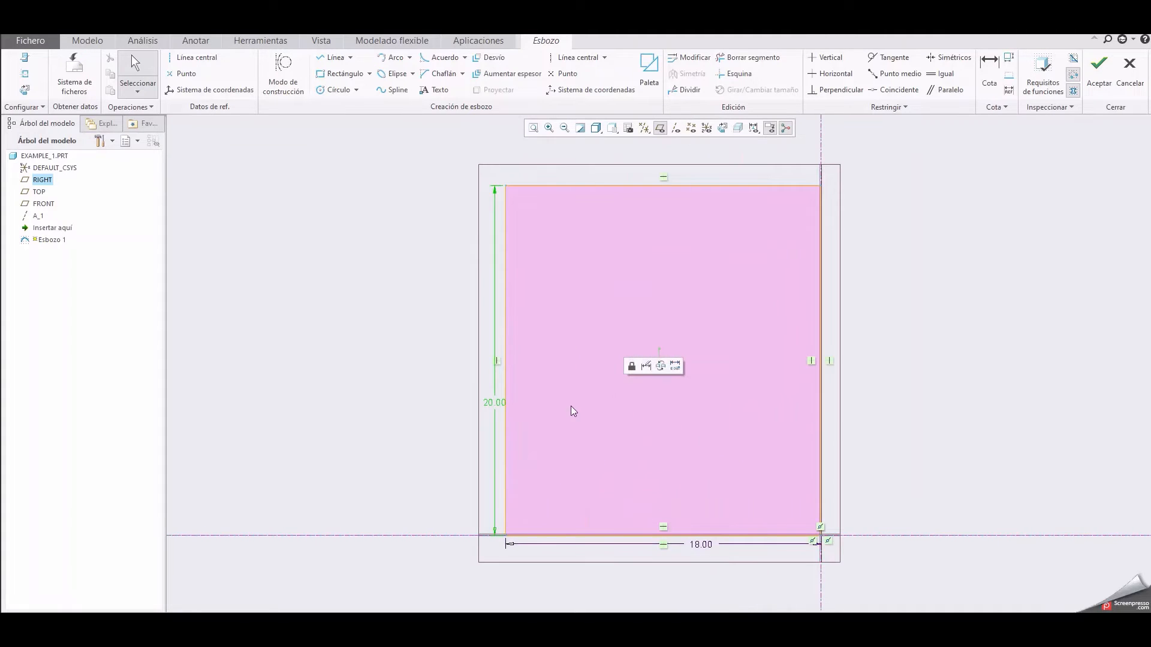
pyautogui.scroll(3, 498, 266)
pyautogui.scroll(-1, 675, 380)
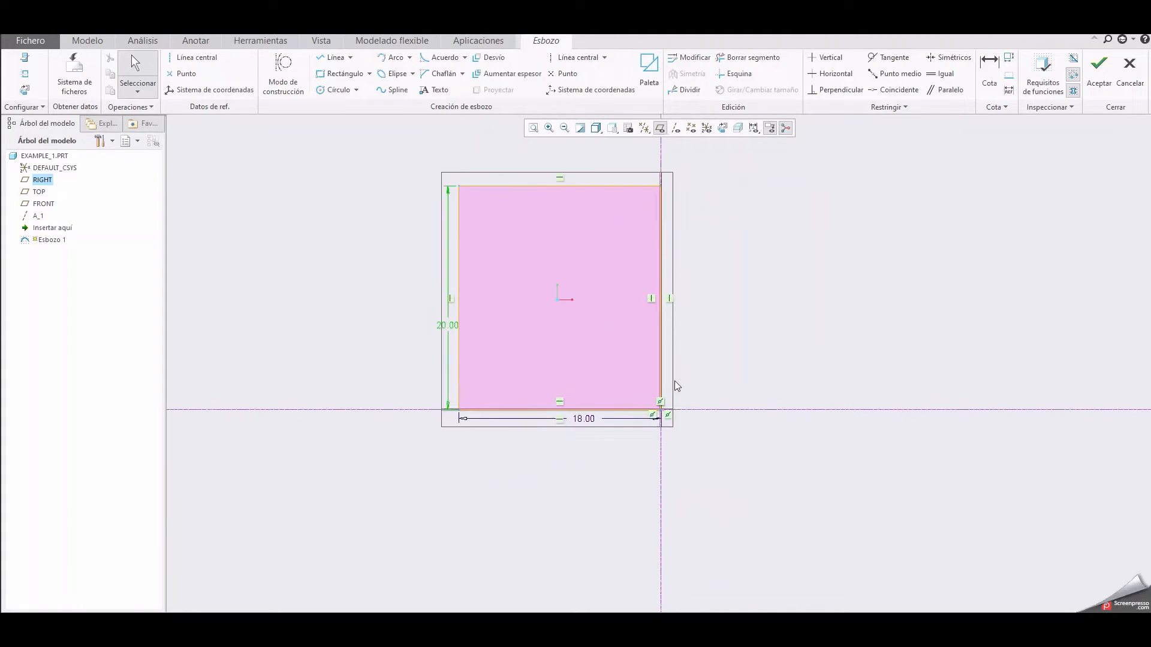
pyautogui.scroll(-2, 665, 390)
pyautogui.scroll(1, 460, 469)
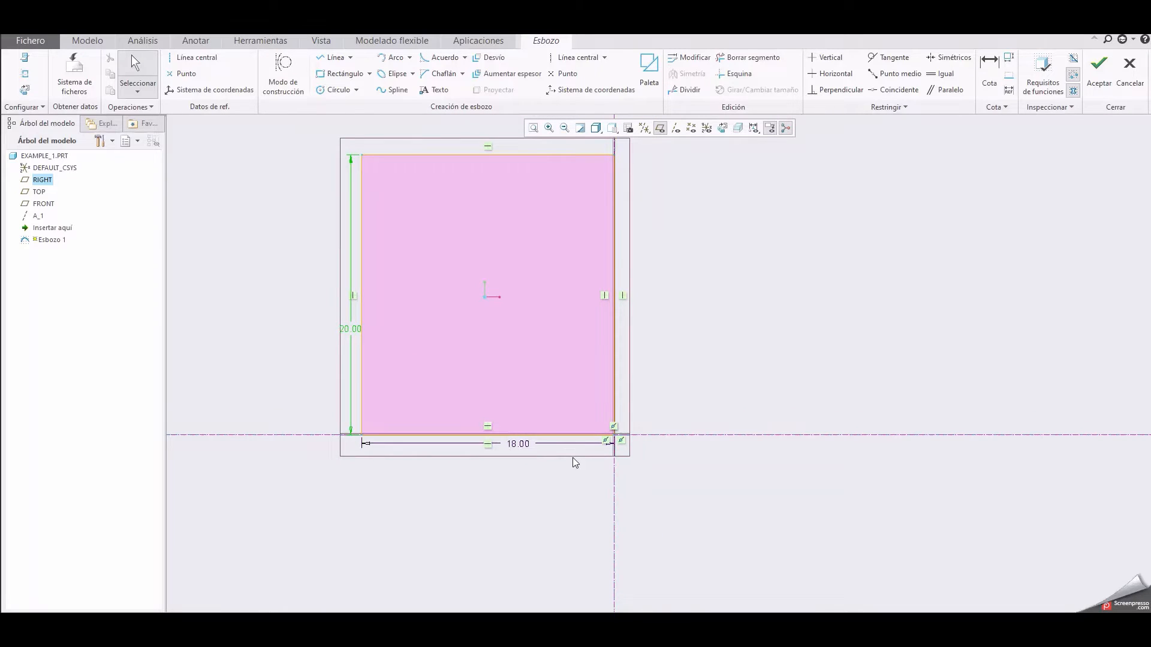
pyautogui.scroll(-1, 573, 458)
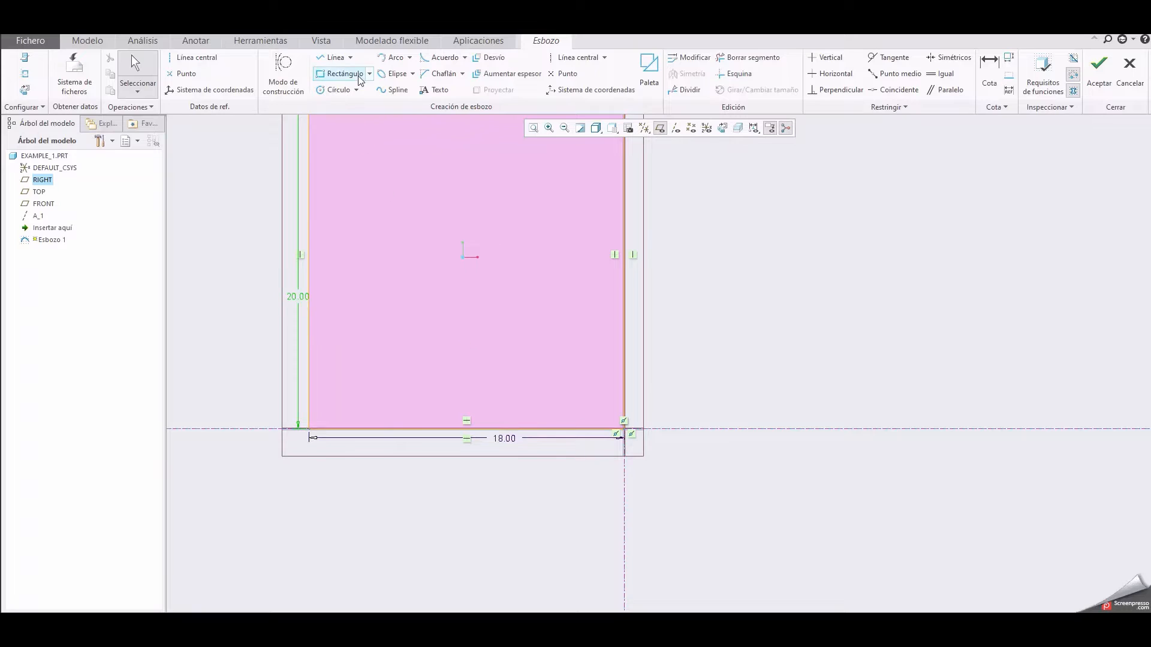
# Draw a horizontal and a vertical line framing the rectangle's lower-left corner, about 4.5 wide, ending on the bottom edge
pyautogui.click(320, 57)
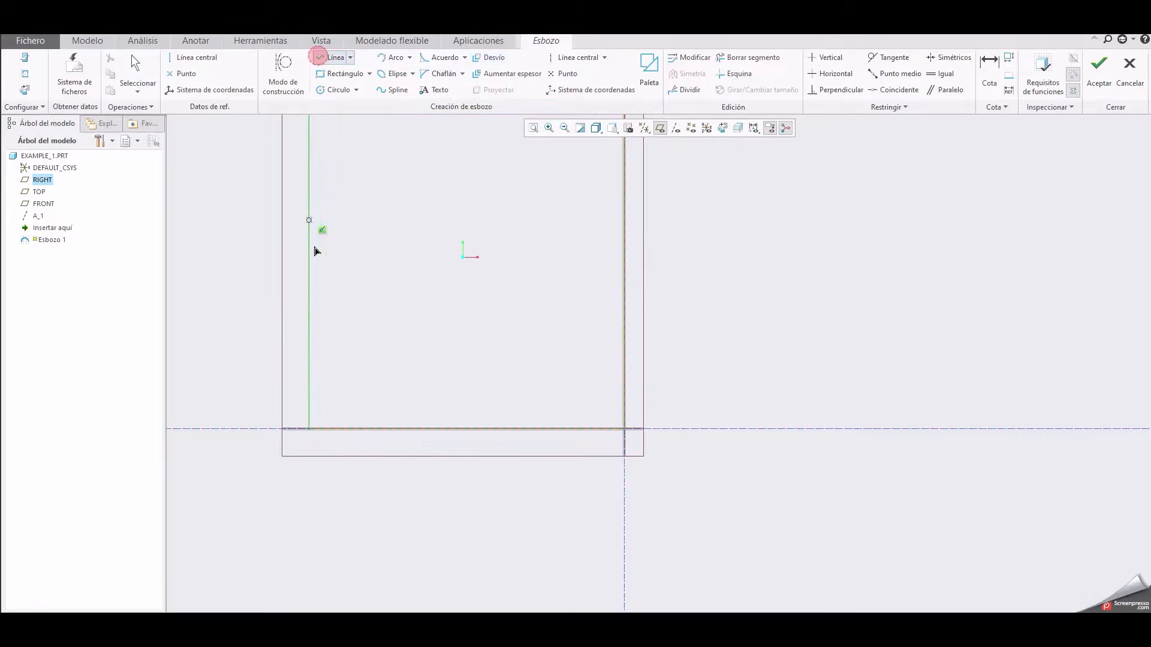
pyautogui.click(309, 305)
pyautogui.click(387, 306)
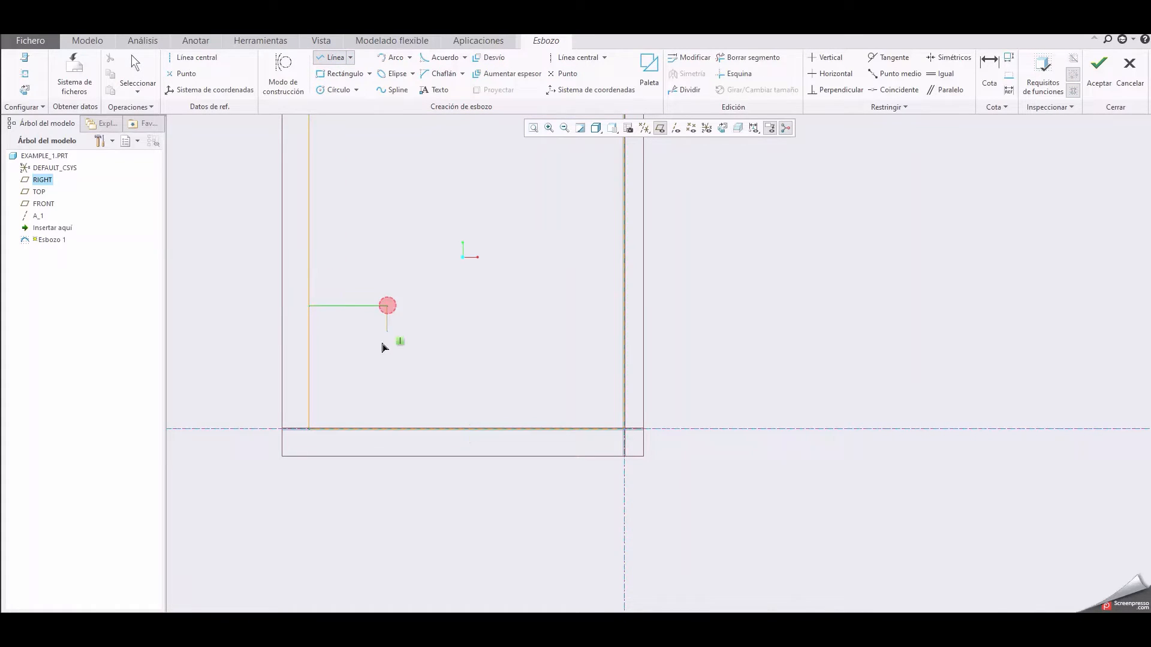
pyautogui.click(390, 428)
pyautogui.middleClick(439, 469)
pyautogui.scroll(2, 438, 470)
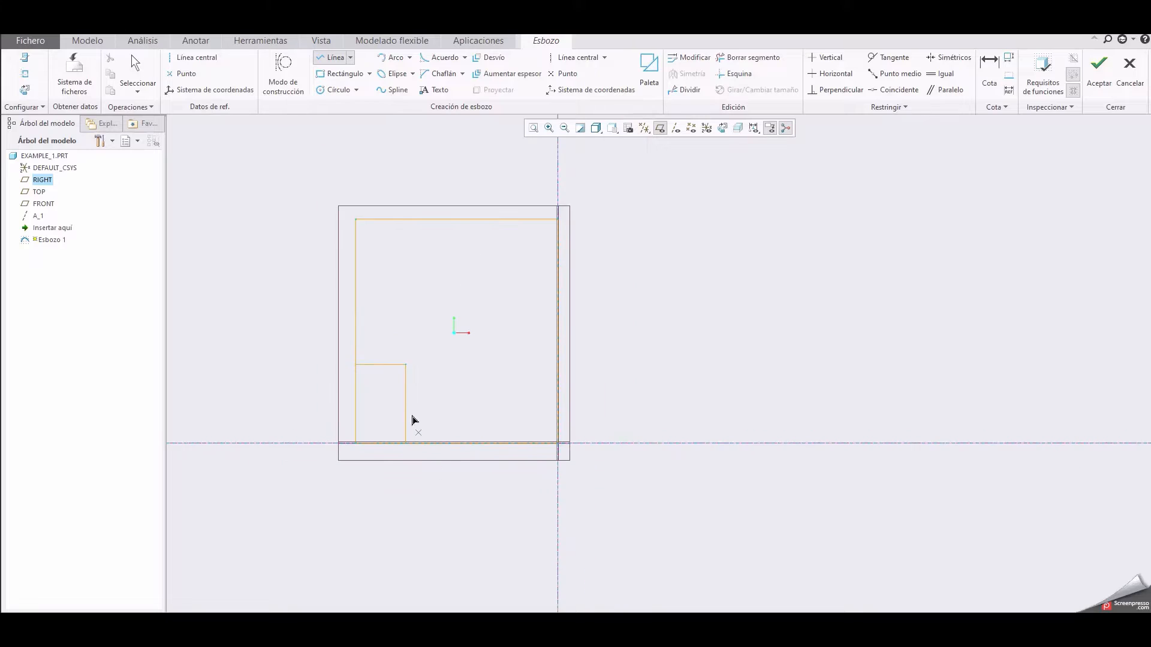
# Draw a horizontal and a vertical line framing the upper-left corner, equal in width to the lower one and about 5.2 high
pyautogui.click(355, 278)
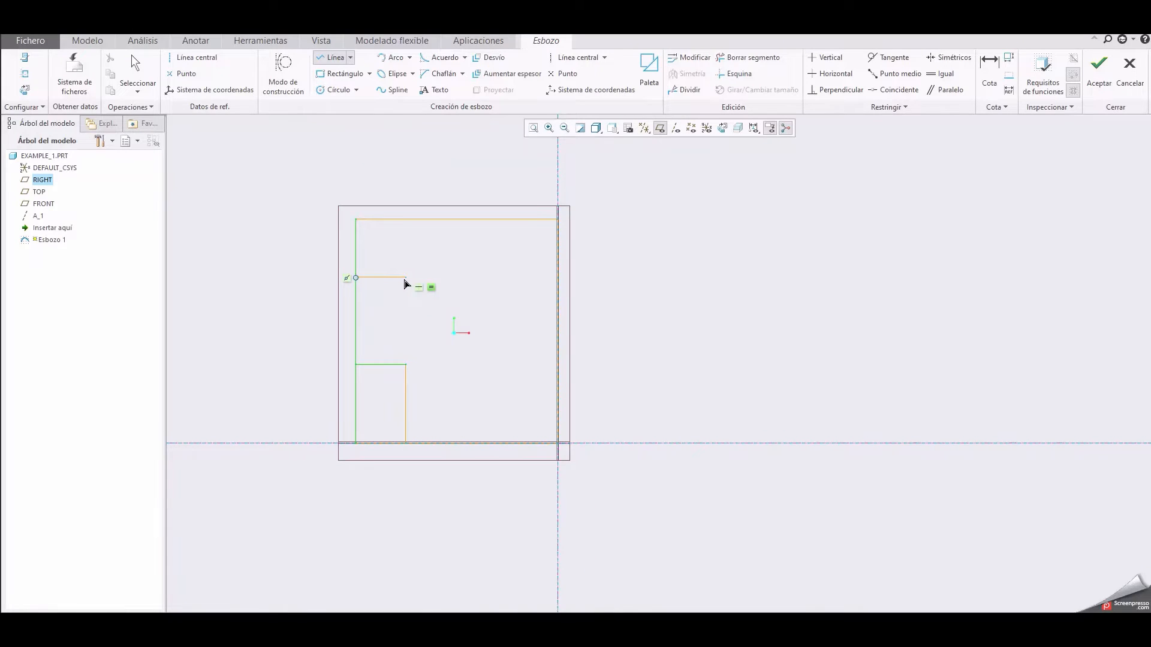
pyautogui.click(406, 280)
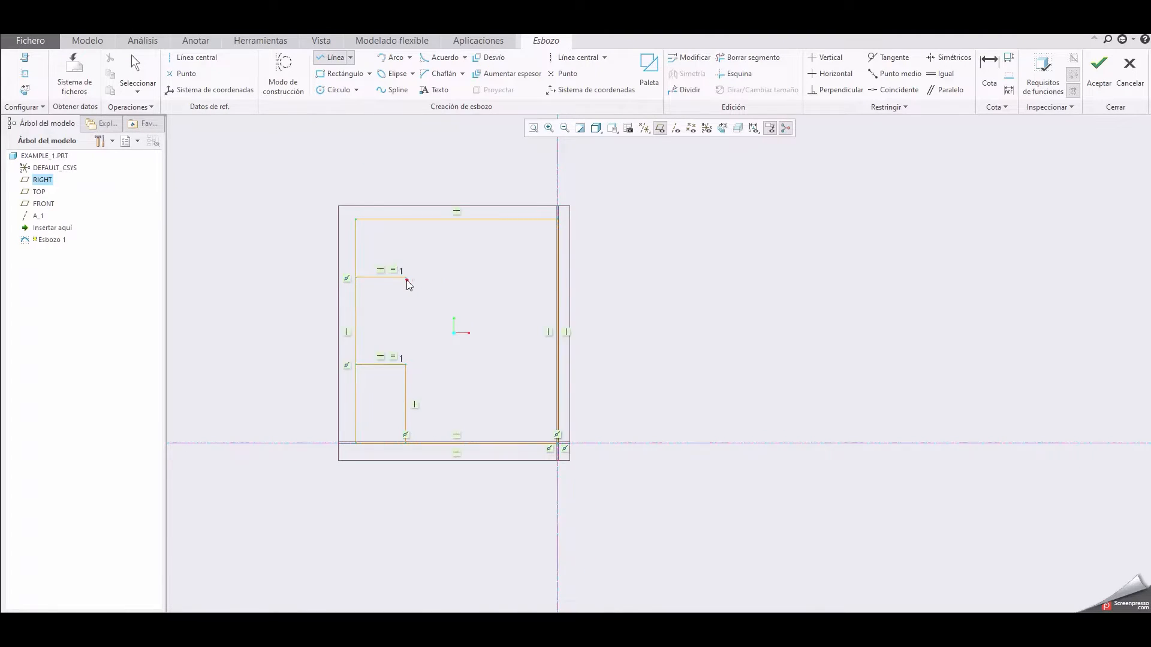
pyautogui.click(406, 220)
pyautogui.middleClick(434, 278)
pyautogui.scroll(2, 452, 300)
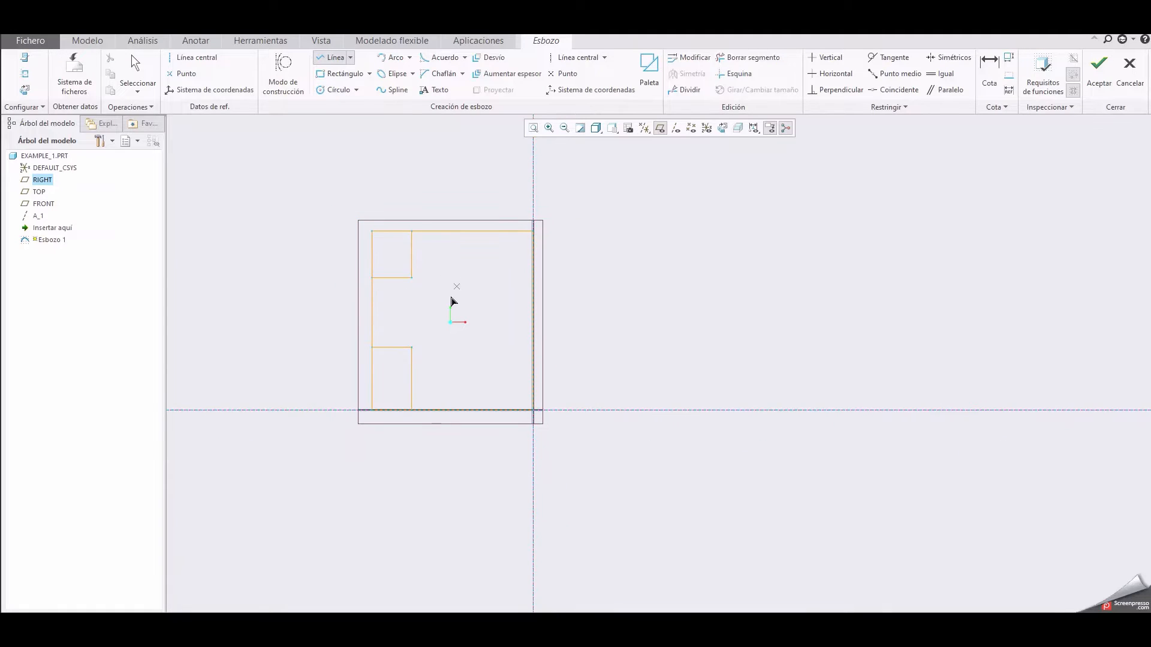
# Trim away the outer segments at the rectangle's upper-left and lower-left corners, leaving a projecting tab on the left side
pyautogui.click(747, 58)
pyautogui.moveTo(421, 208); pyautogui.dragTo(342, 270)
pyautogui.moveTo(362, 365); pyautogui.dragTo(390, 425)
pyautogui.scroll(-2, 450, 368)
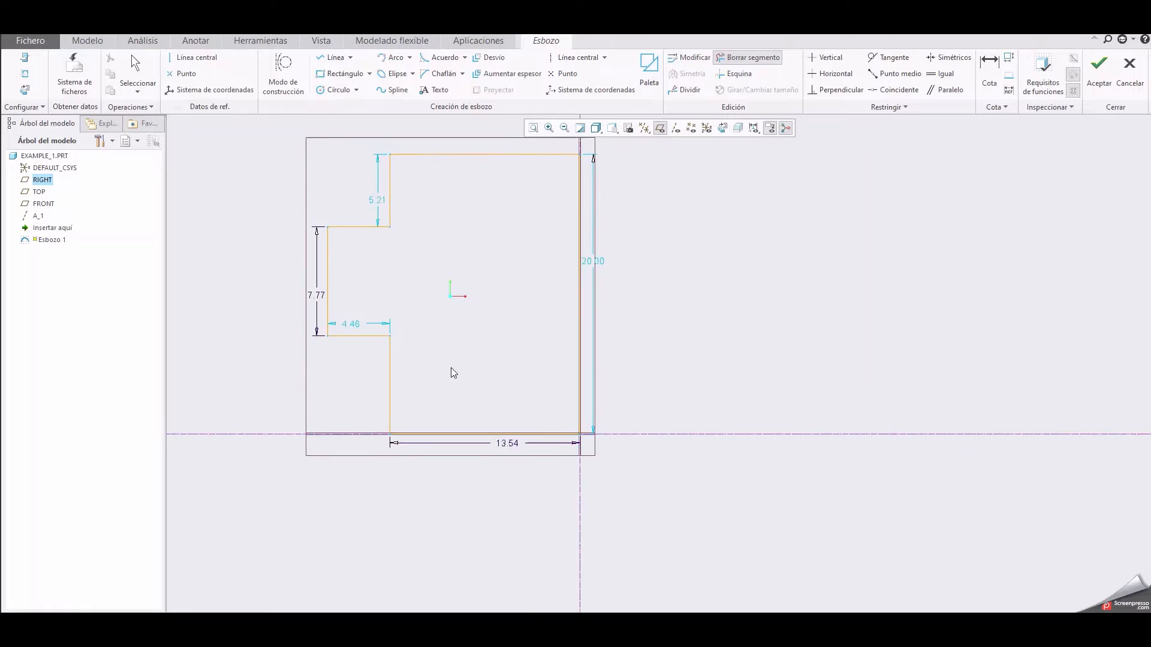
pyautogui.scroll(1, 262, 356)
pyautogui.scroll(-1, 374, 388)
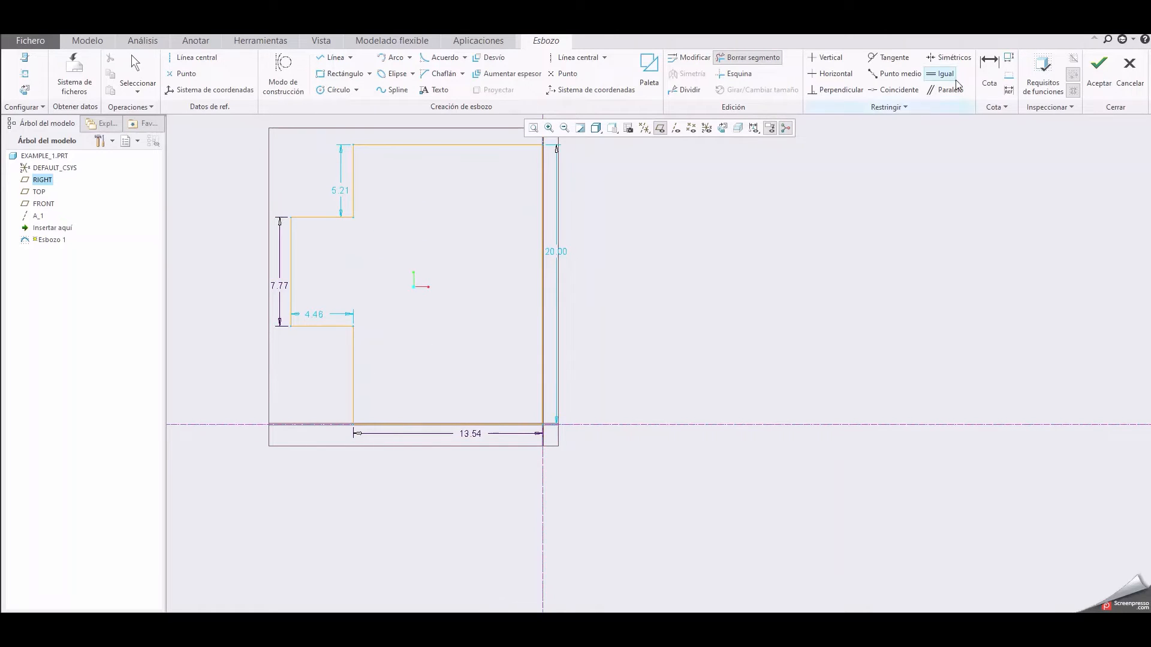
# Dimension the height from the horizontal centerline to the tab's lower edge as 6.70
pyautogui.click(989, 67)
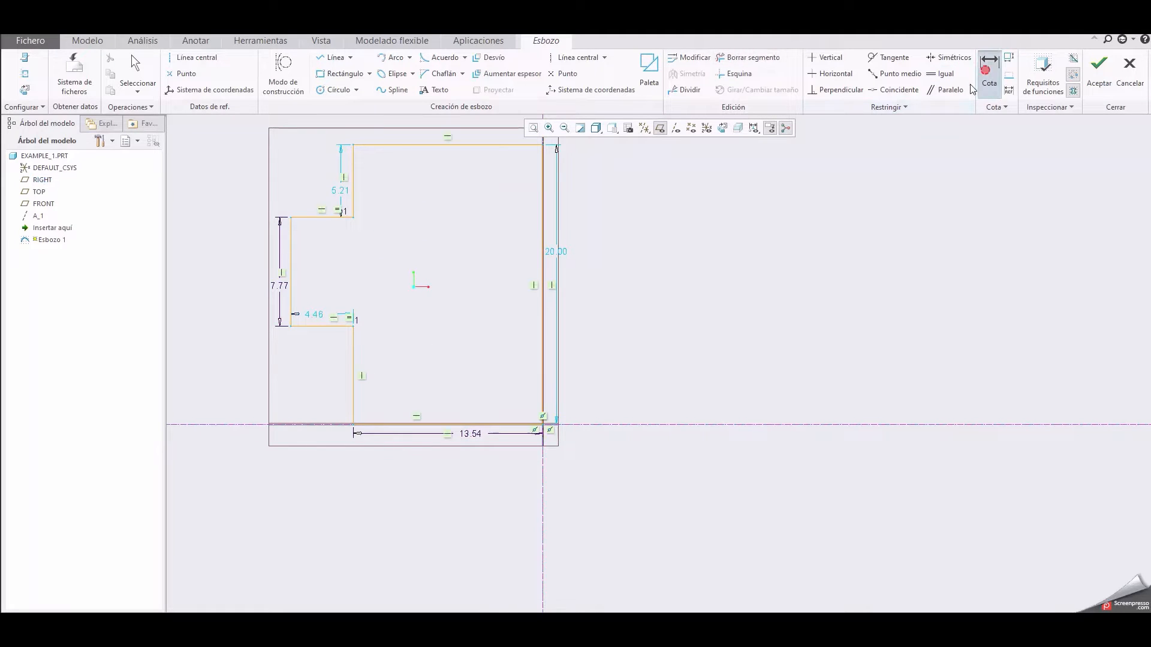
pyautogui.click(327, 326)
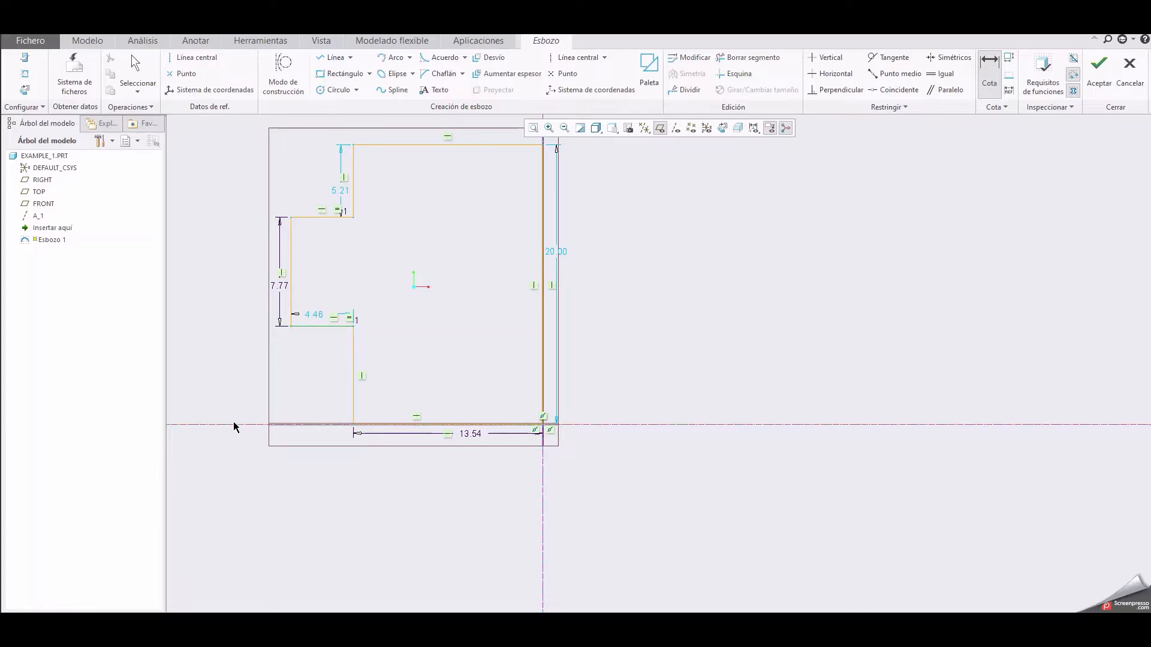
pyautogui.click(232, 424)
pyautogui.middleClick(210, 388)
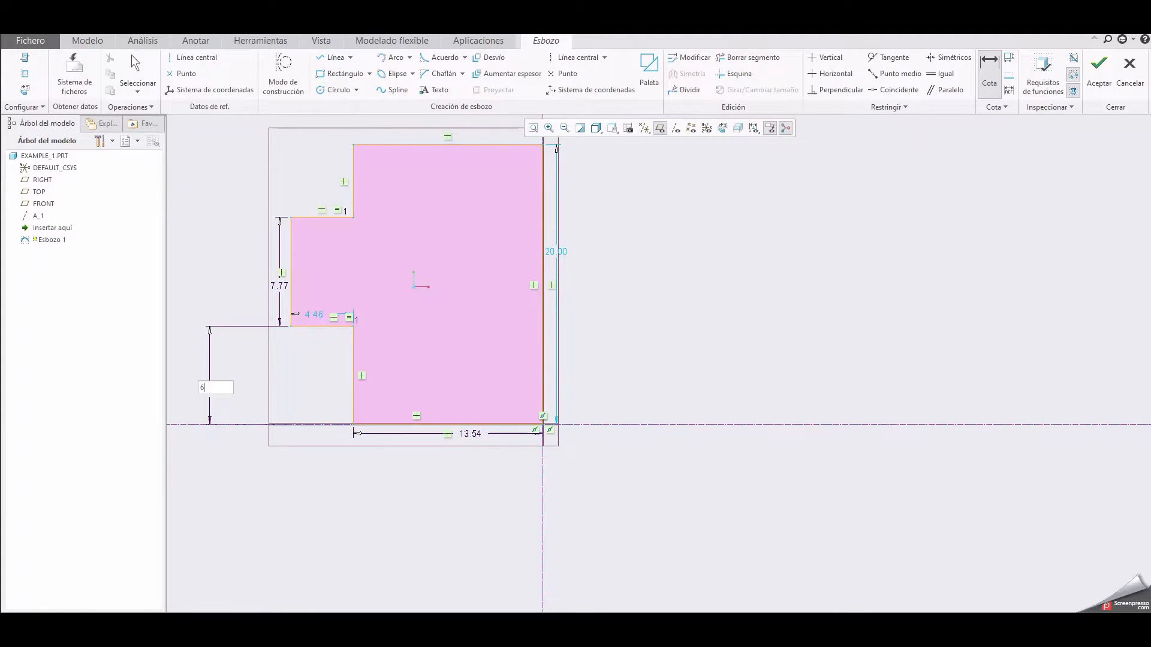
pyautogui.write('6.70')
pyautogui.press('Return')
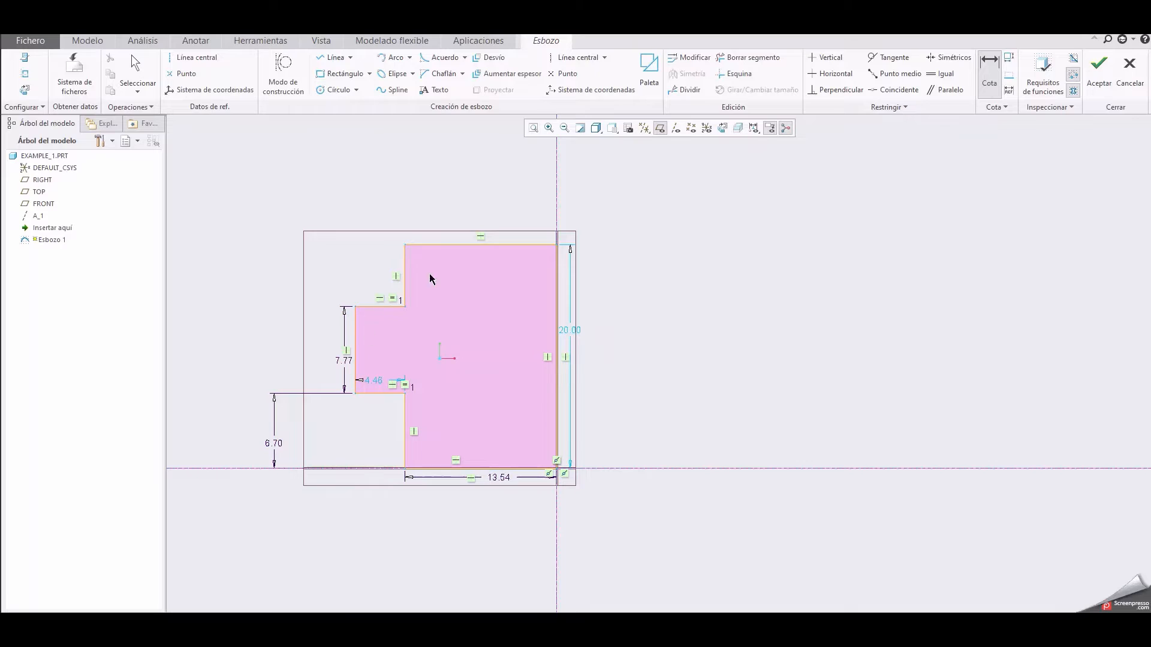
# Dimension the distance from the profile's top edge to the tab's upper edge as 7.90 and place it clear of the profile
pyautogui.click(426, 245)
pyautogui.click(384, 306)
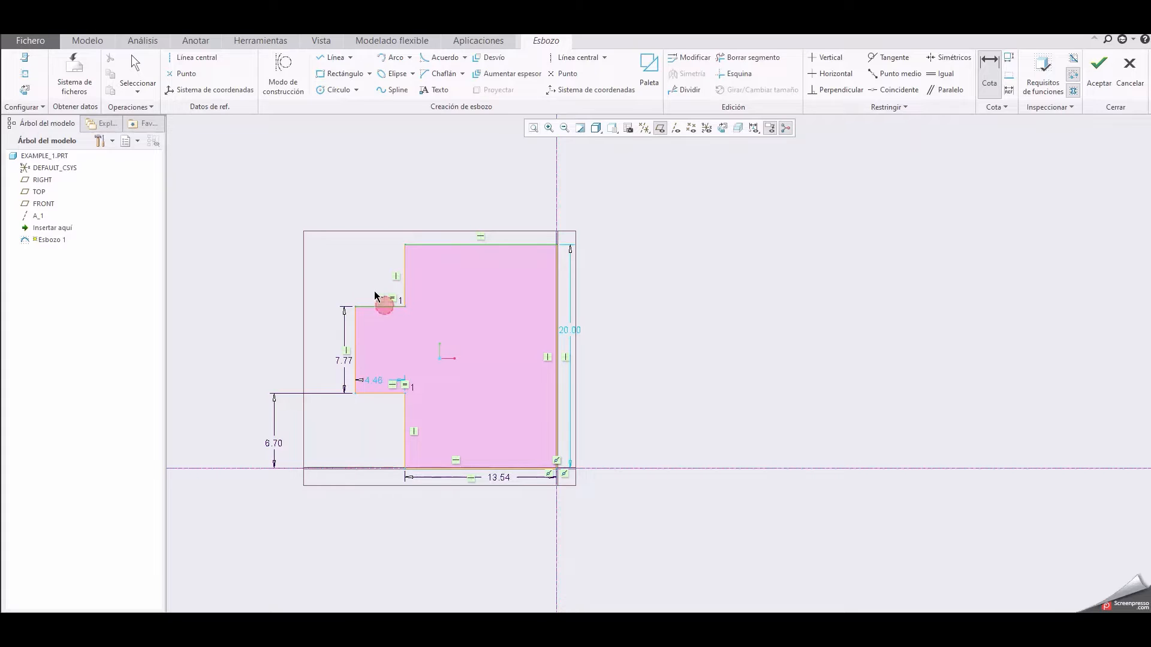
pyautogui.middleClick(293, 258)
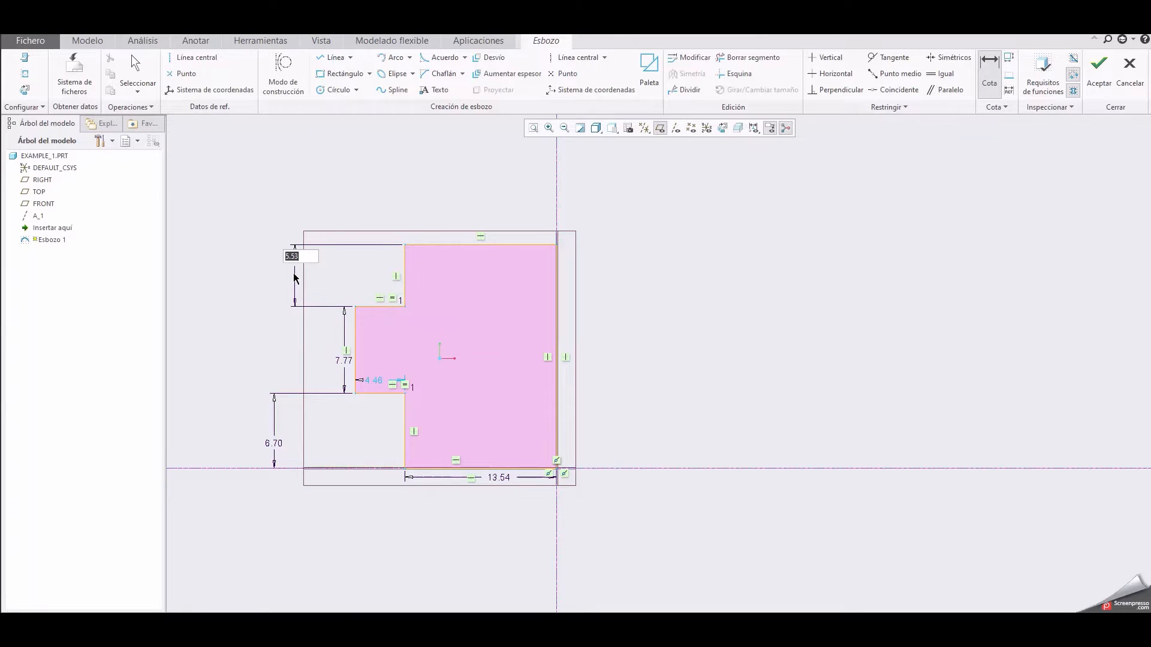
pyautogui.press('Return')
pyautogui.scroll(2, 312, 273)
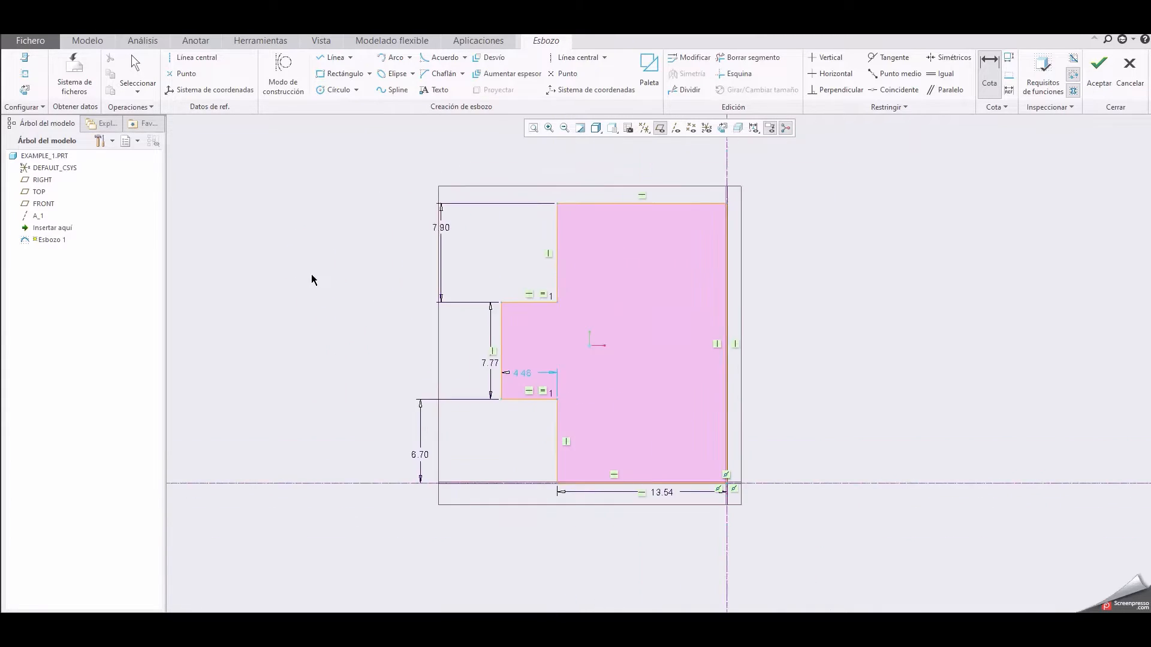
pyautogui.click(404, 235)
pyautogui.click(403, 235)
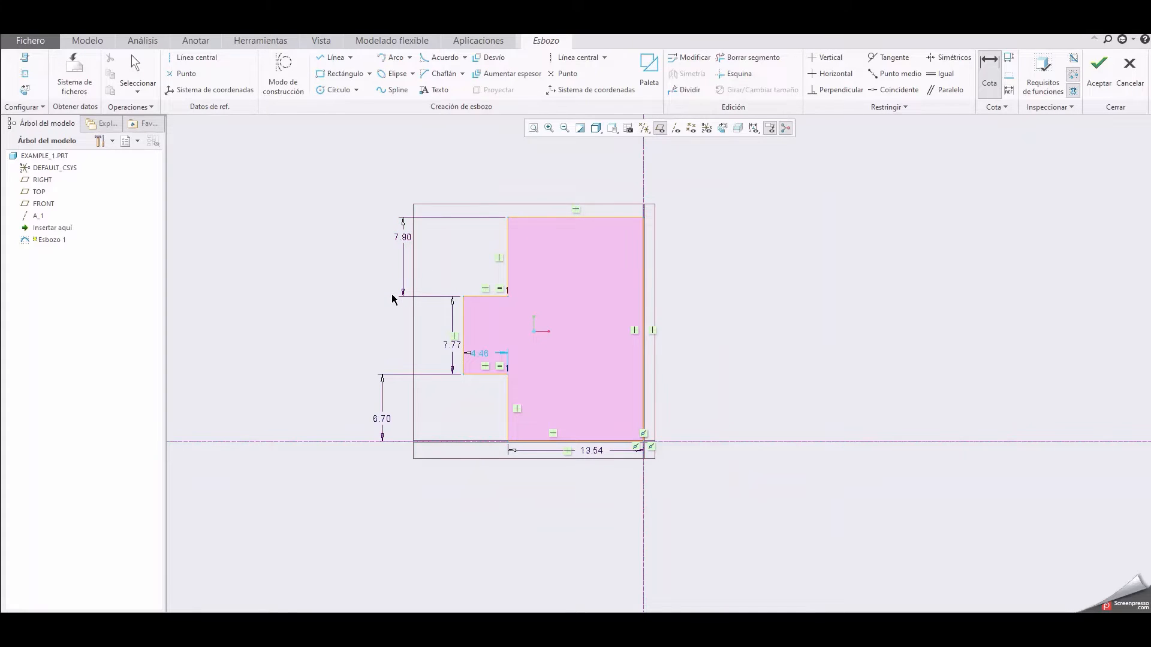
# Set the height of the left tab to 3.20
pyautogui.doubleClick(452, 336)
pyautogui.write('3.2')
pyautogui.press('Return')
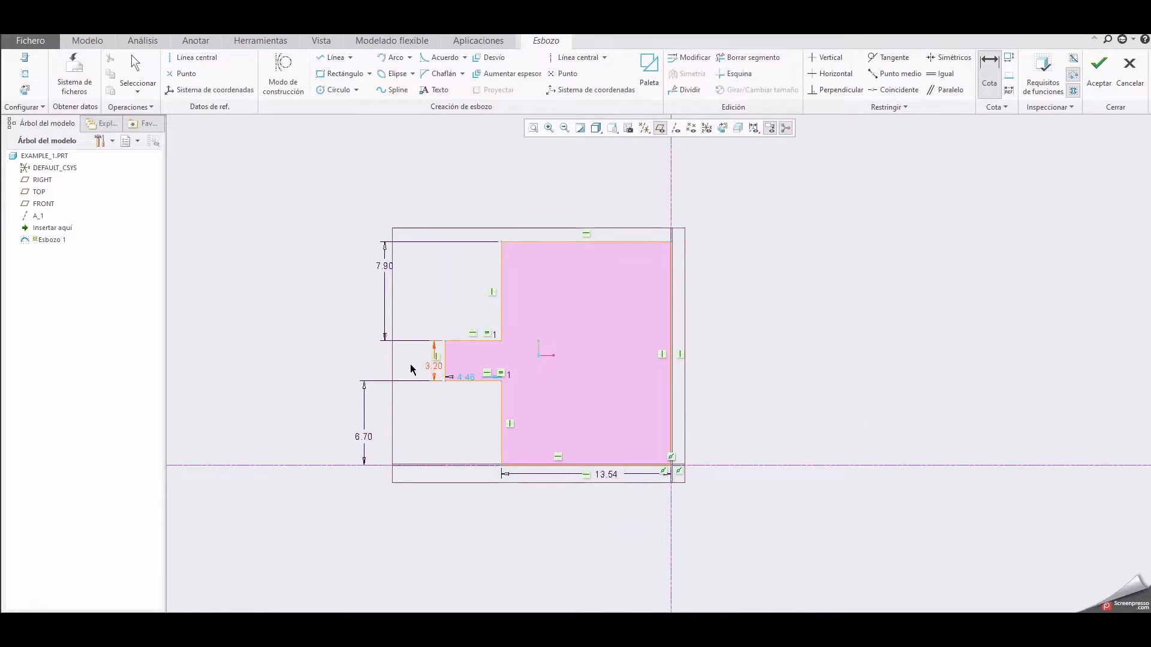
# Move the 3.20 and 7.90 height dimensions outside the profile, in line with the 6.70 dimension
pyautogui.click(432, 366)
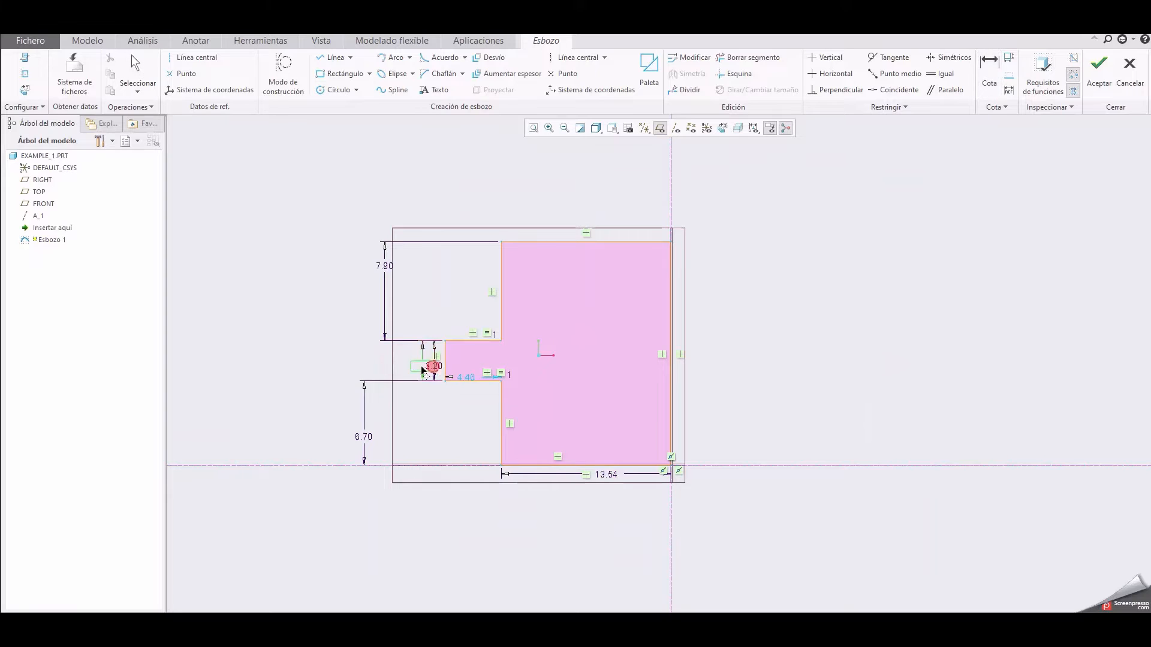
pyautogui.moveTo(427, 366); pyautogui.dragTo(362, 363)
pyautogui.click(382, 265)
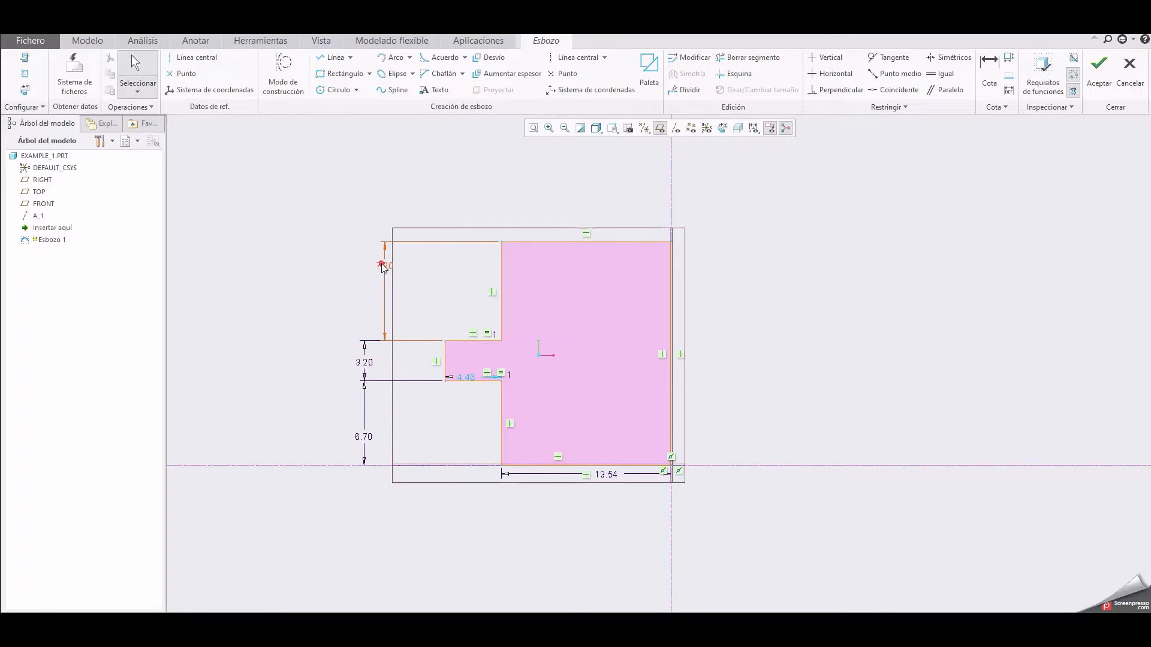
pyautogui.moveTo(384, 267); pyautogui.dragTo(365, 295)
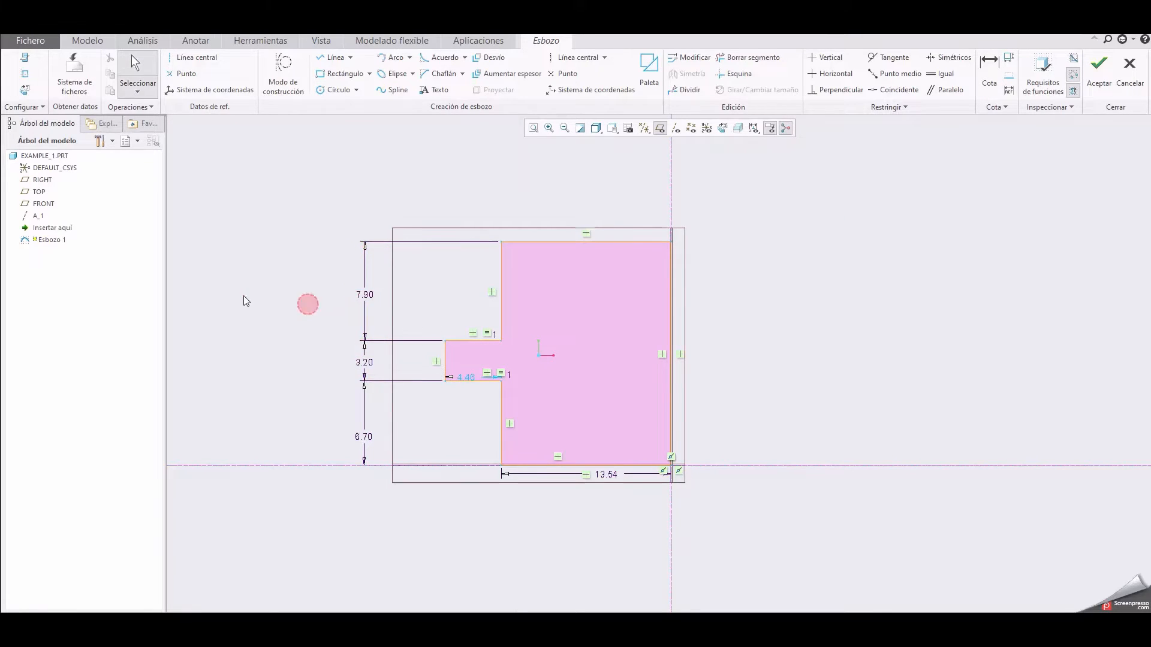
# Add a horizontal centerline through the midpoint of the profile's right vertical edge
pyautogui.scroll(-2, 245, 300)
pyautogui.scroll(2, 370, 343)
pyautogui.scroll(-2, 542, 390)
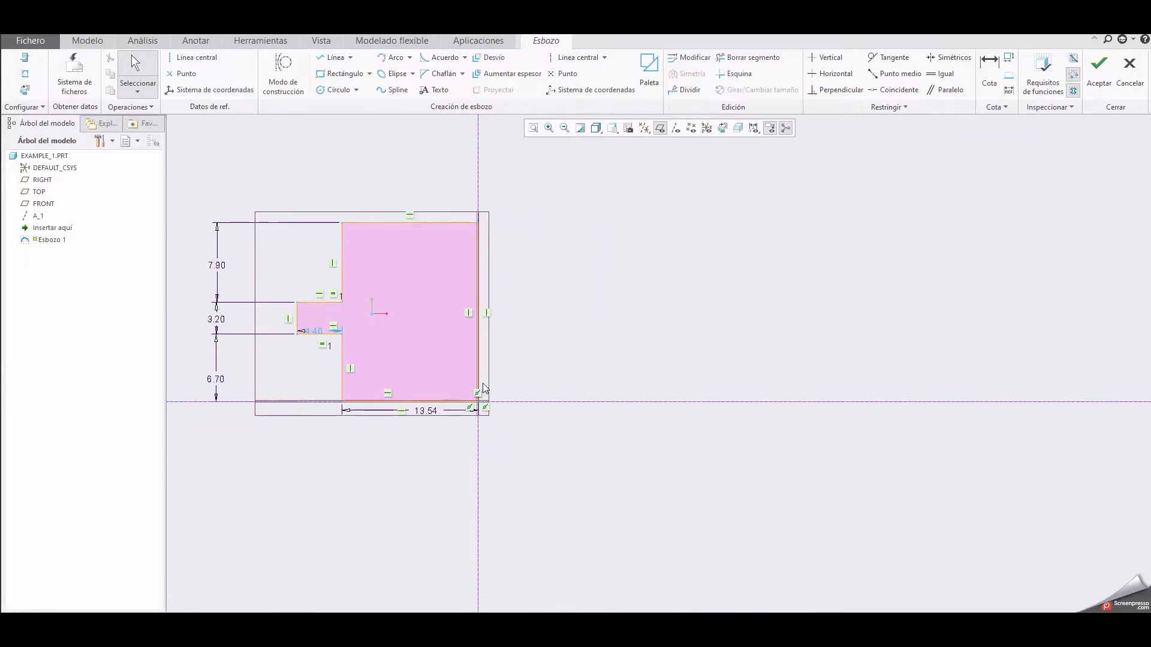
pyautogui.scroll(2, 483, 388)
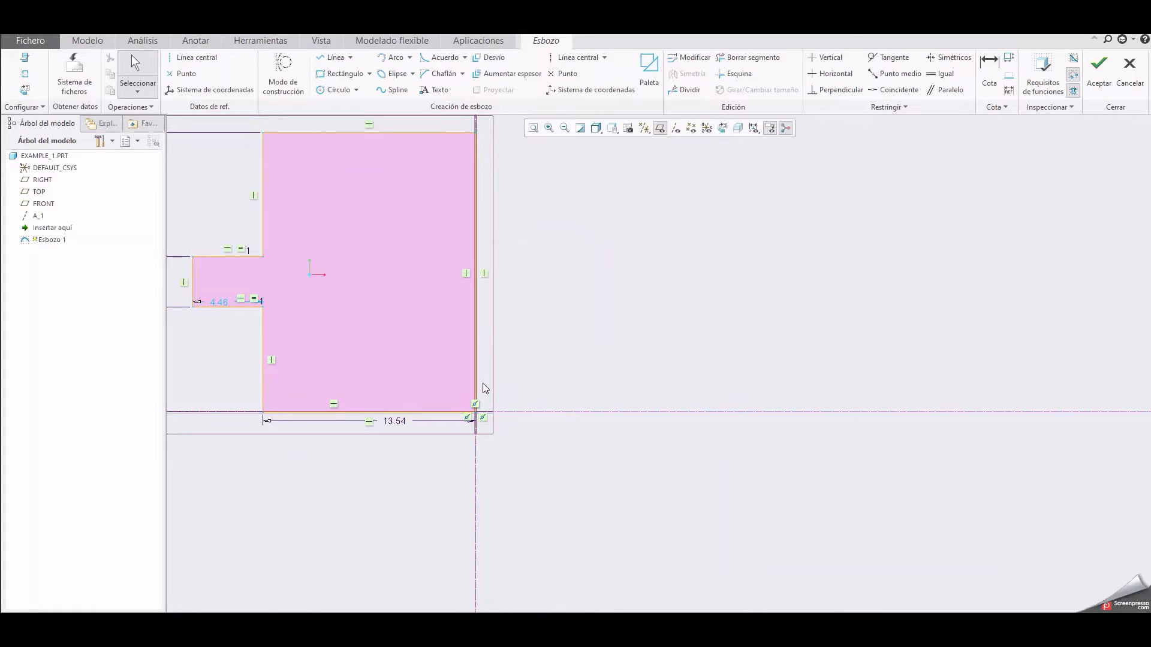
pyautogui.scroll(-1, 486, 388)
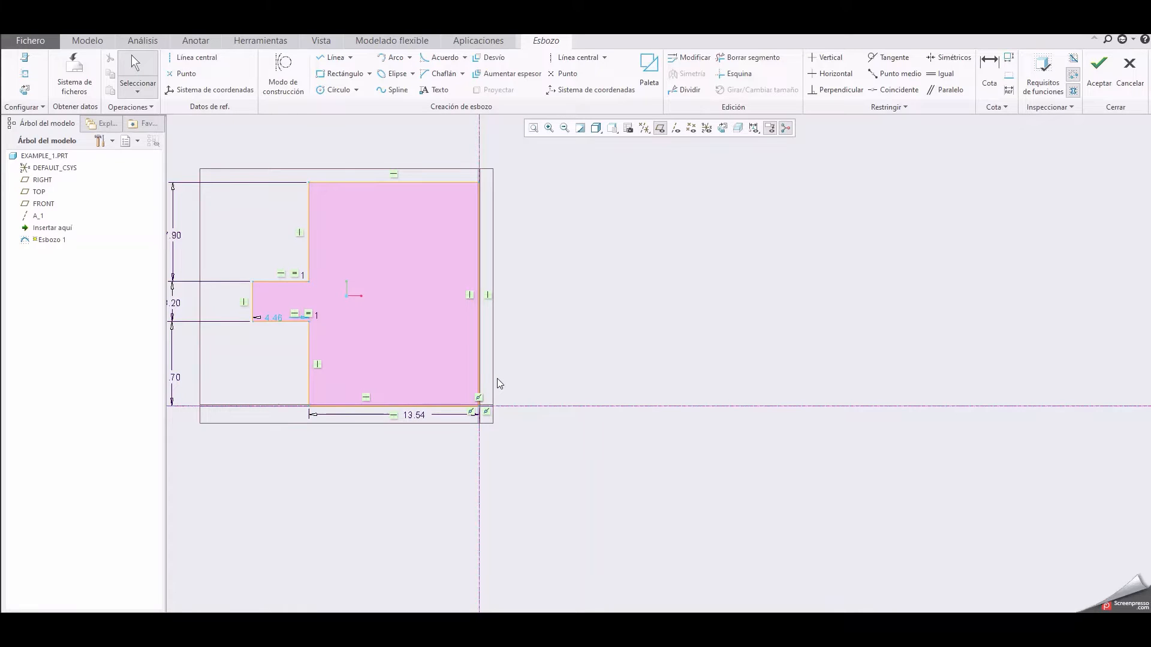
pyautogui.click(577, 58)
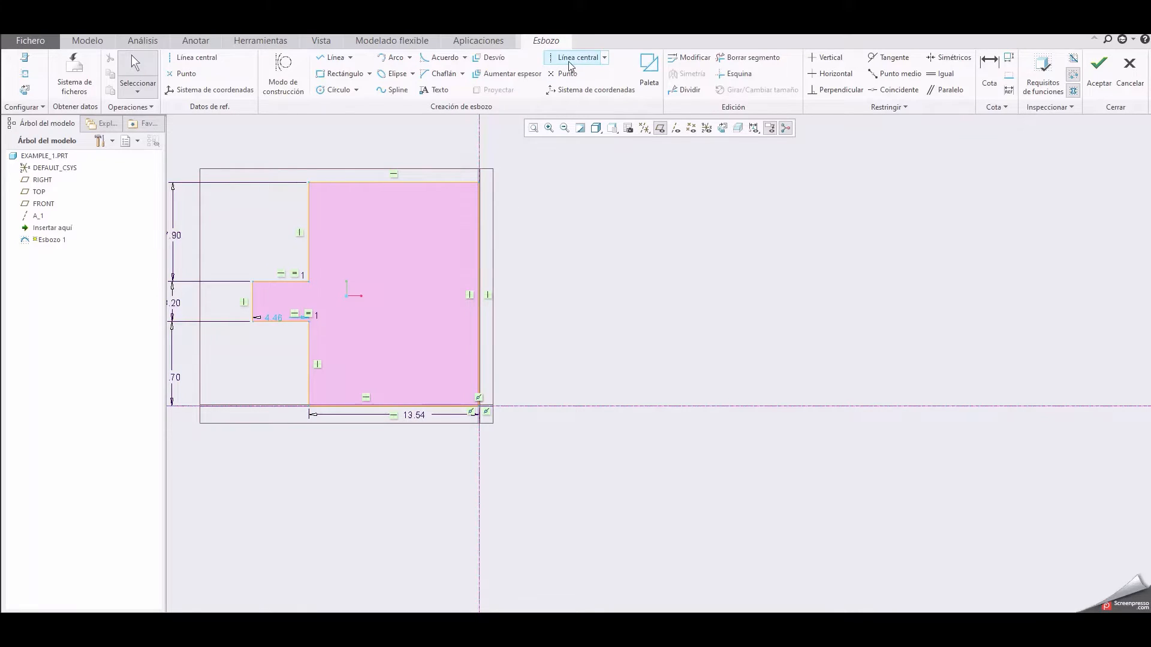
pyautogui.click(479, 294)
pyautogui.click(614, 298)
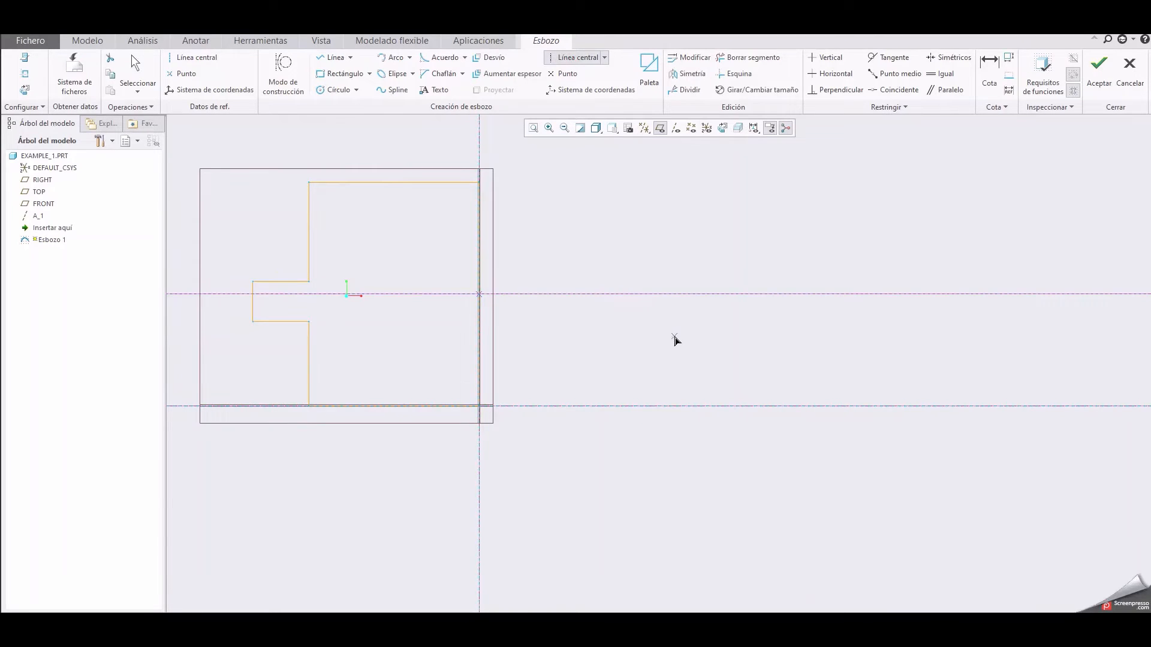
pyautogui.middleClick(668, 319)
pyautogui.scroll(-3, 614, 239)
pyautogui.scroll(3, 598, 298)
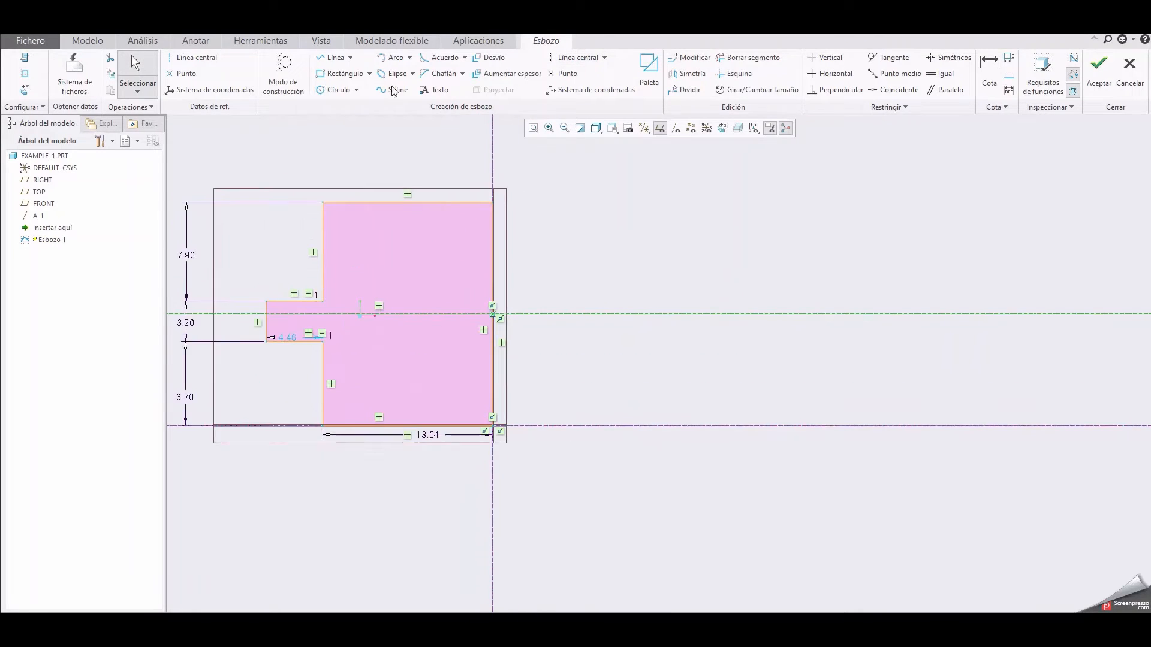
# Sketch a line chain from the profile's bottom edge: up about 0.98, left about 1.48, up about 2.20, and right by the same 1.48
pyautogui.click(331, 57)
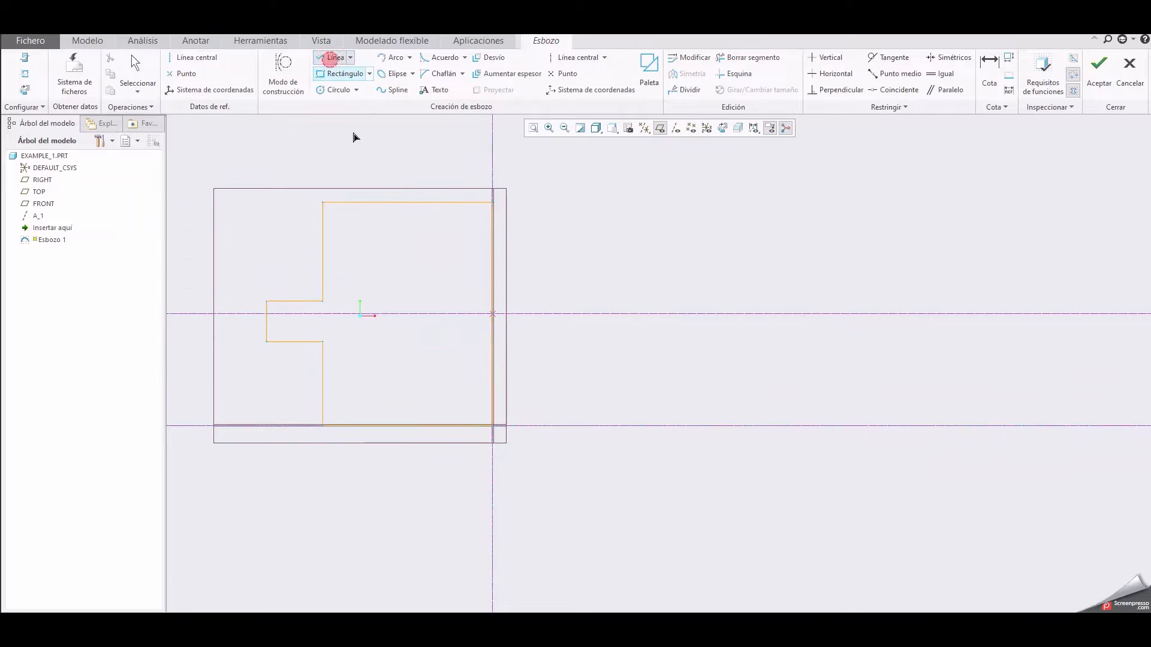
pyautogui.click(377, 425)
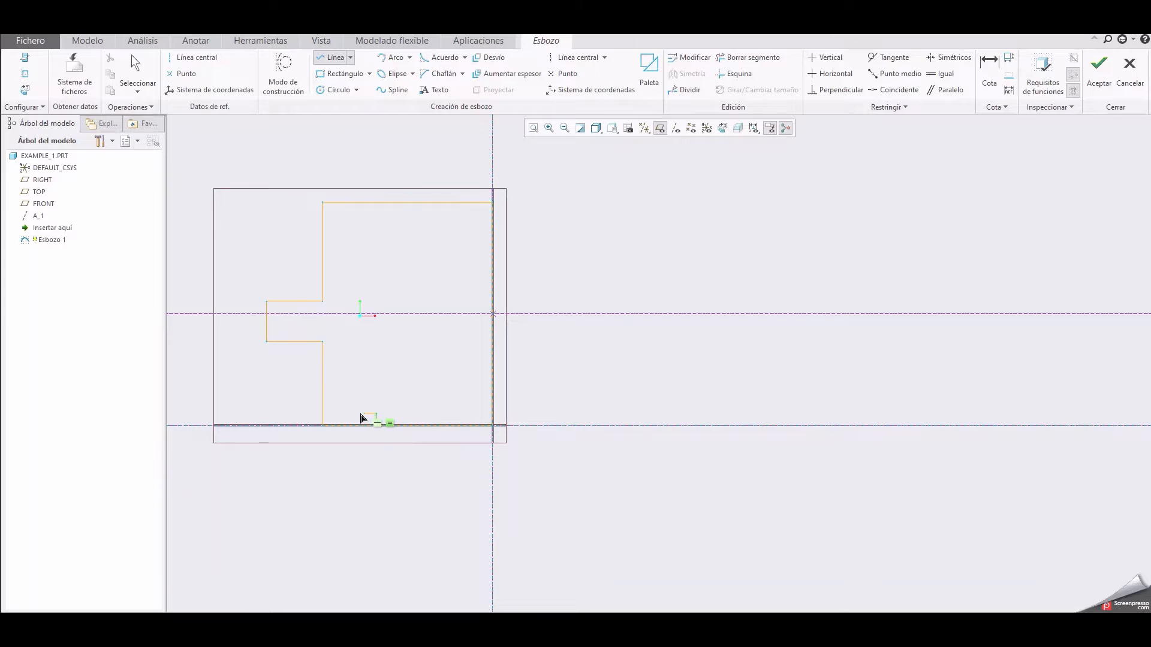
pyautogui.scroll(3, 362, 419)
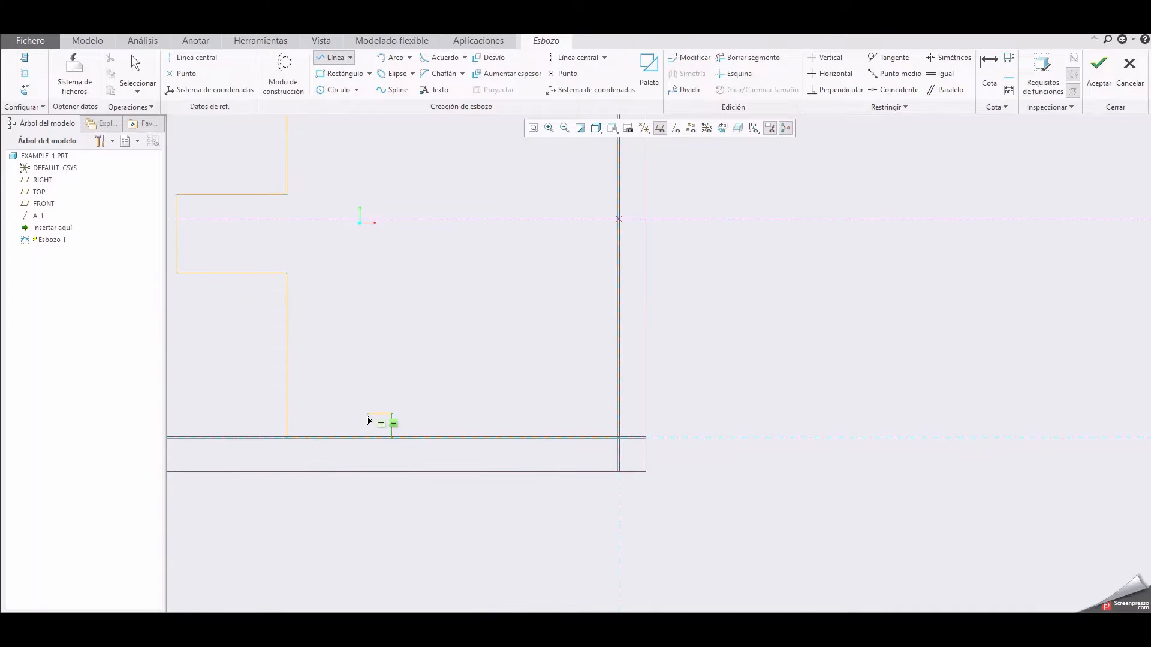
pyautogui.click(356, 417)
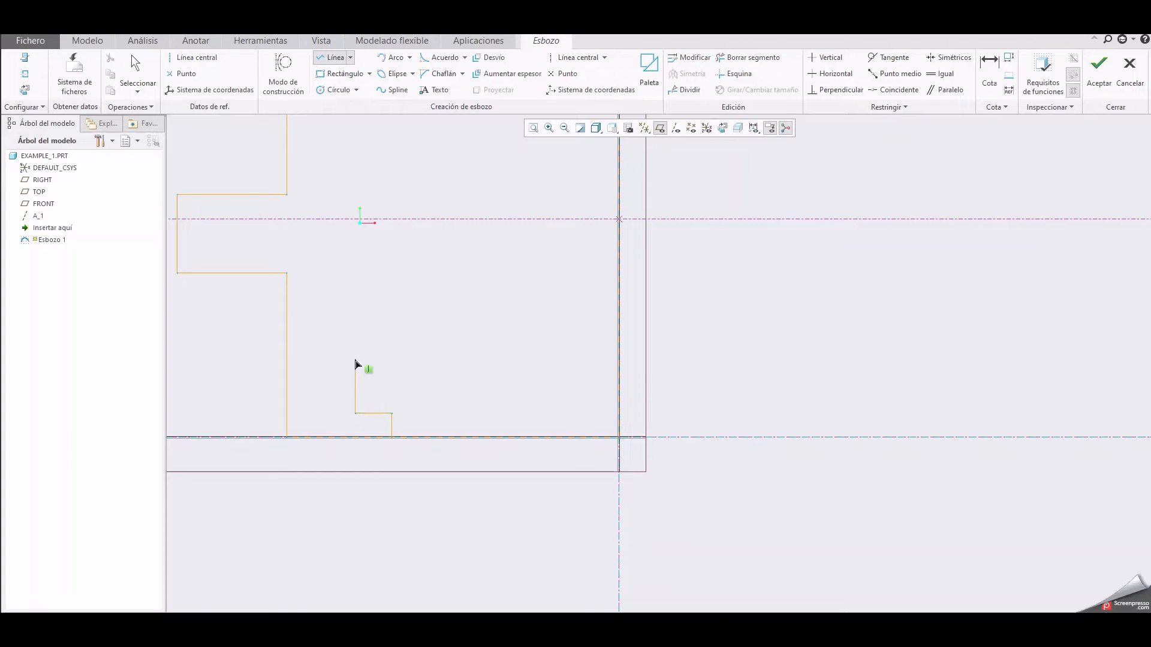
pyautogui.click(355, 361)
pyautogui.click(393, 361)
pyautogui.middleClick(393, 360)
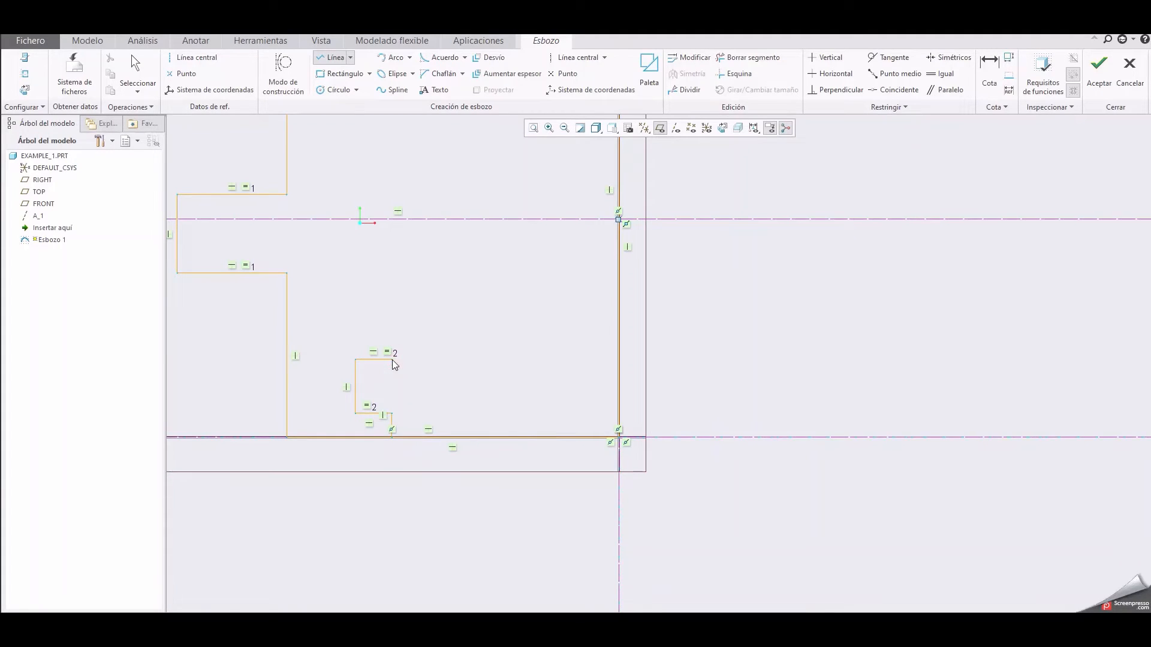
# Continue the stepped chain with a vertical line, a horizontal line about 2.55 long, and a vertical line ending on the upper horizontal centerline
pyautogui.click(392, 361)
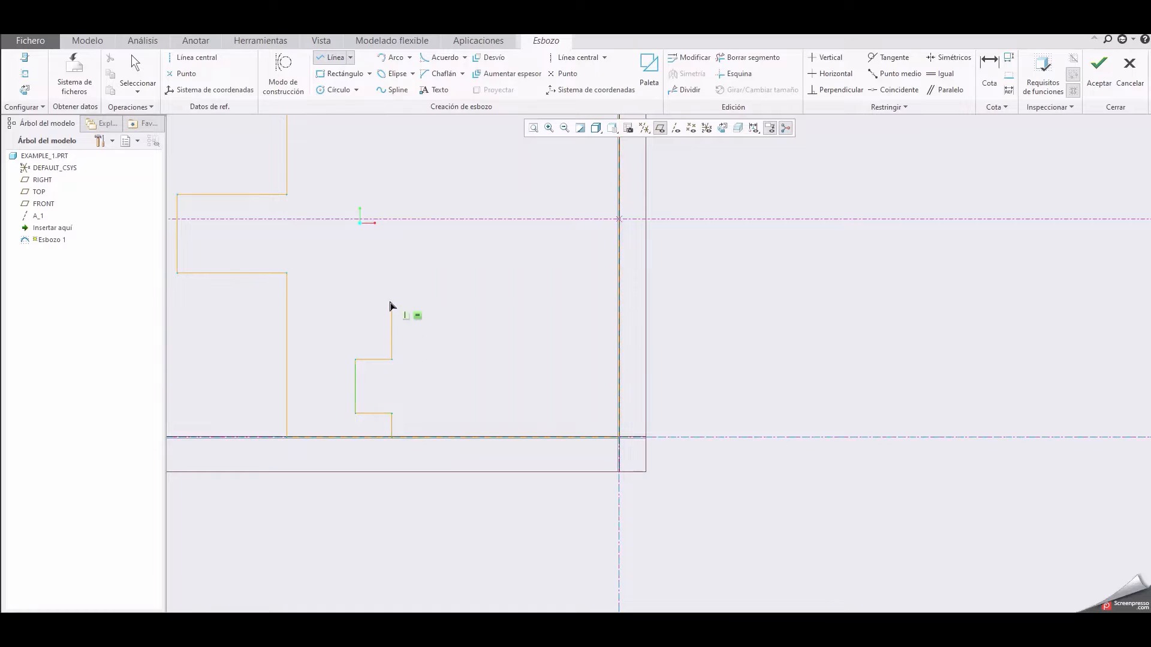
pyautogui.click(393, 251)
pyautogui.click(454, 251)
pyautogui.middleClick(455, 251)
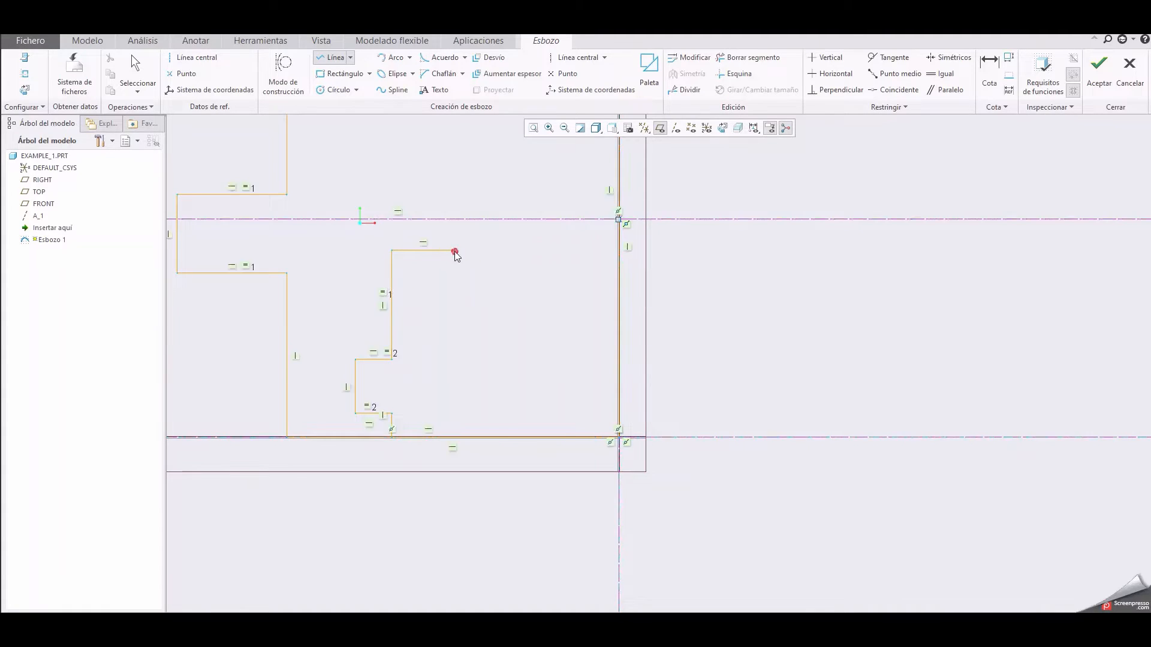
pyautogui.click(454, 251)
pyautogui.click(455, 220)
pyautogui.middleClick(494, 304)
pyautogui.scroll(-1, 489, 300)
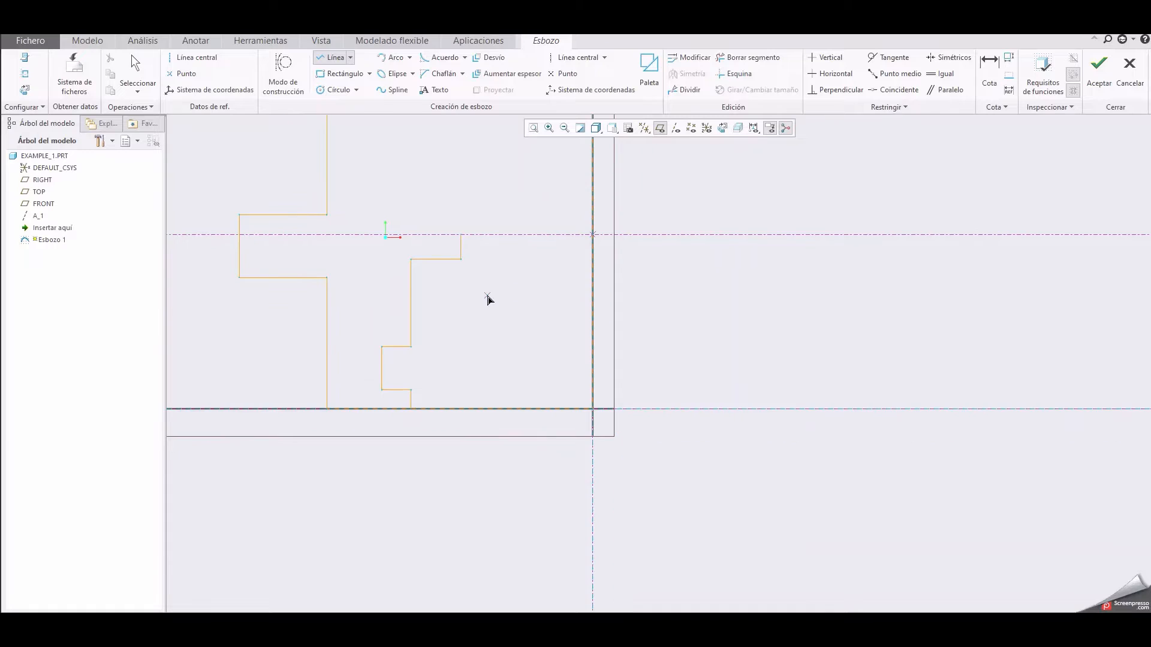
pyautogui.middleClick(488, 296)
pyautogui.scroll(1, 339, 266)
pyautogui.scroll(-2, 473, 284)
pyautogui.scroll(1, 461, 282)
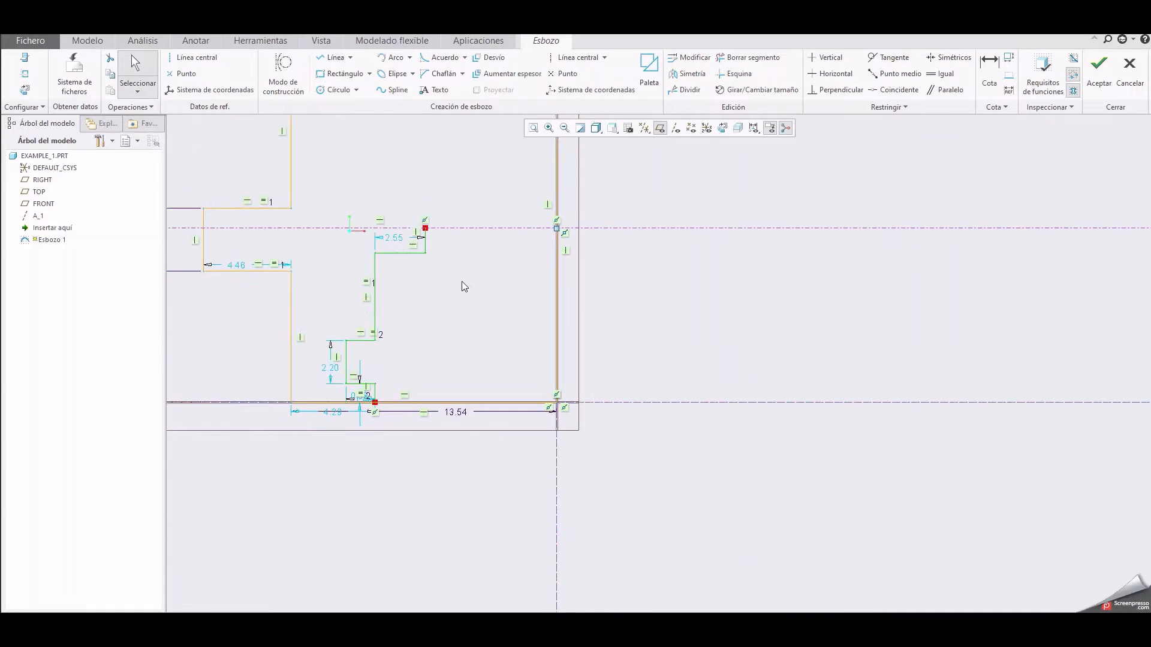
# Dimension the inner profile's lowest vertical segment as a diameter about the vertical centerline, set to 16
pyautogui.click(989, 67)
pyautogui.scroll(2, 454, 328)
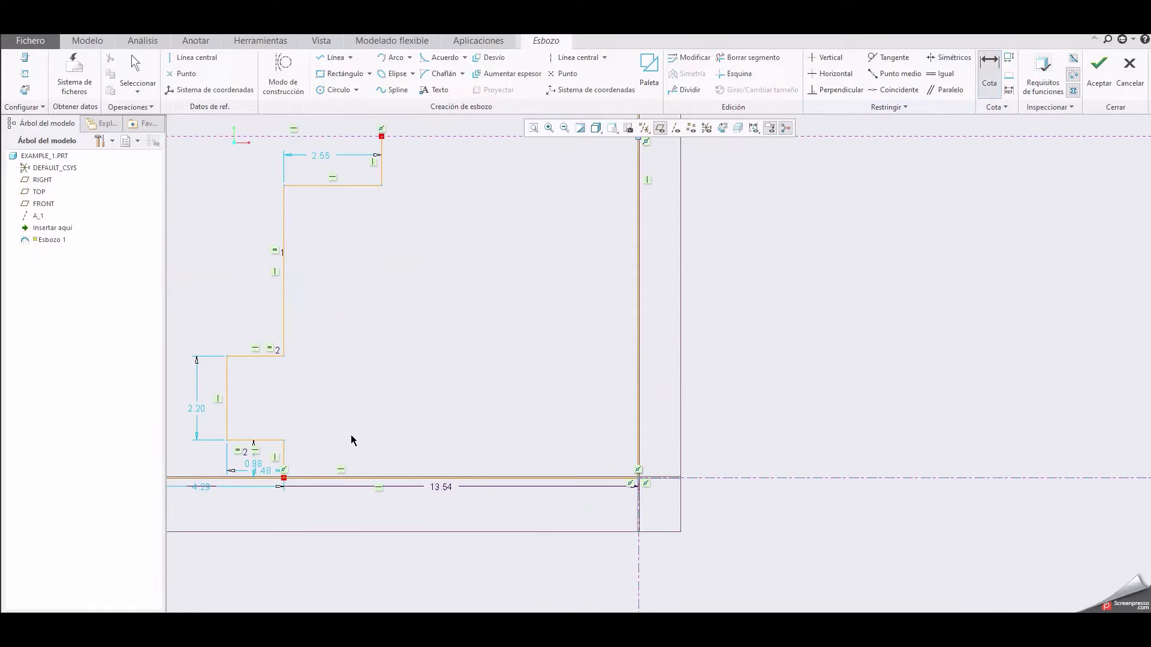
pyautogui.scroll(2, 290, 455)
pyautogui.scroll(-3, 300, 363)
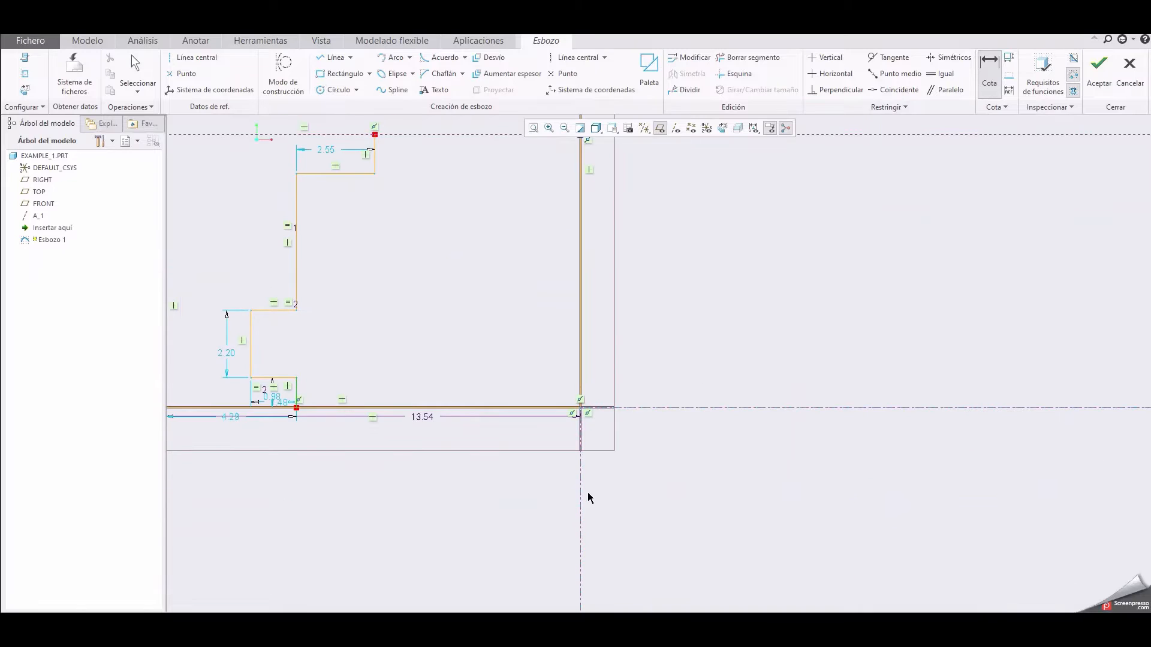
pyautogui.click(580, 497)
pyautogui.click(296, 391)
pyautogui.middleClick(566, 545)
pyautogui.scroll(-1, 308, 371)
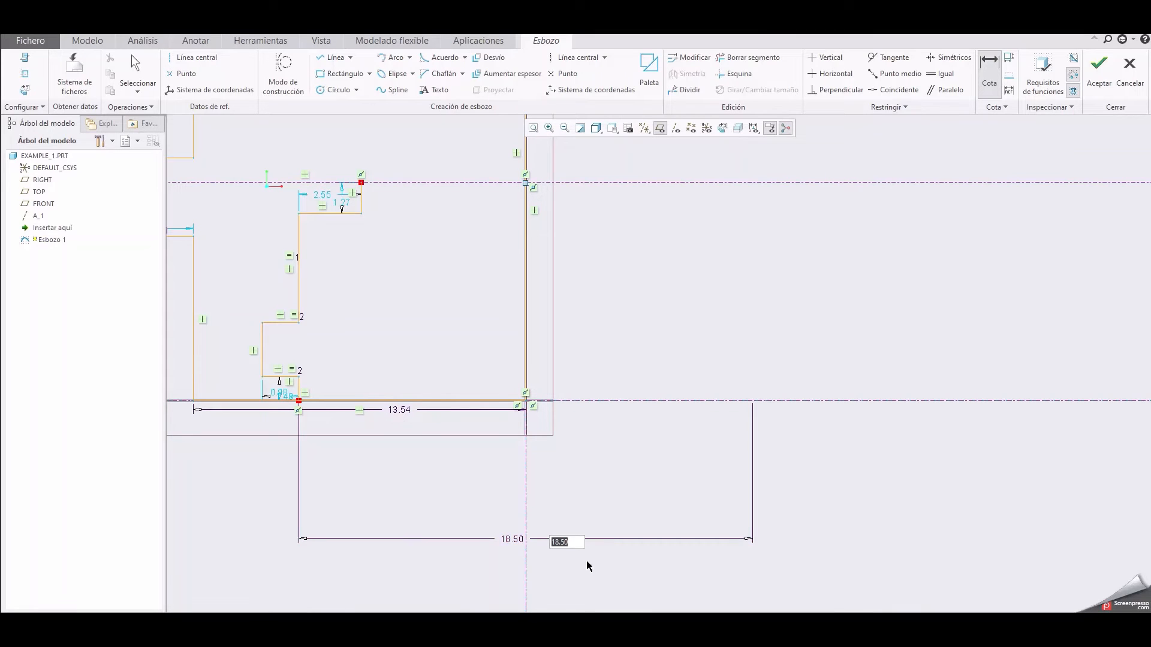
pyautogui.write('16')
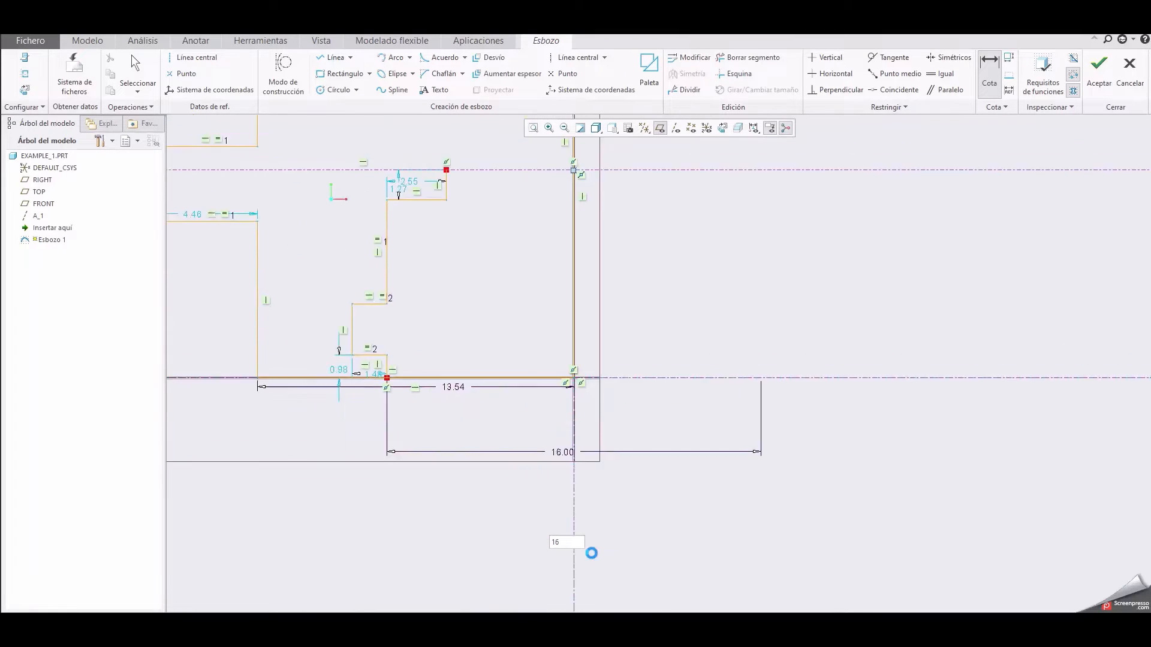
pyautogui.press('Return')
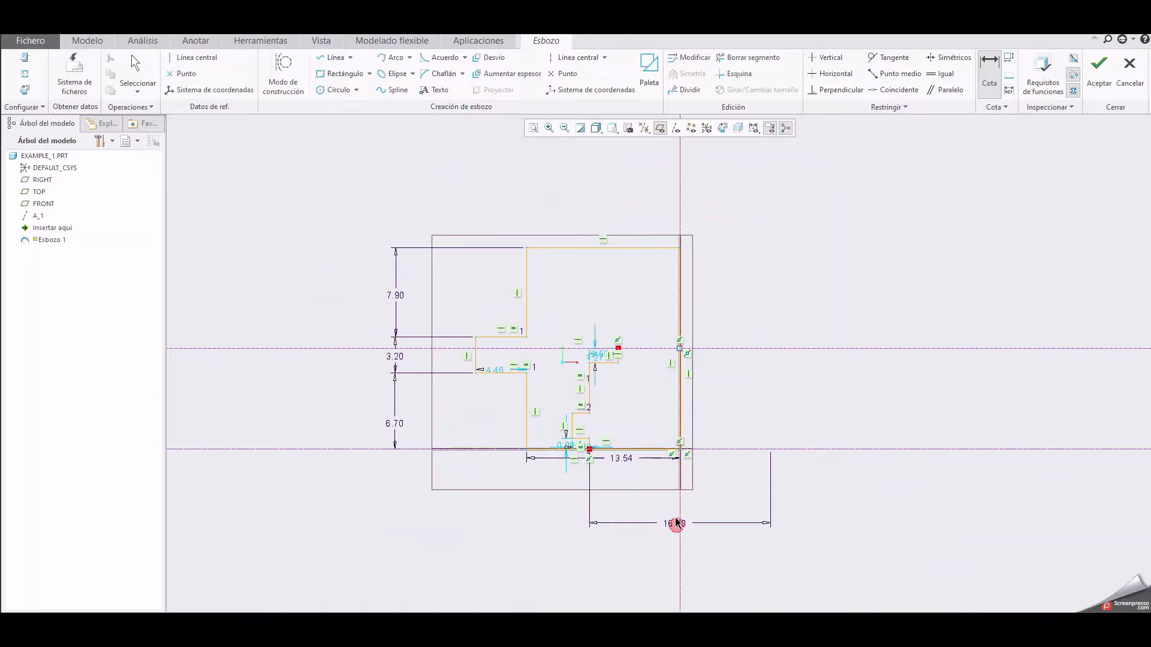
# Dimension the groove's outer vertical line as a diameter about the vertical centerline, set to 17.4
pyautogui.scroll(-1, 494, 444)
pyautogui.scroll(4, 604, 460)
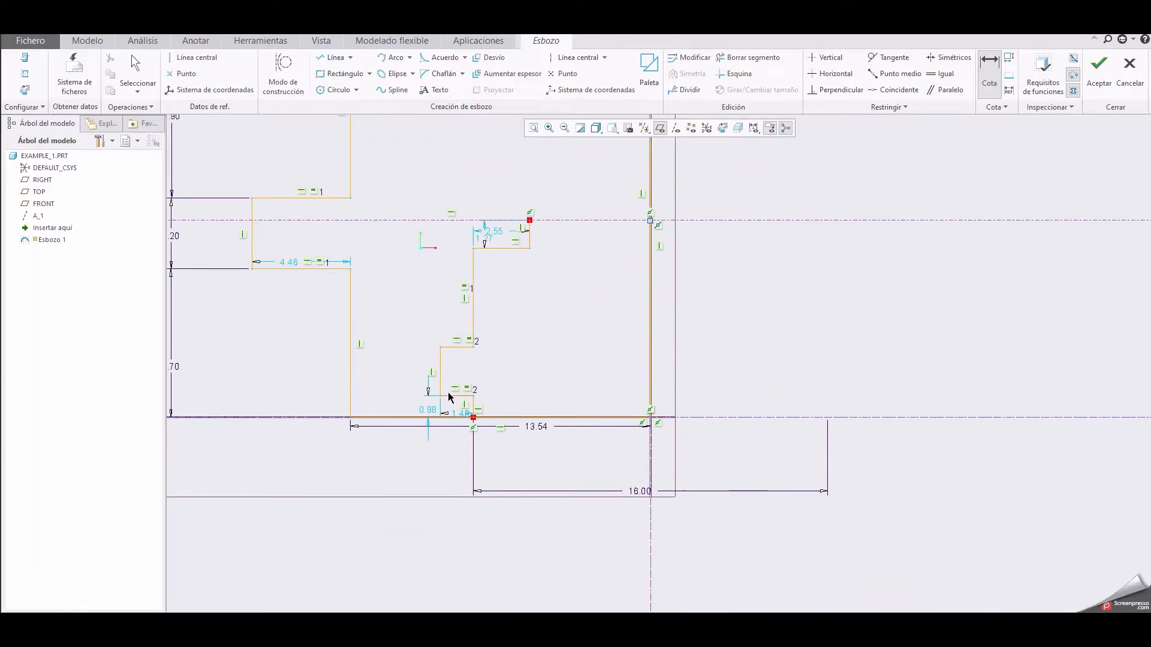
pyautogui.click(440, 370)
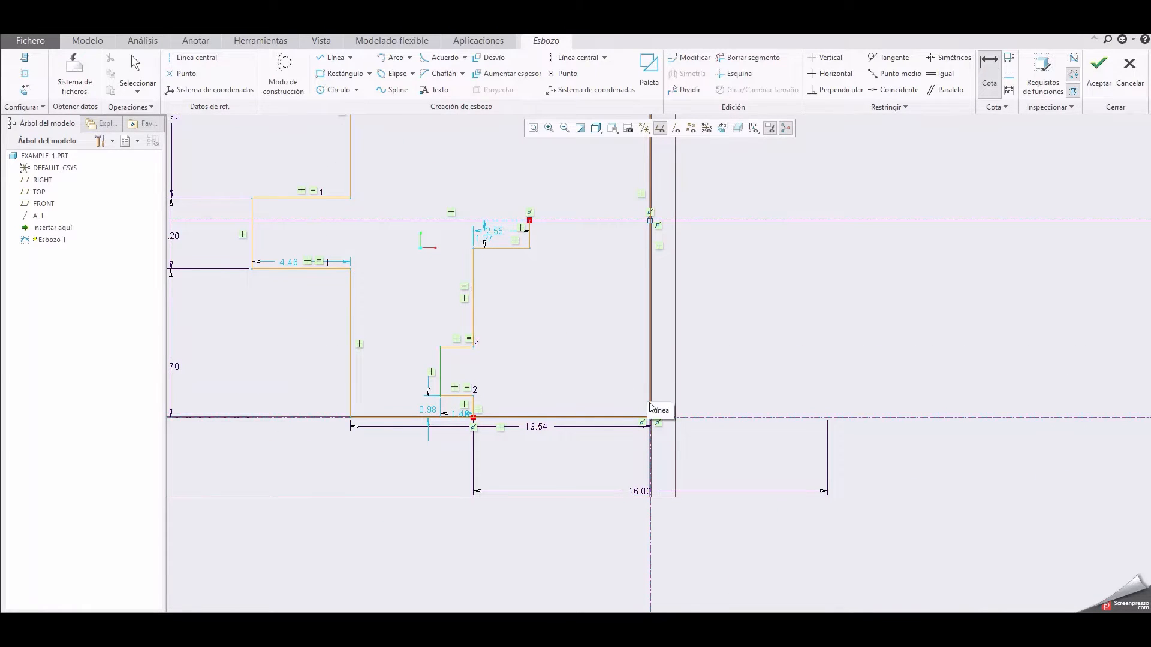
pyautogui.keyDown('ctrl'); pyautogui.click(651, 535); pyautogui.keyUp('ctrl')
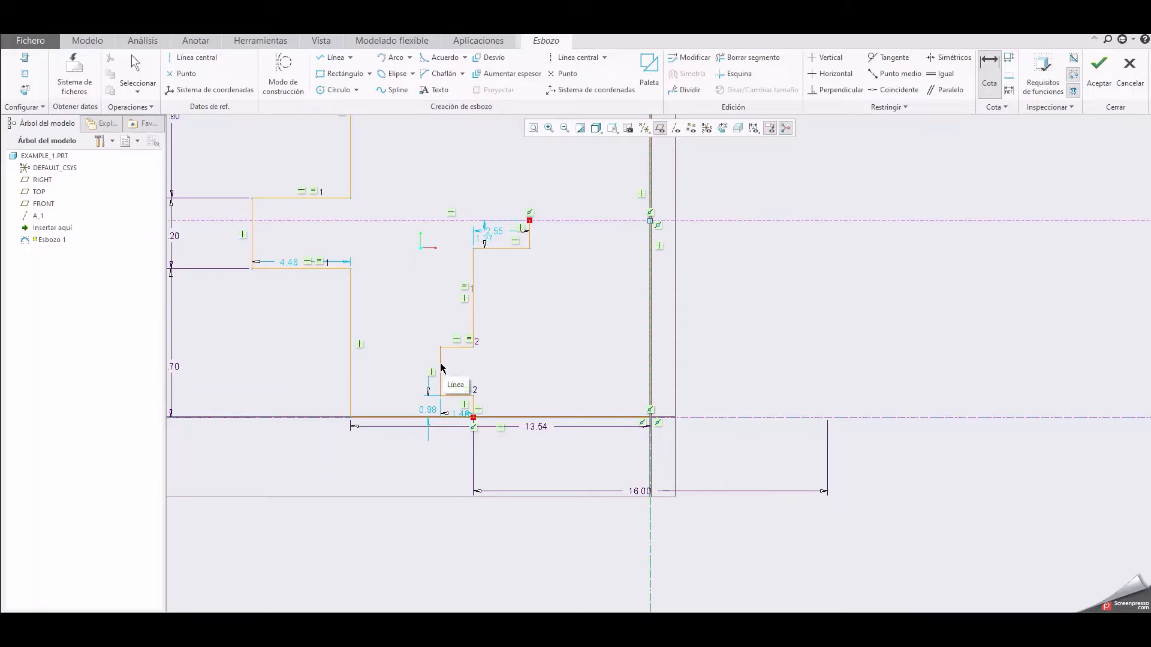
pyautogui.click(440, 362)
pyautogui.scroll(2, 641, 527)
pyautogui.middleClick(641, 523)
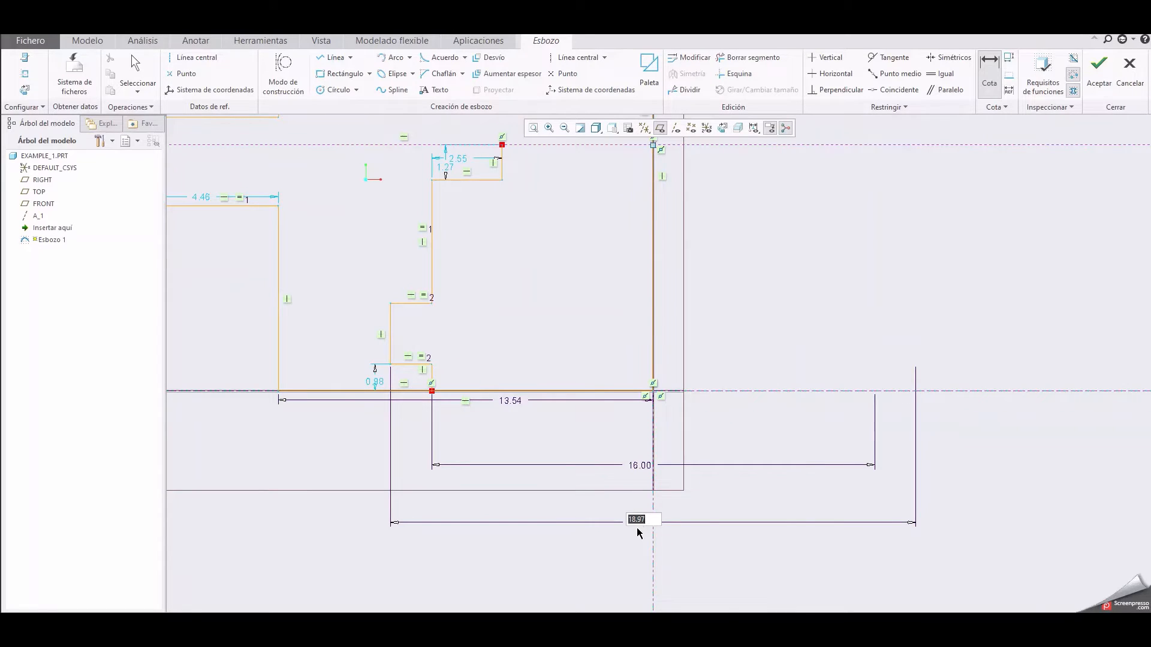
pyautogui.write('17.4')
pyautogui.press('Return')
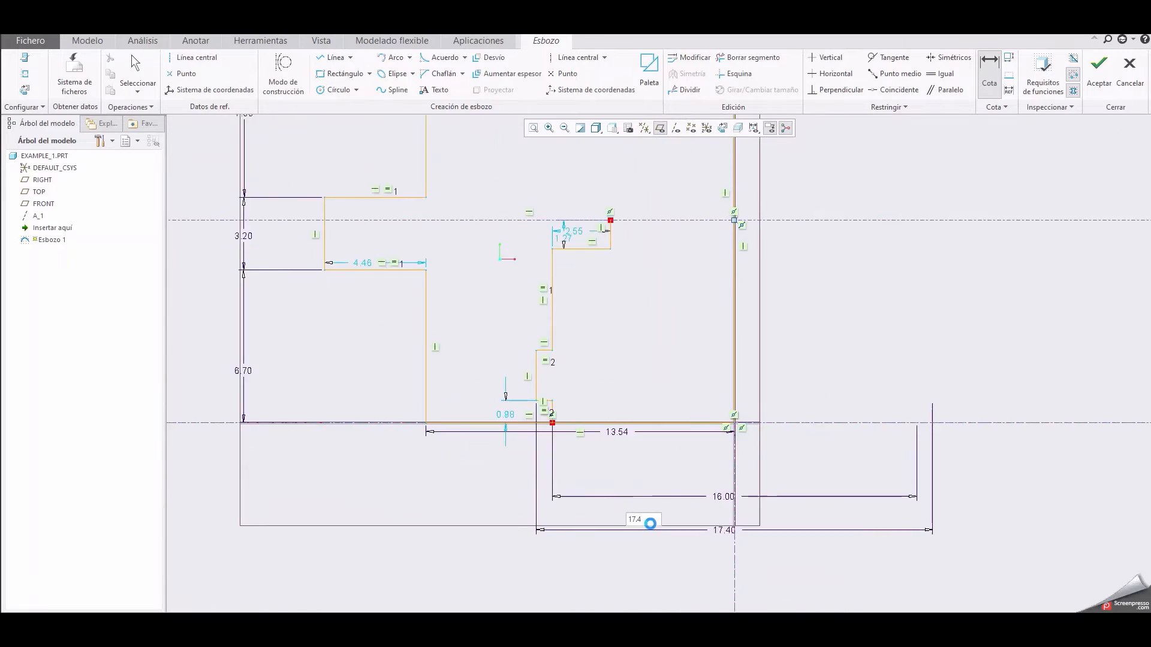
# Dimension the inner profile's uppermost vertical segment as a diameter about the vertical centerline, set to 12
pyautogui.scroll(-2, 548, 444)
pyautogui.scroll(5, 653, 483)
pyautogui.scroll(-3, 631, 422)
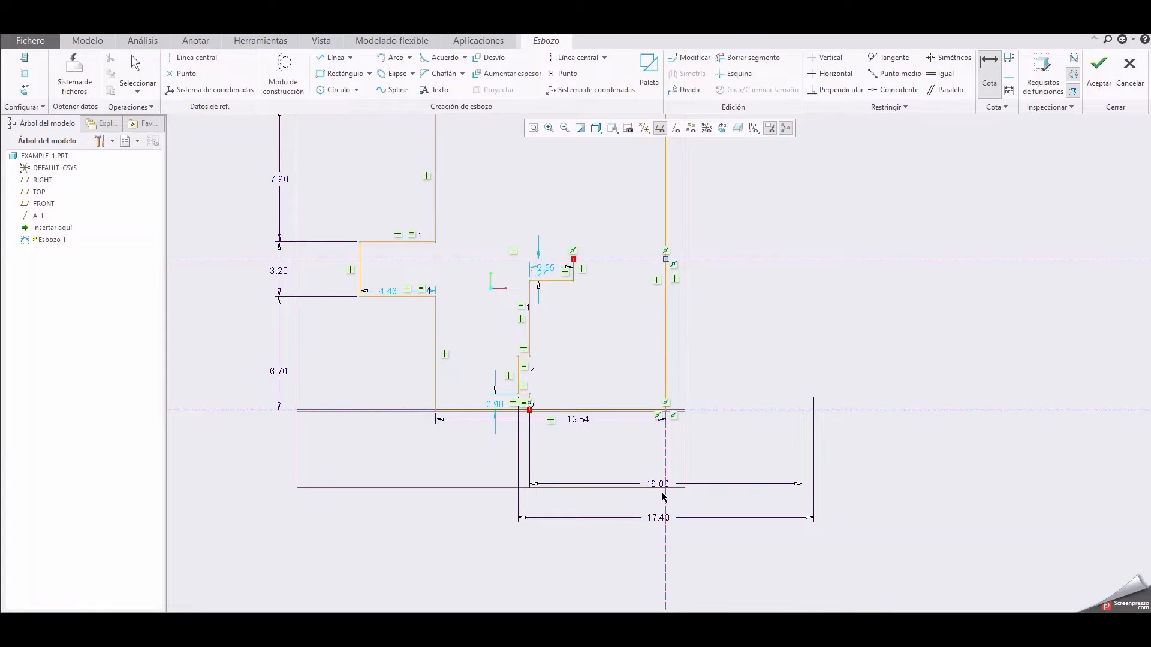
pyautogui.click(665, 497)
pyautogui.click(573, 271)
pyautogui.middleClick(645, 469)
pyautogui.write('12')
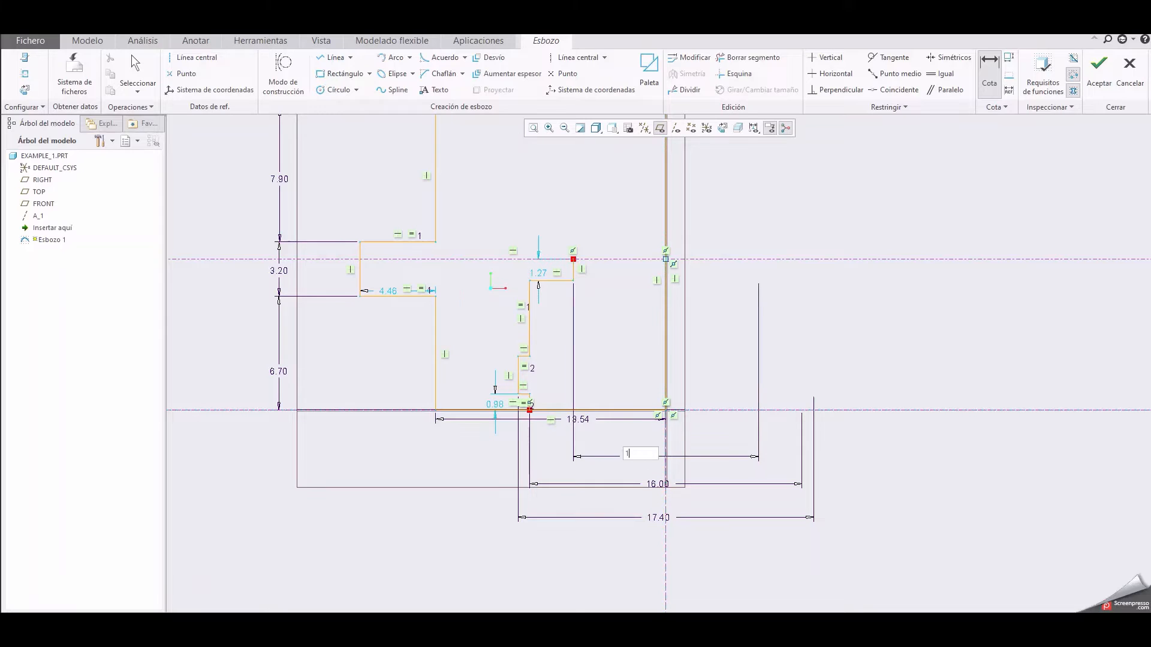
pyautogui.press('Return')
# Set the height from the profile's bottom edge to the groove's lower edge to 1
pyautogui.scroll(3, 680, 417)
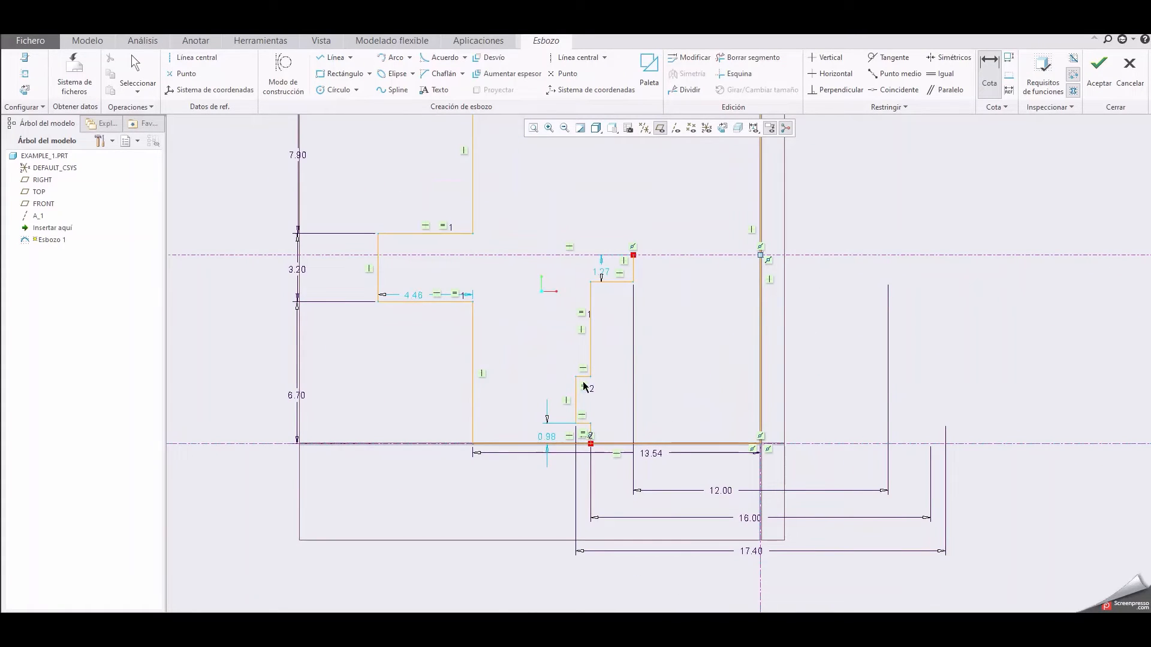
pyautogui.scroll(-1, 488, 326)
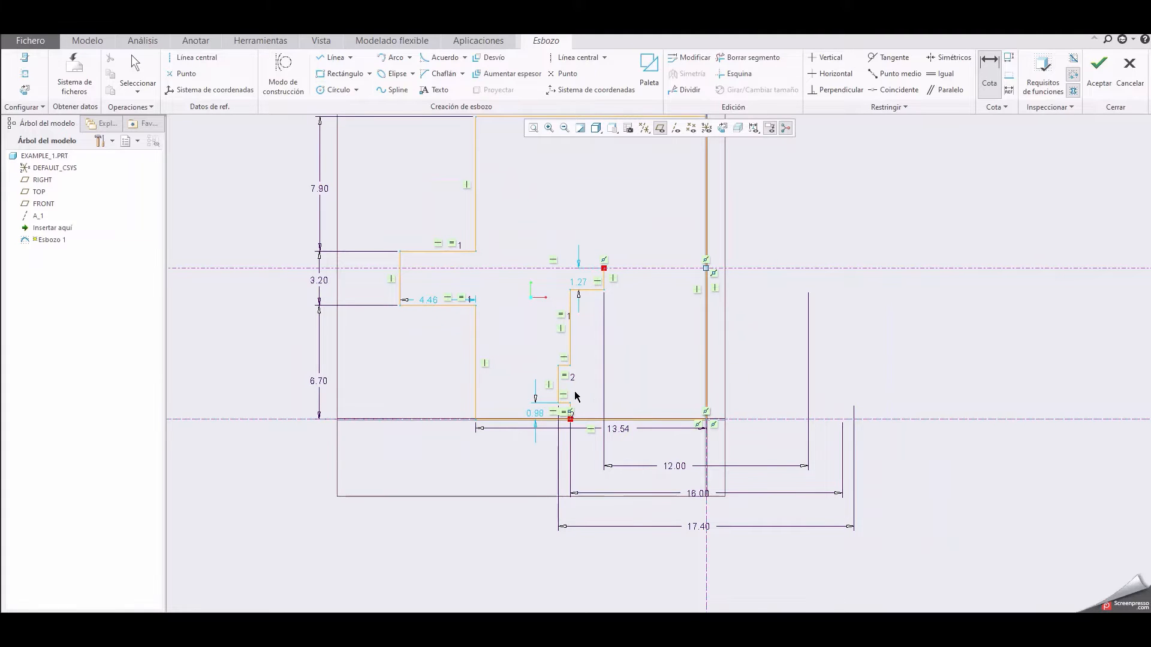
pyautogui.scroll(2, 587, 394)
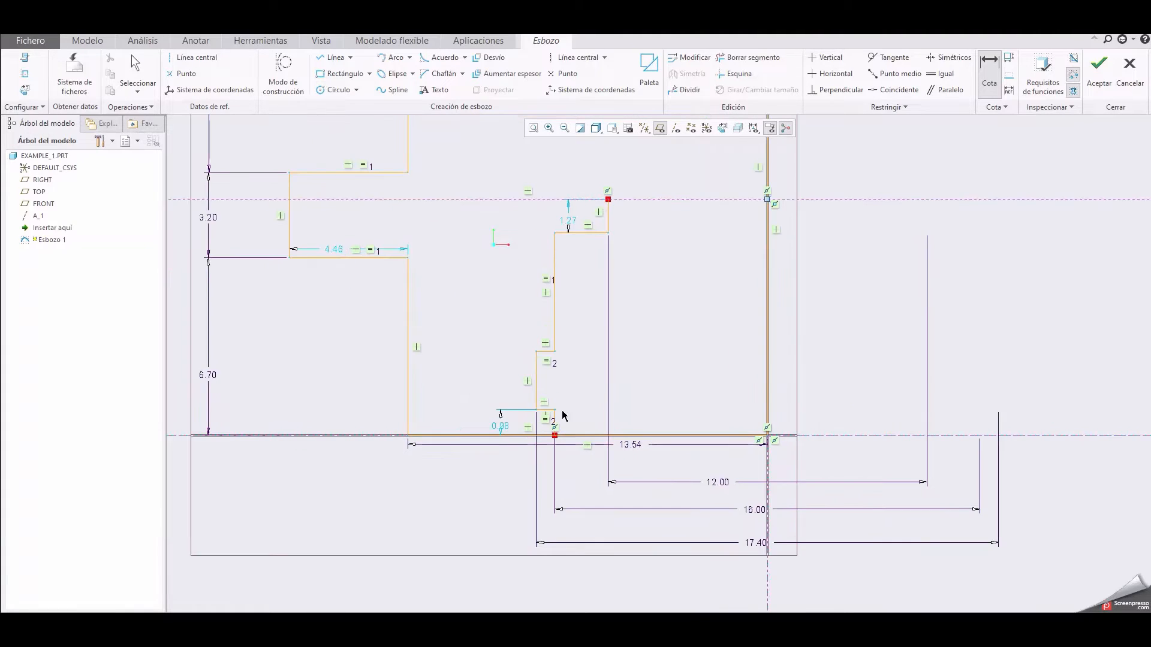
pyautogui.doubleClick(502, 427)
pyautogui.write('1')
pyautogui.press('Return')
# Dimension the height of the inner profile's groove and set it to 1.1
pyautogui.scroll(2, 635, 459)
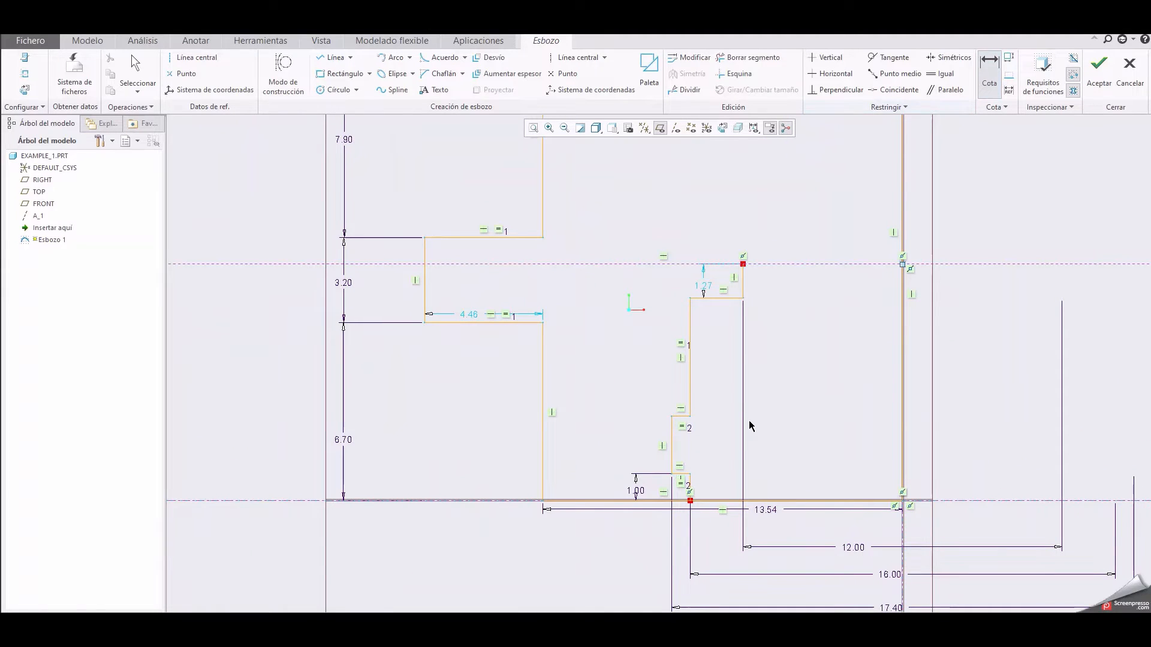
pyautogui.click(671, 436)
pyautogui.middleClick(628, 432)
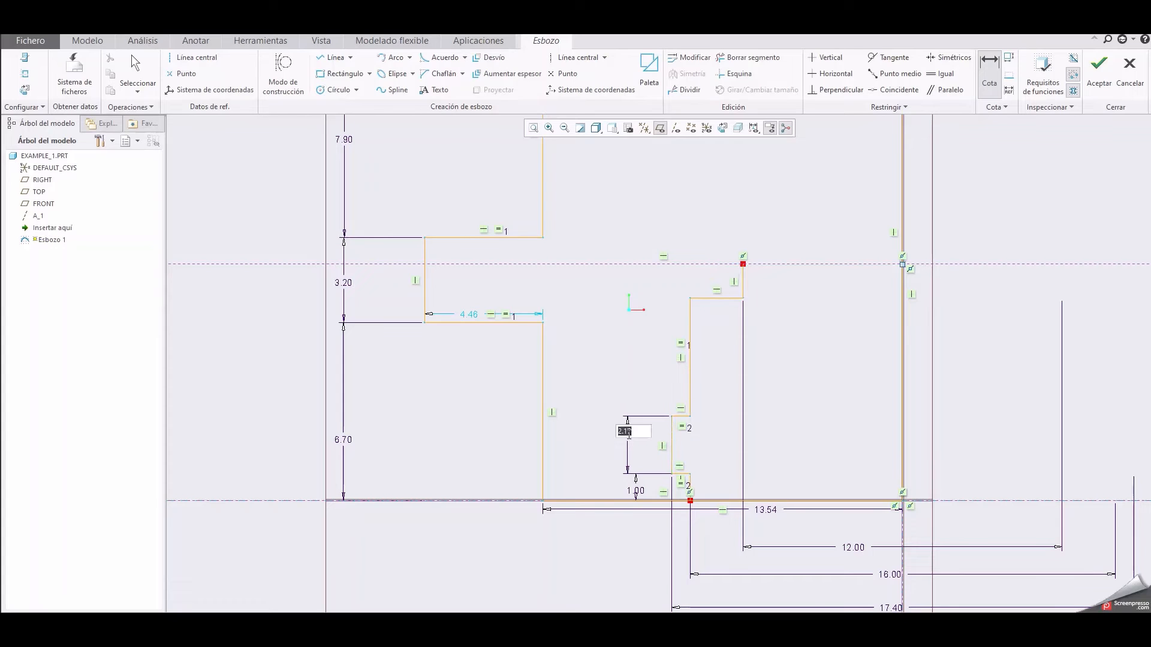
pyautogui.write('1')
pyautogui.press('Return')
pyautogui.scroll(2, 665, 473)
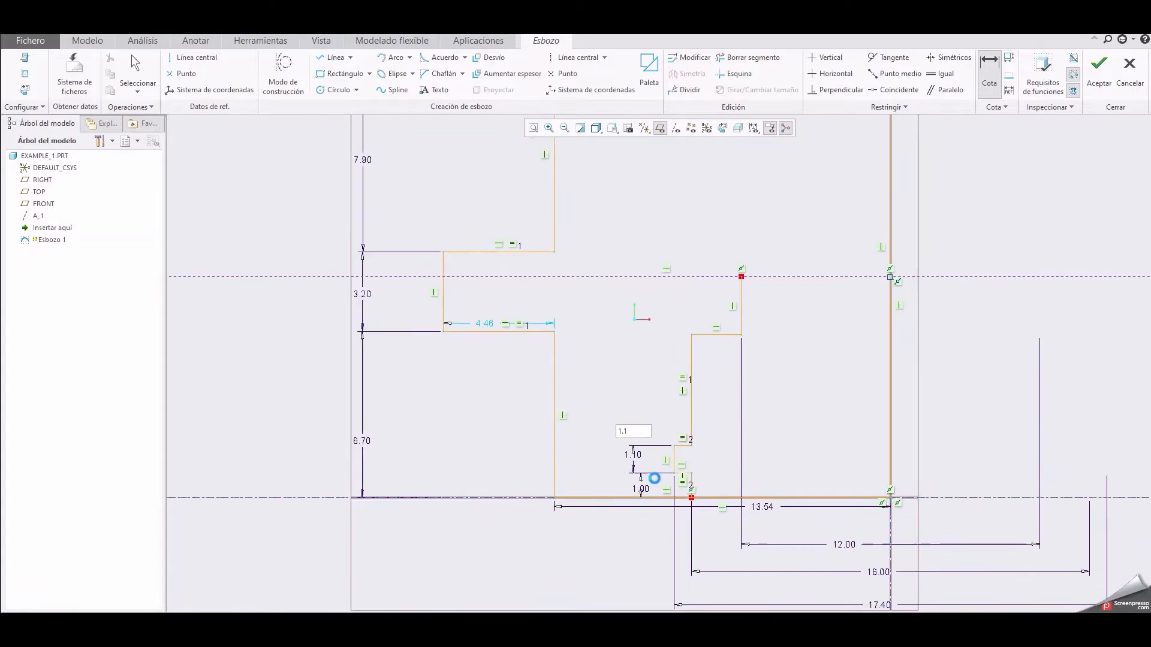
pyautogui.scroll(2, 482, 385)
pyautogui.scroll(-4, 635, 439)
pyautogui.scroll(-2, 637, 439)
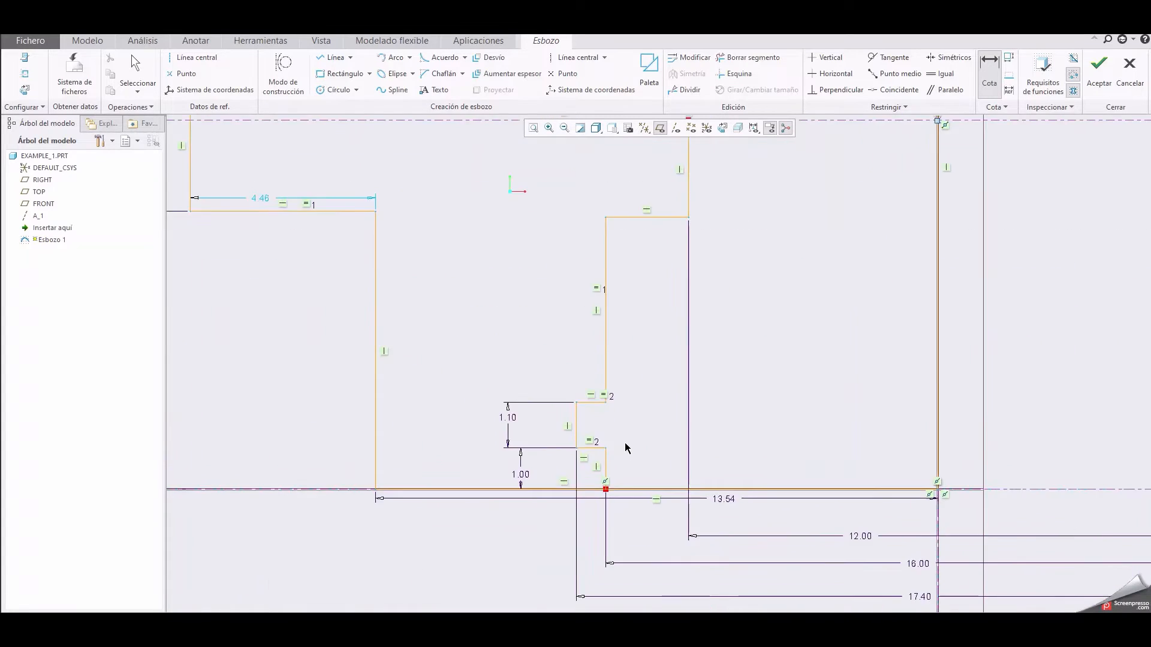
# Dimension the height from the profile's bottom edge to the inner profile's upper horizontal step, set to 6.2
pyautogui.scroll(2, 625, 447)
pyautogui.scroll(1, 591, 418)
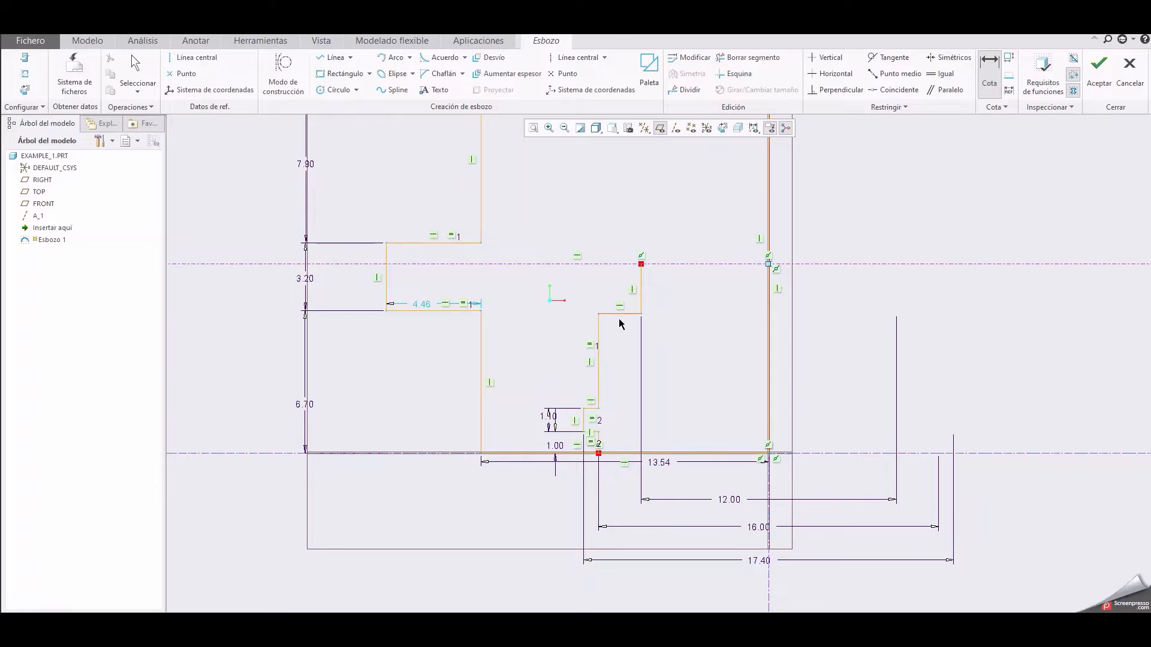
pyautogui.click(449, 453)
pyautogui.scroll(1, 422, 412)
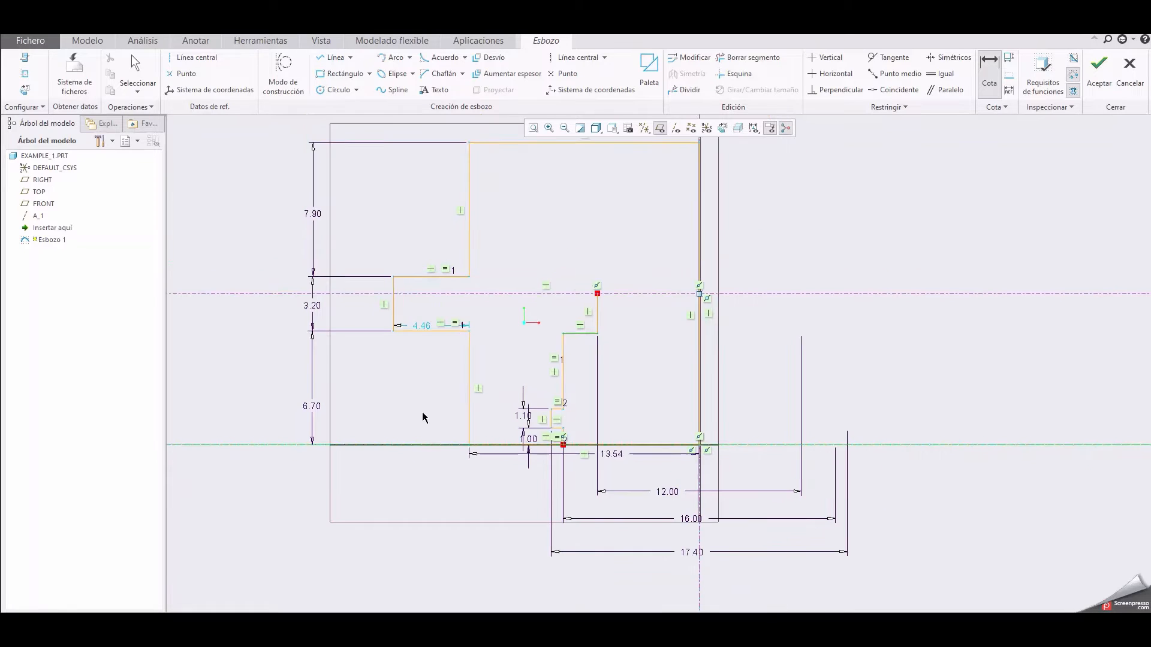
pyautogui.middleClick(422, 412)
pyautogui.write('6.2')
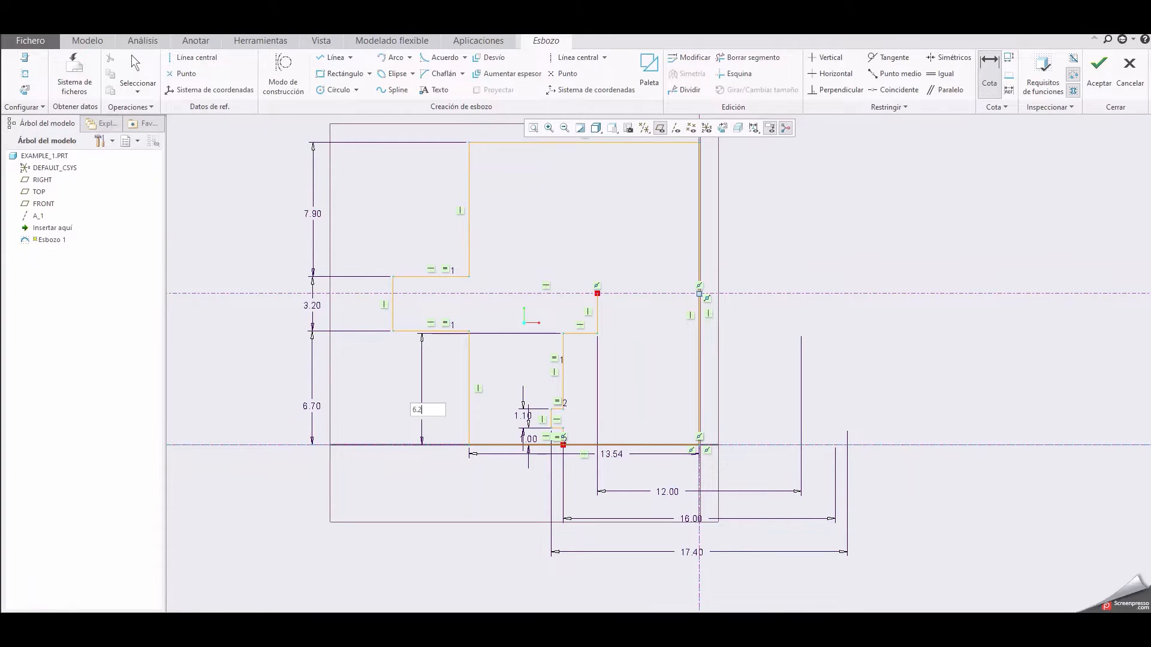
pyautogui.press('Return')
pyautogui.scroll(2, 321, 378)
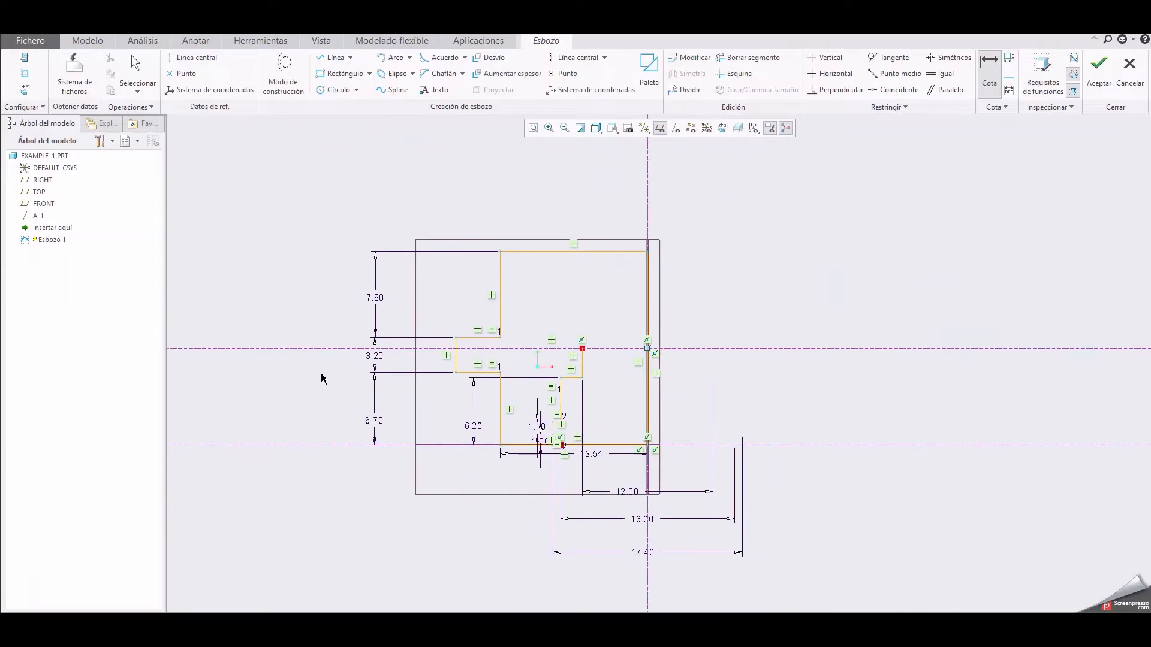
# Move the 6.20, 1.10 and 1.00 height dimensions apart so they no longer crowd the groove geometry
pyautogui.scroll(-3, 568, 422)
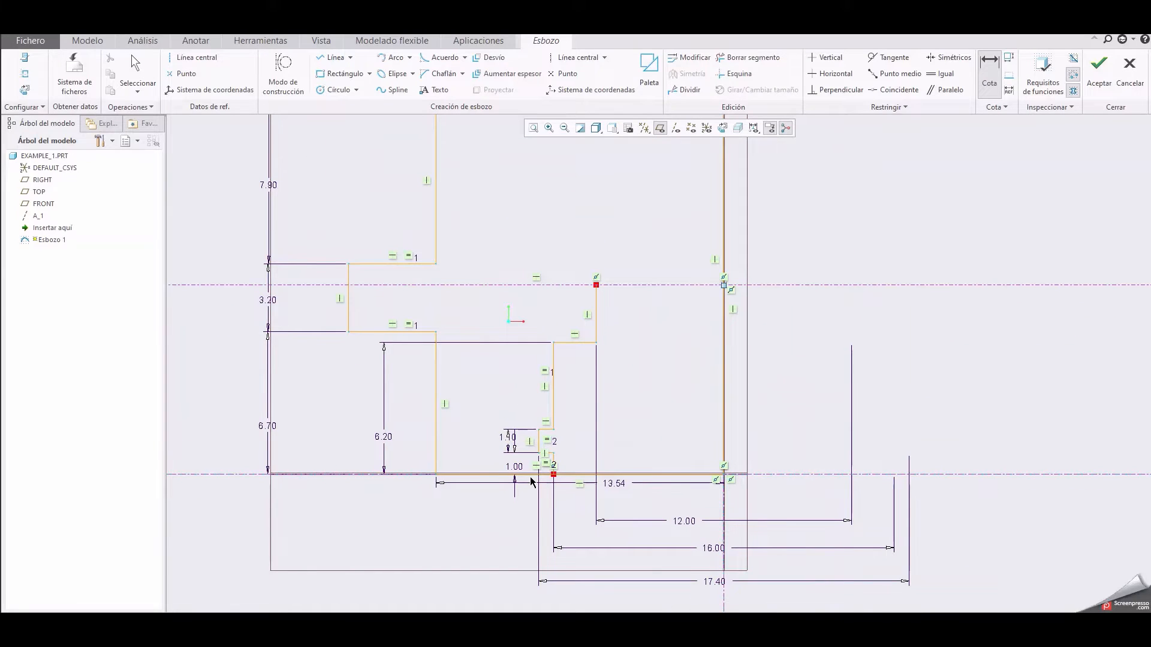
pyautogui.scroll(1, 387, 437)
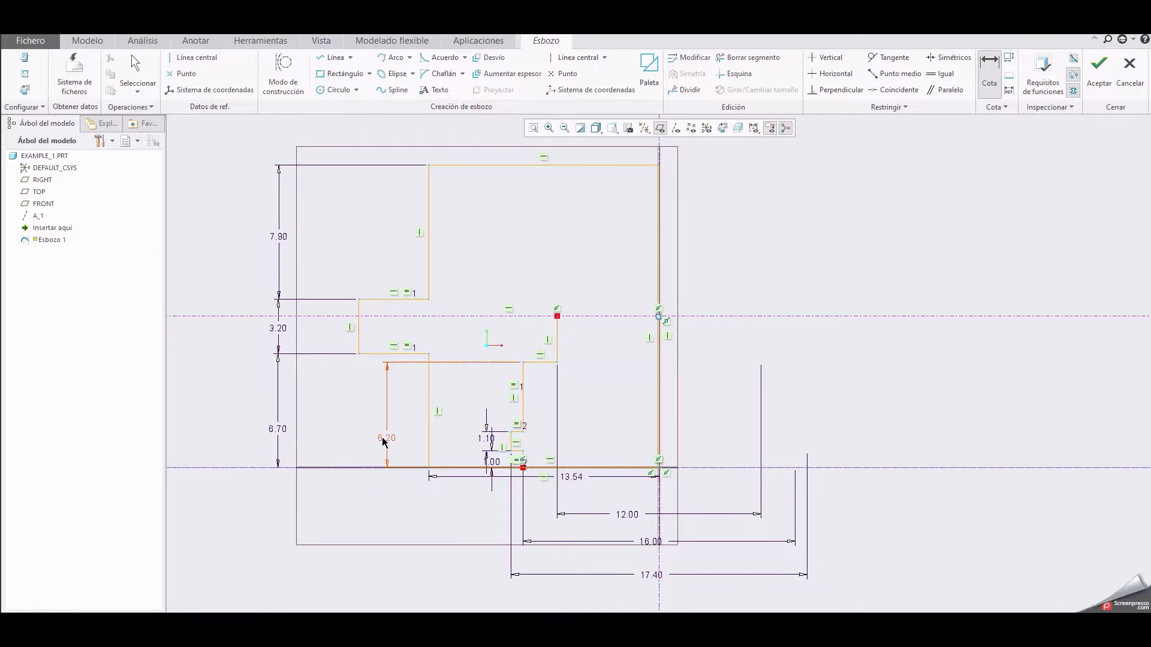
pyautogui.click(387, 438)
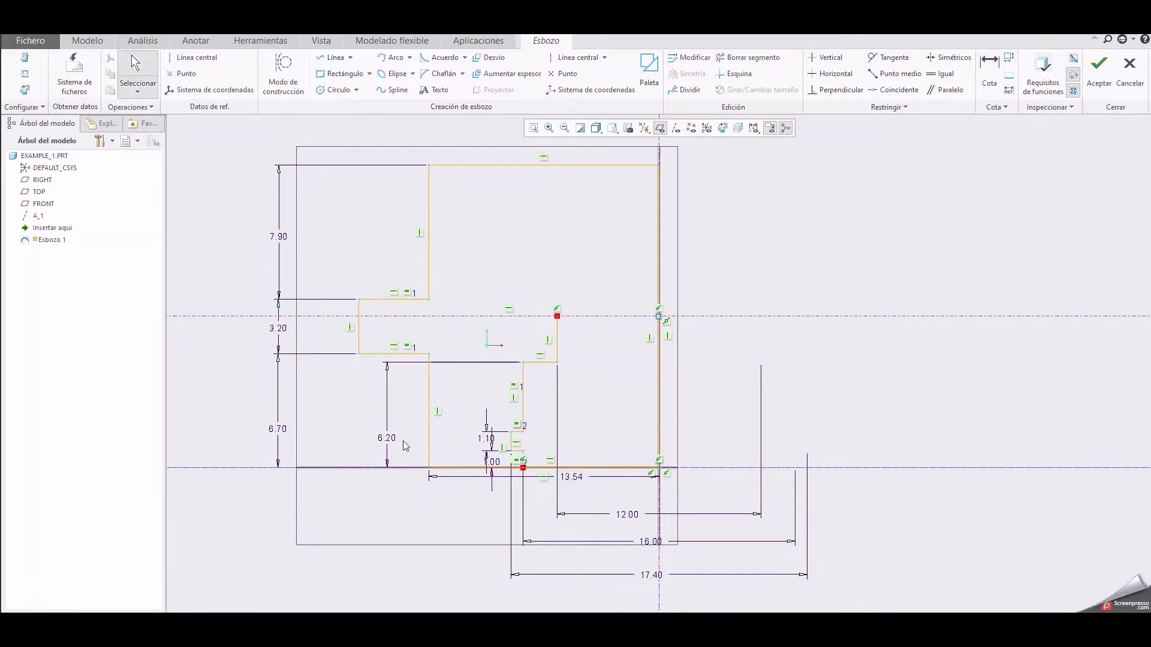
pyautogui.moveTo(388, 438); pyautogui.dragTo(343, 439)
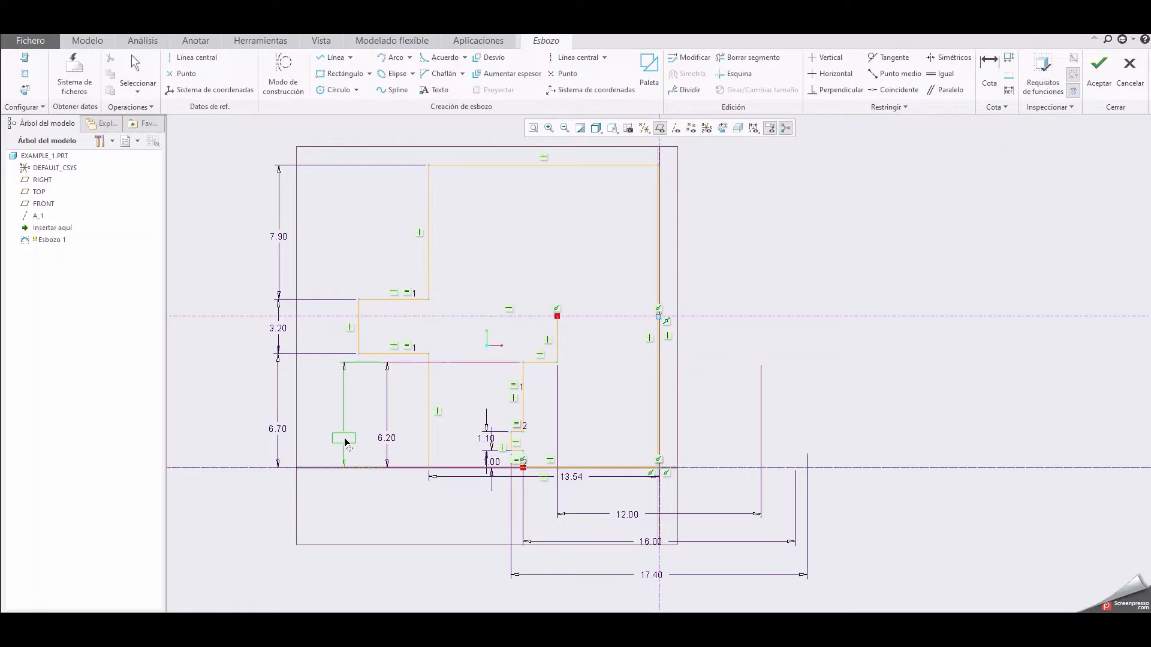
pyautogui.moveTo(486, 439); pyautogui.dragTo(486, 403)
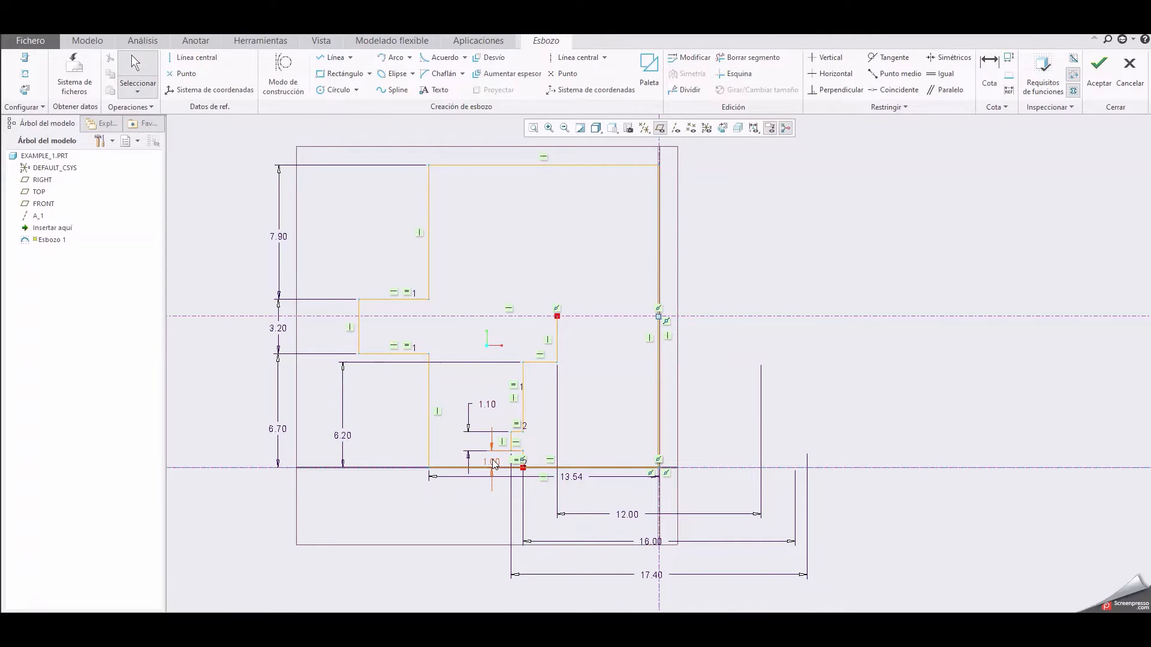
pyautogui.moveTo(491, 461)
pyautogui.mouseDown()
pyautogui.moveTo(475, 470)
pyautogui.moveTo(488, 504)
pyautogui.mouseUp()
pyautogui.scroll(1, 375, 477)
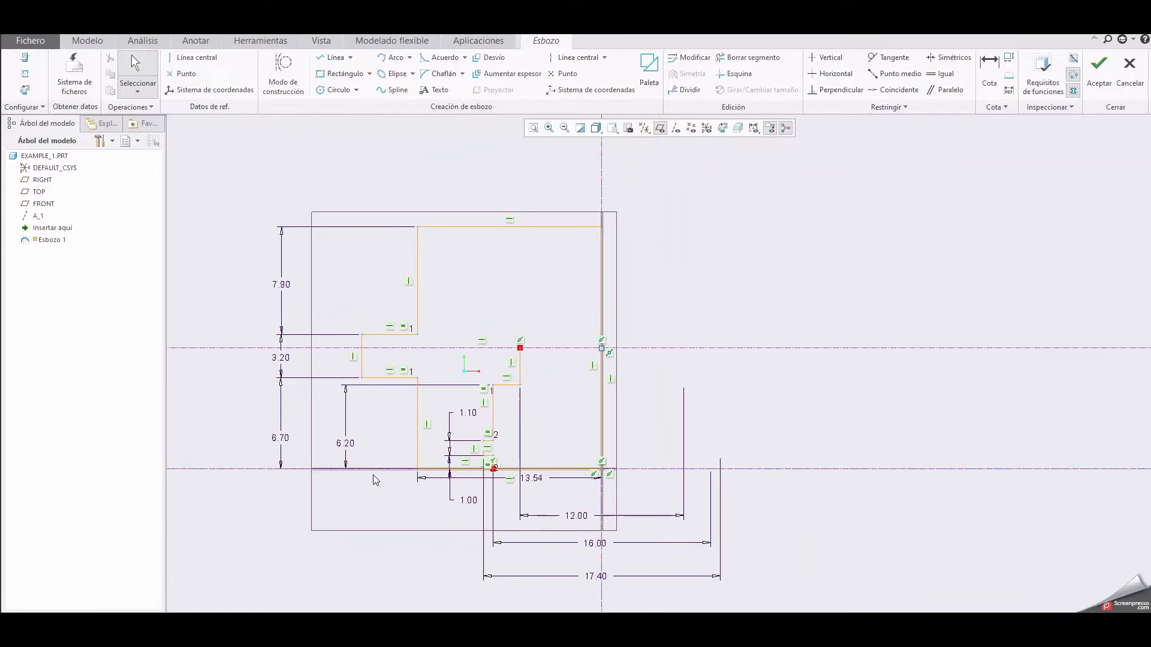
pyautogui.scroll(-1, 591, 531)
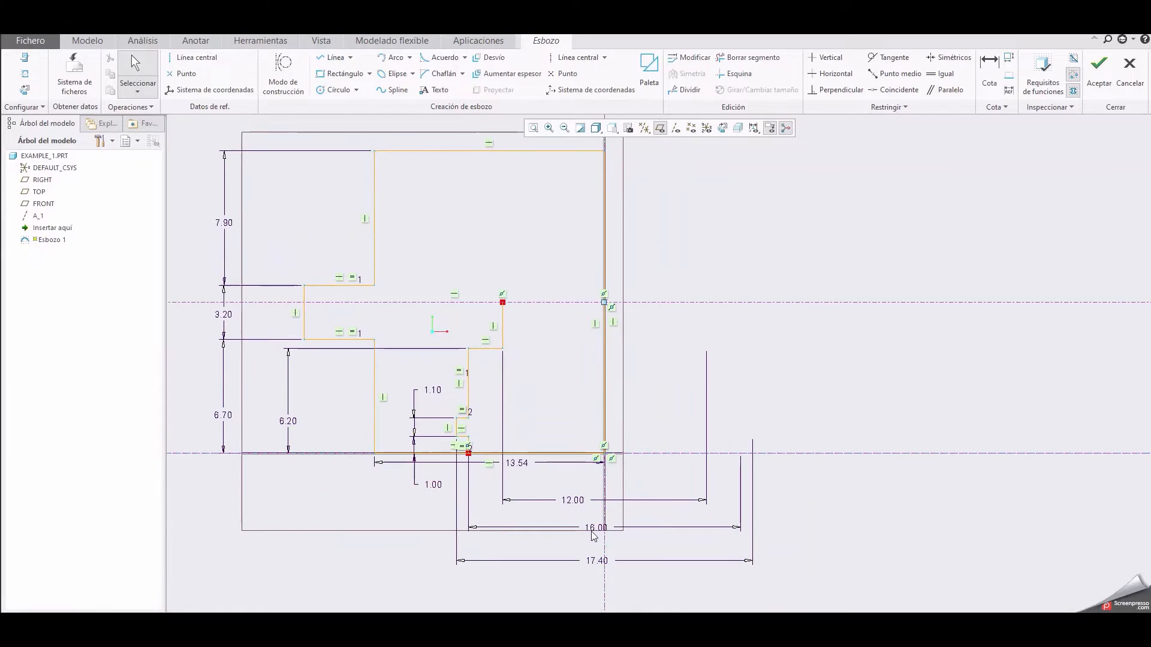
pyautogui.doubleClick(522, 467)
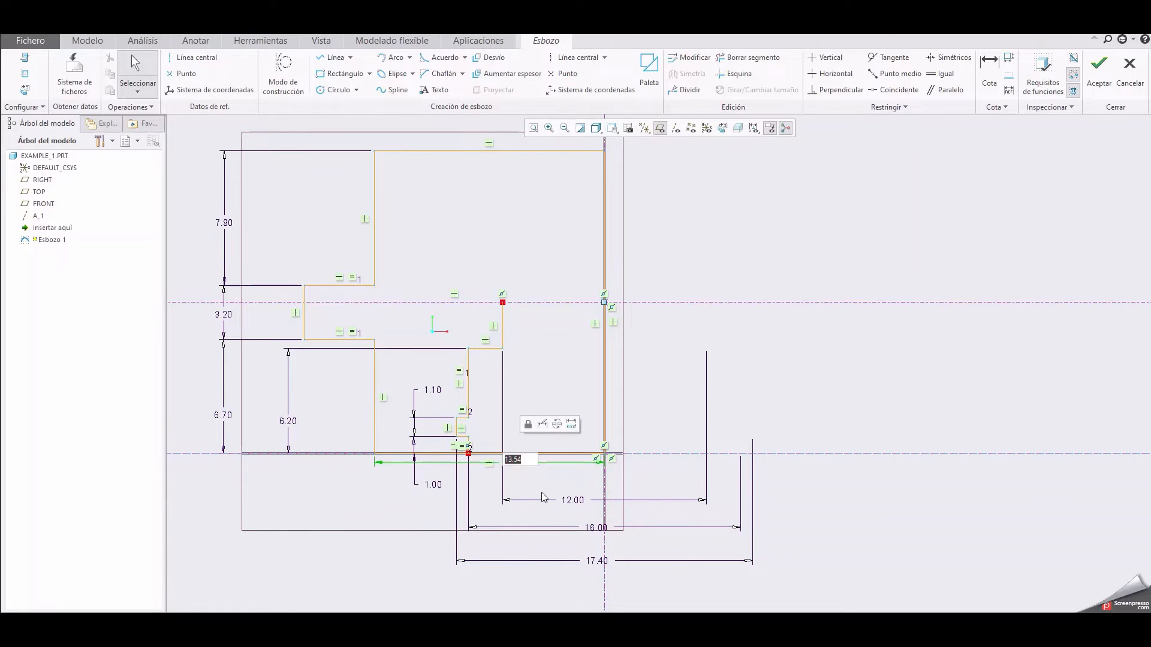
pyautogui.click(558, 423)
pyautogui.middleClick(552, 455)
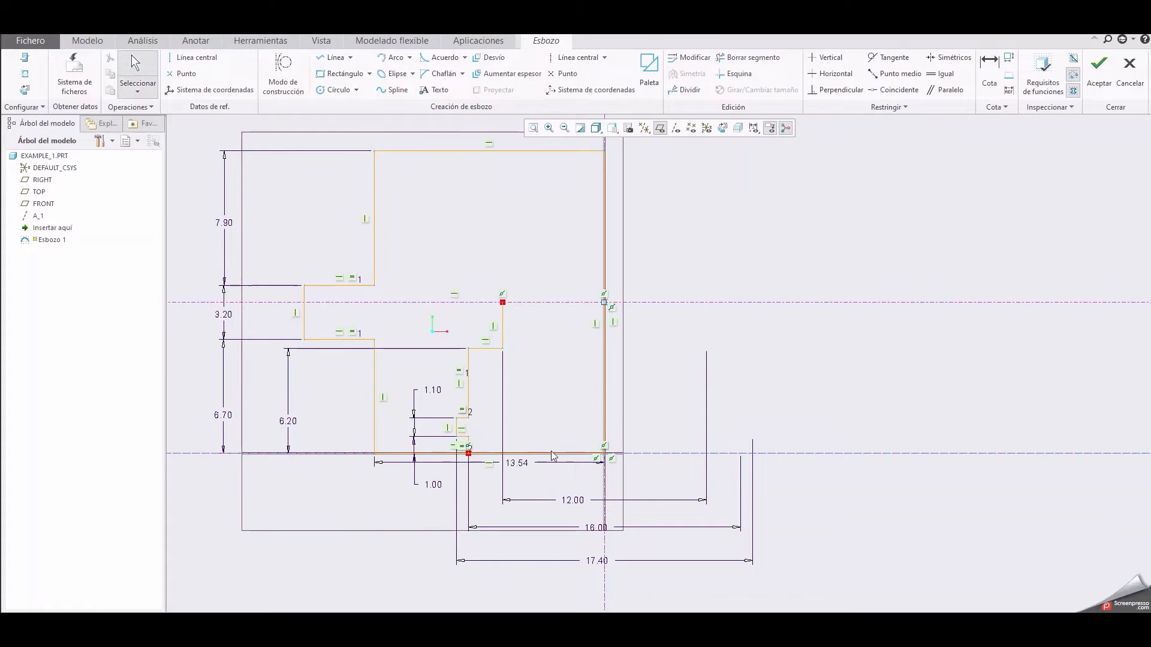
# Replace the outer profile's 13.54 horizontal dimension with a diameter from its lower vertical line about the vertical centerline, set to 20
pyautogui.click(520, 466)
pyautogui.click(556, 425)
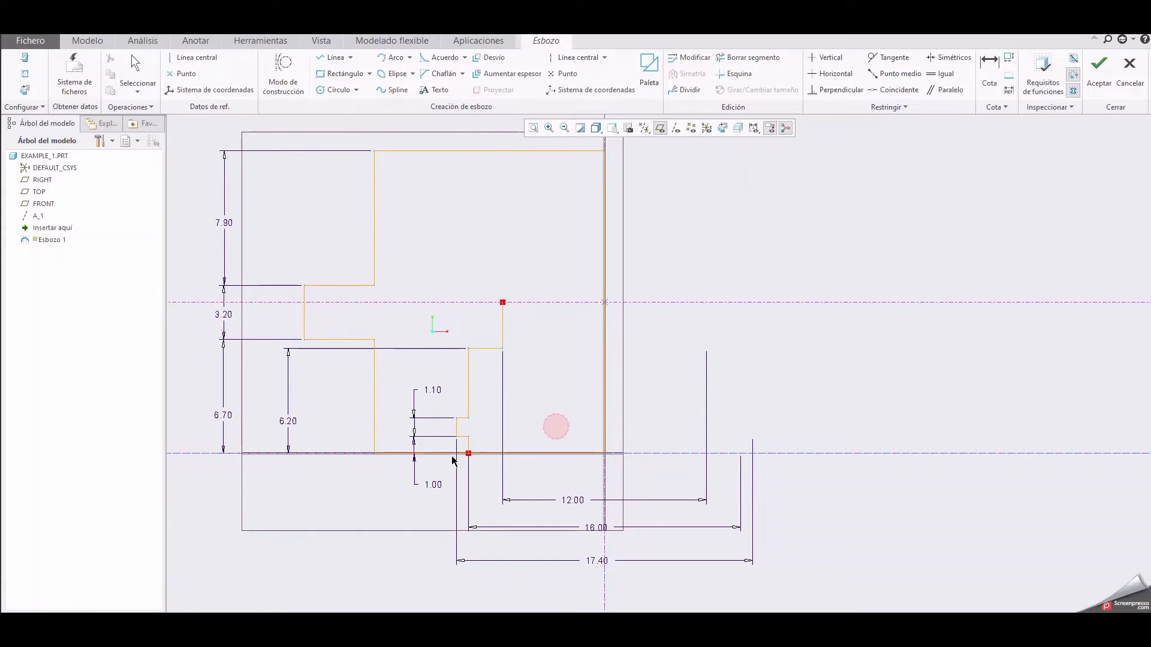
pyautogui.click(375, 416)
pyautogui.keyDown('ctrl'); pyautogui.click(604, 577); pyautogui.keyUp('ctrl')
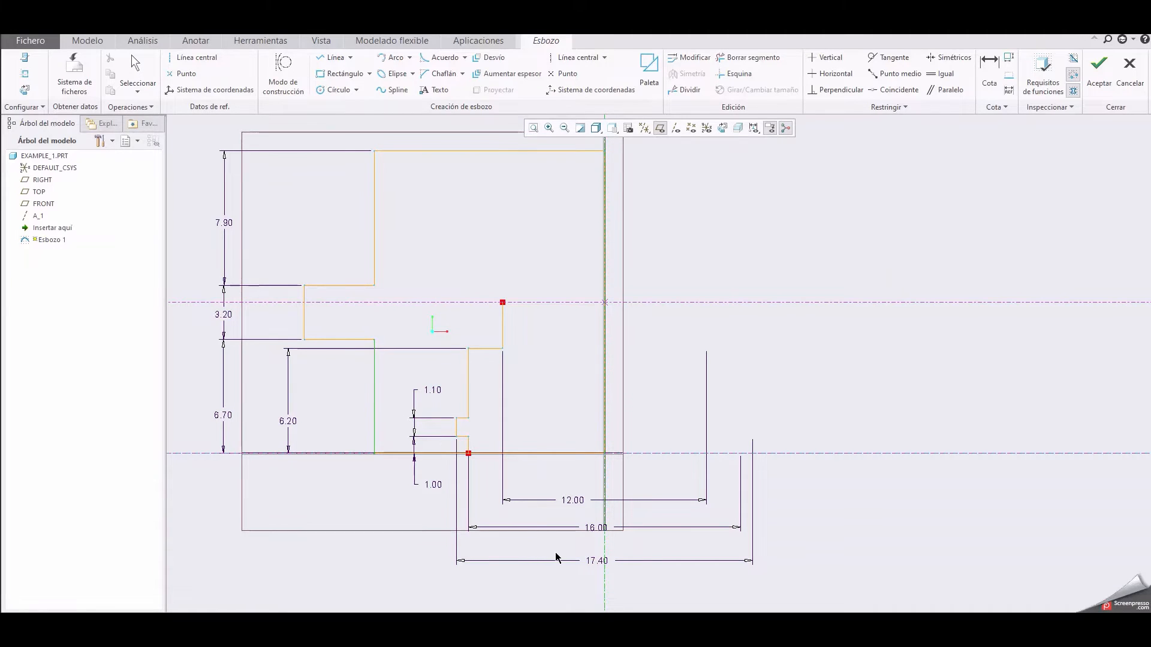
pyautogui.middleClick(584, 592)
pyautogui.doubleClick(587, 592)
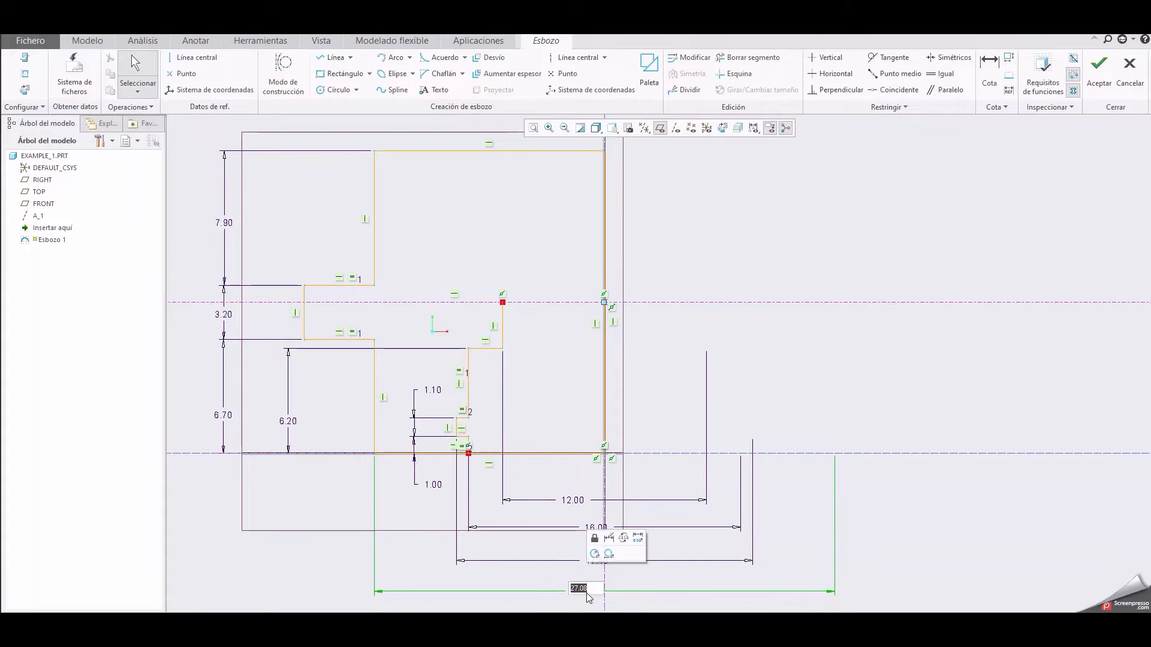
pyautogui.write('20')
pyautogui.press('Return')
pyautogui.scroll(2, 398, 410)
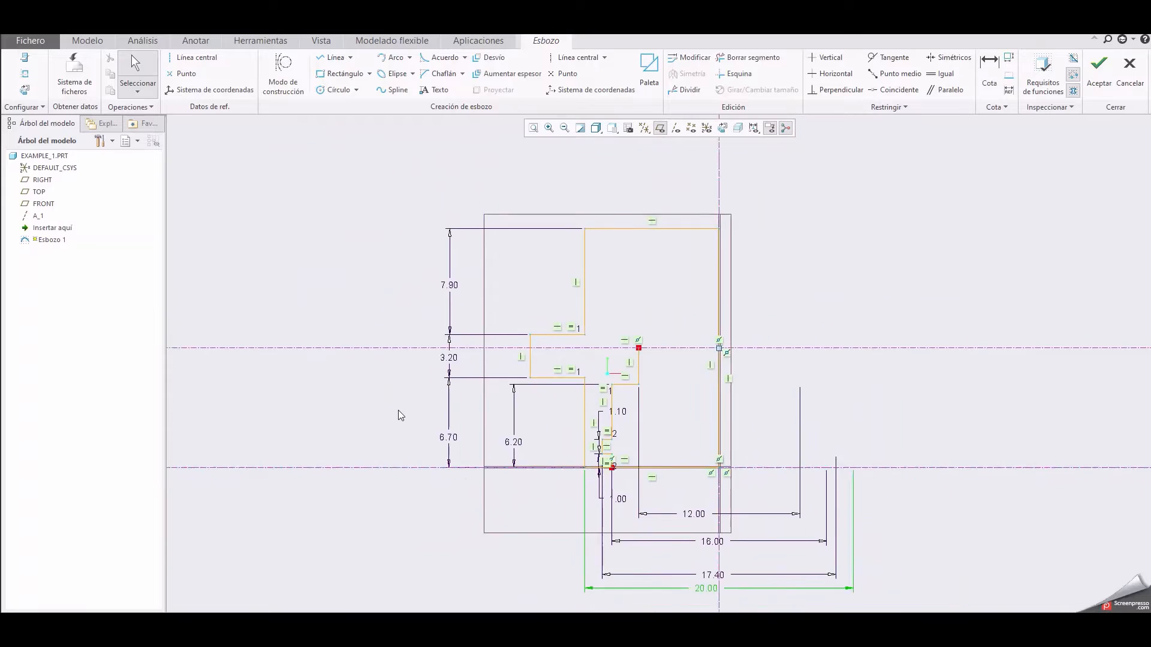
pyautogui.scroll(-2, 622, 572)
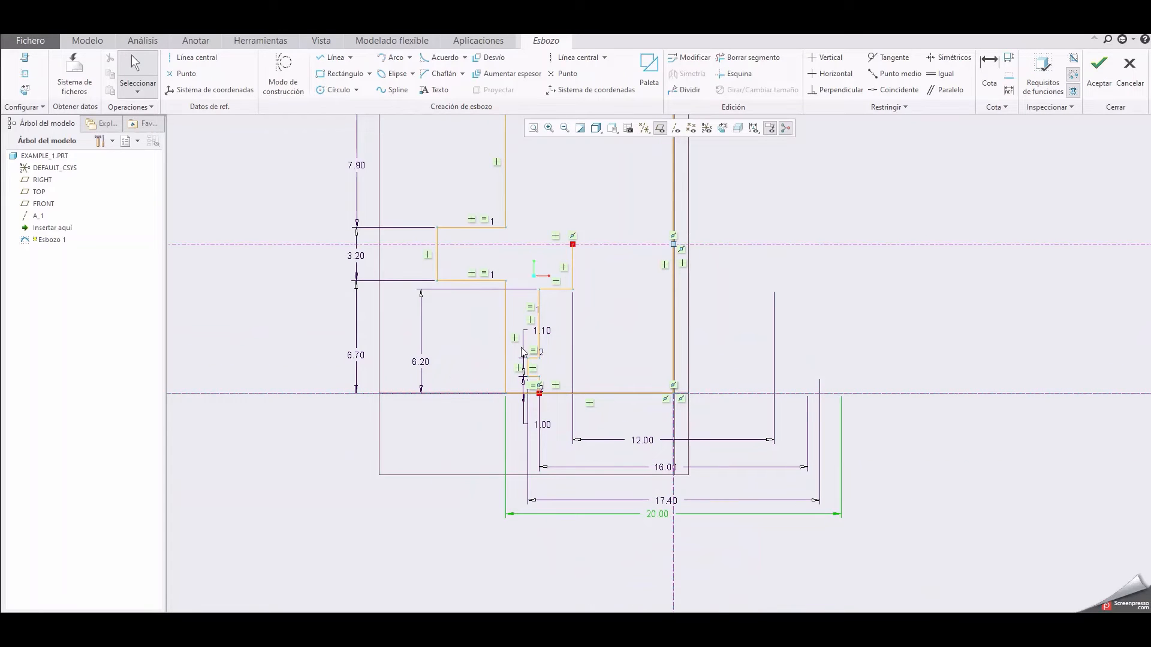
pyautogui.click(436, 255)
pyautogui.scroll(1, 423, 252)
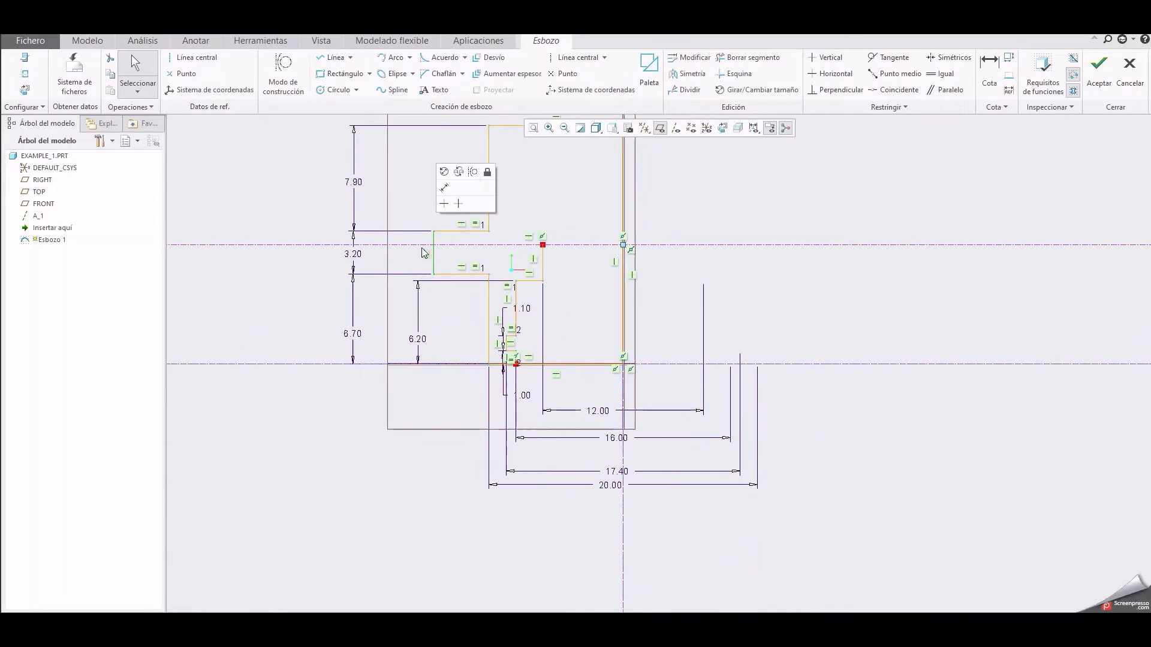
pyautogui.click(621, 523)
pyautogui.scroll(1, 584, 512)
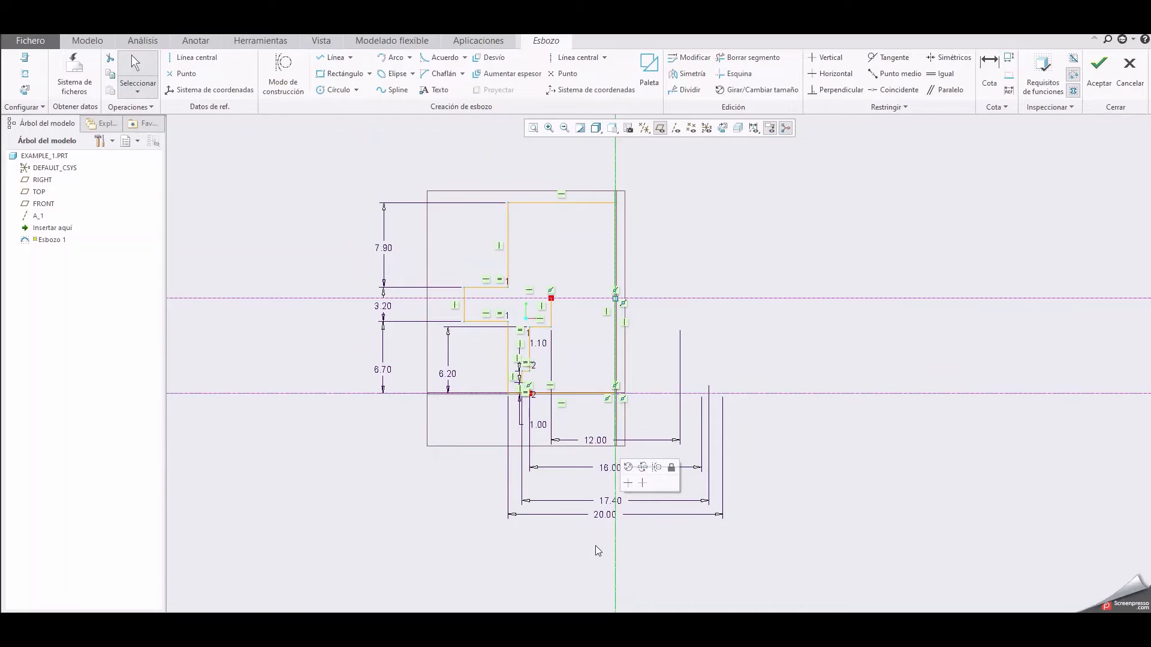
pyautogui.scroll(-3, 611, 546)
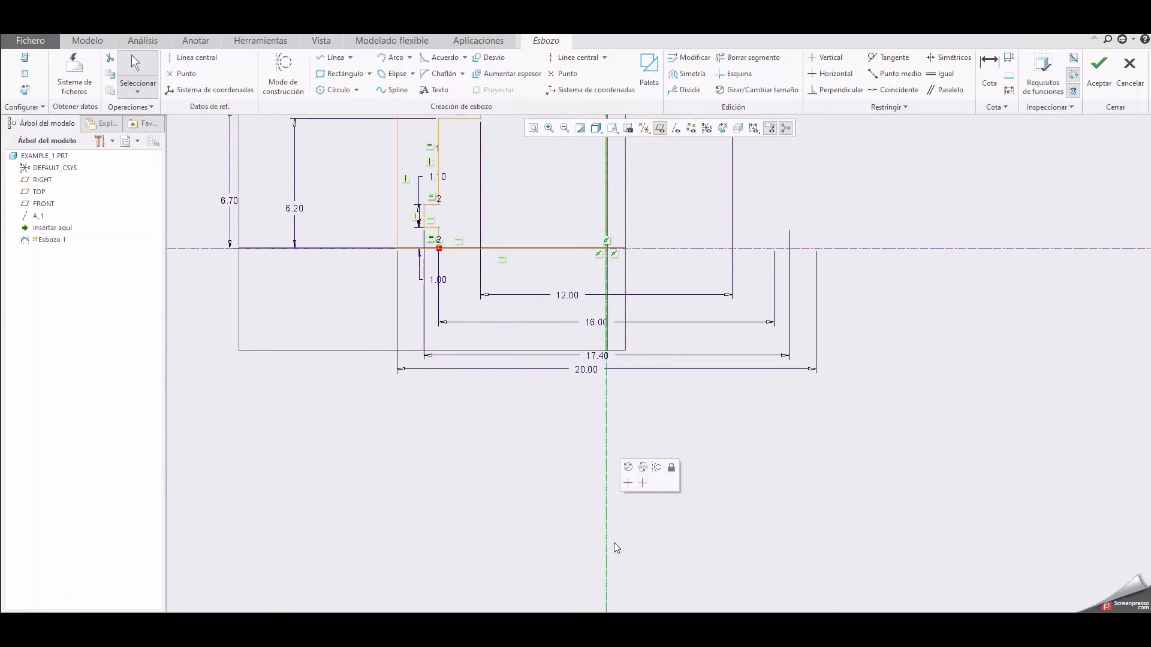
pyautogui.click(399, 213)
pyautogui.scroll(1, 555, 422)
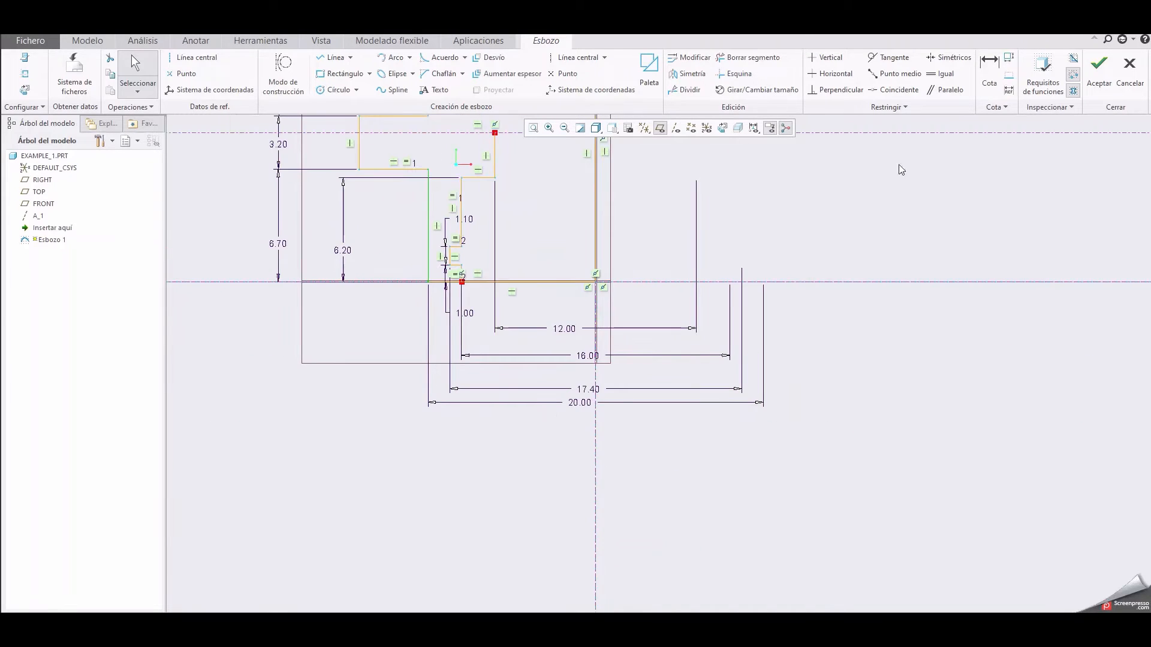
# Dimension the flange's outermost vertical line as a diameter about the vertical centerline, deleting the conflicting equal-lengths constraint
pyautogui.click(989, 67)
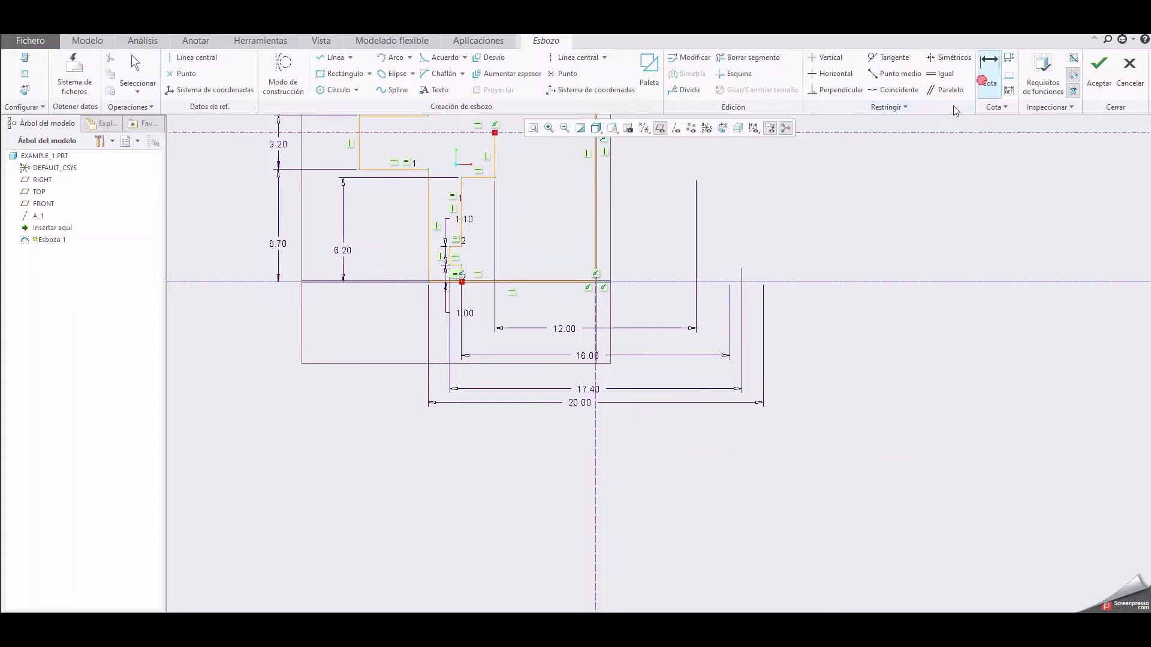
pyautogui.click(360, 150)
pyautogui.click(595, 429)
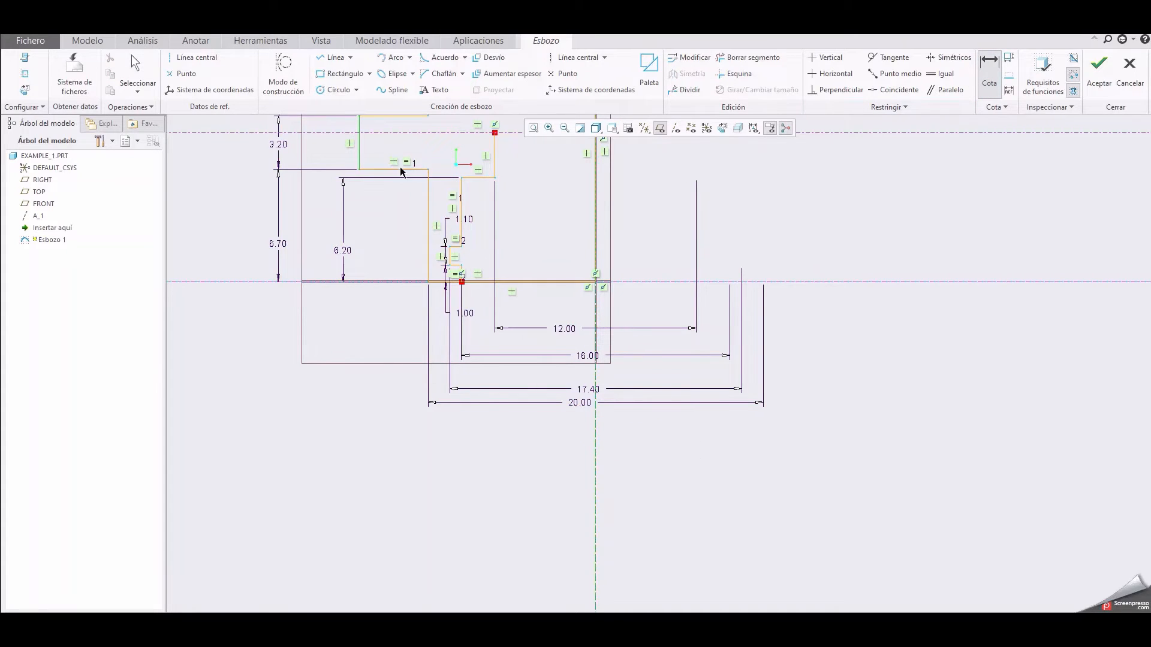
pyautogui.click(359, 151)
pyautogui.middleClick(588, 430)
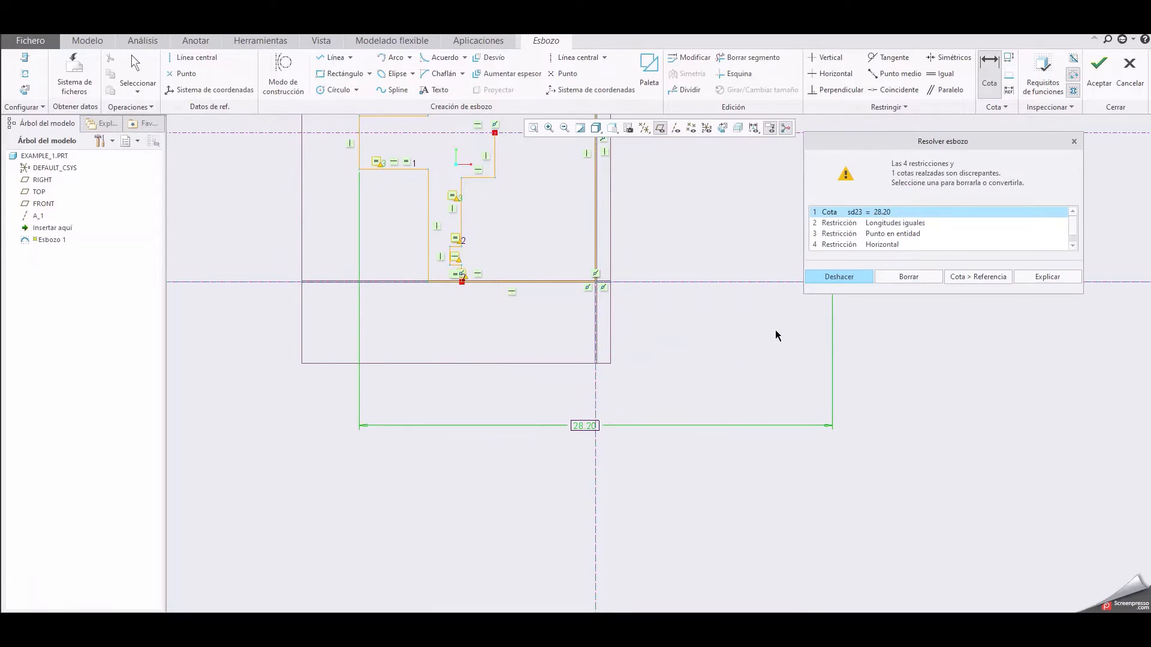
pyautogui.click(865, 223)
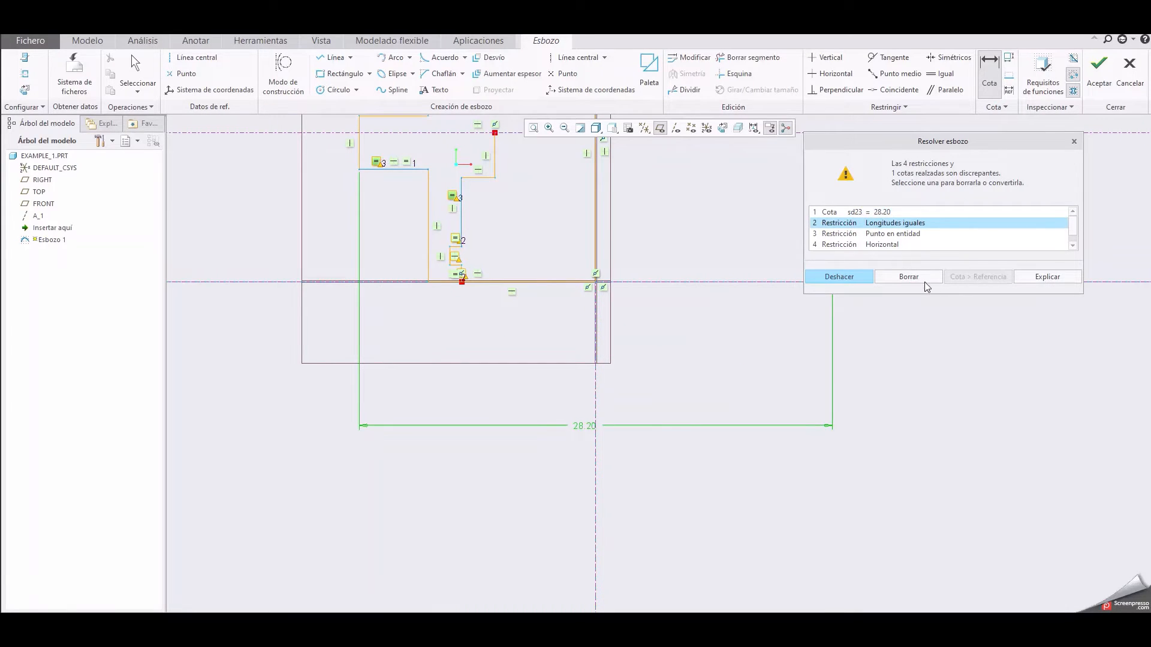
pyautogui.click(909, 277)
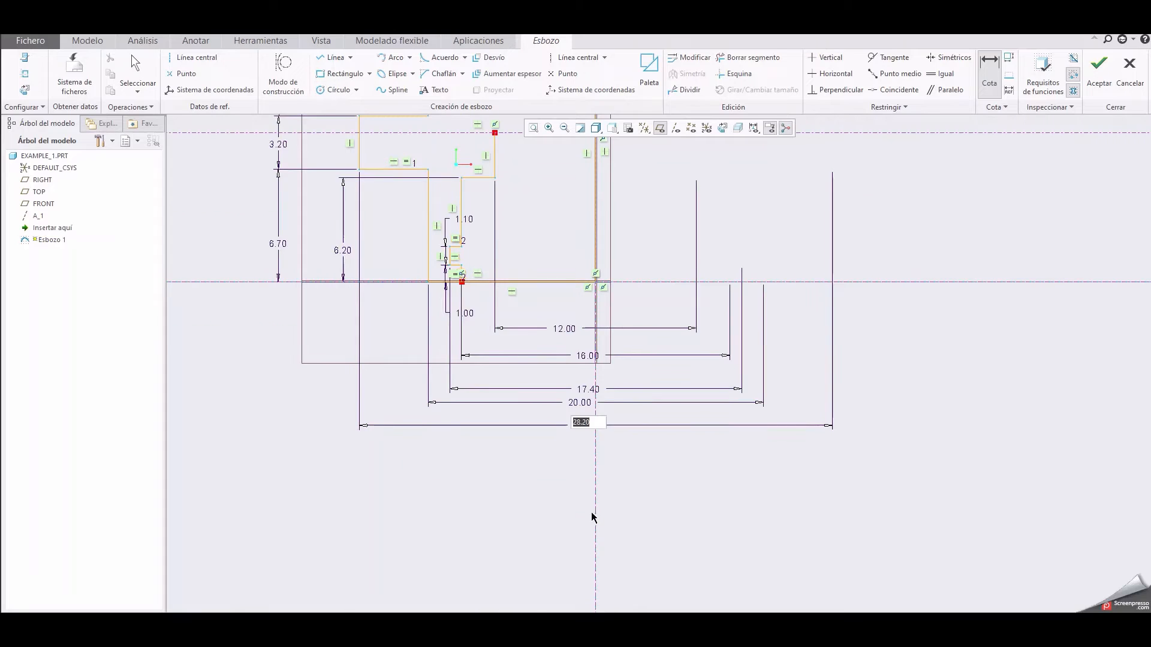
# Set the flange's outer diameter to 35 and move its dimension below the 20 diameter dimension
pyautogui.scroll(-1, 597, 489)
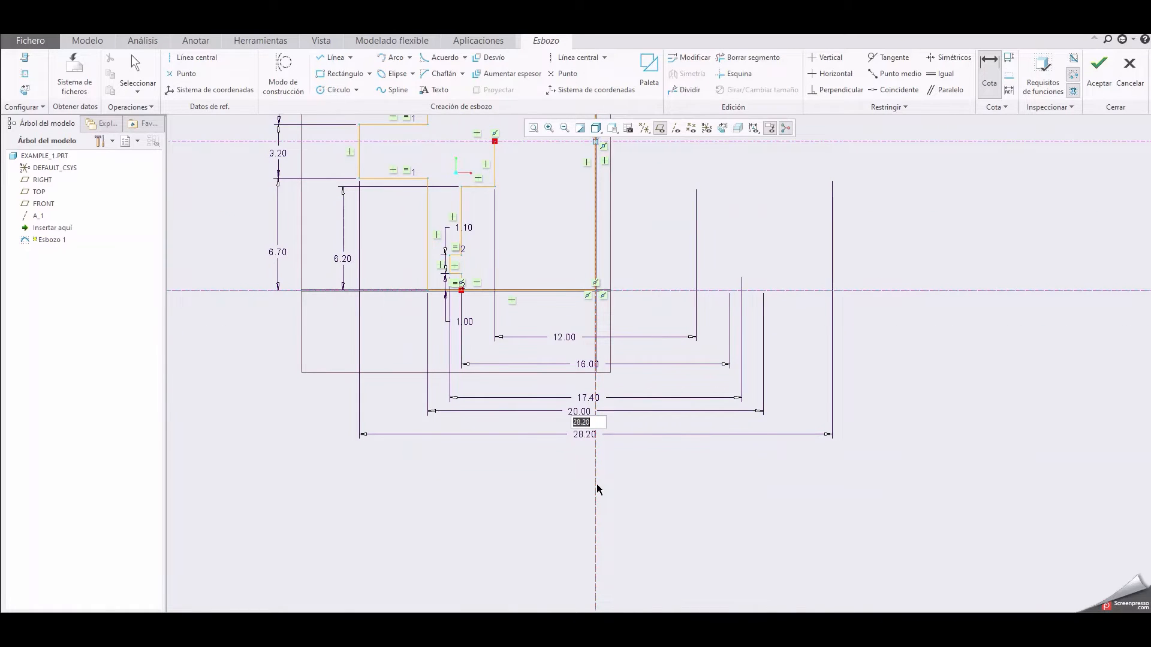
pyautogui.write('35')
pyautogui.press('Return')
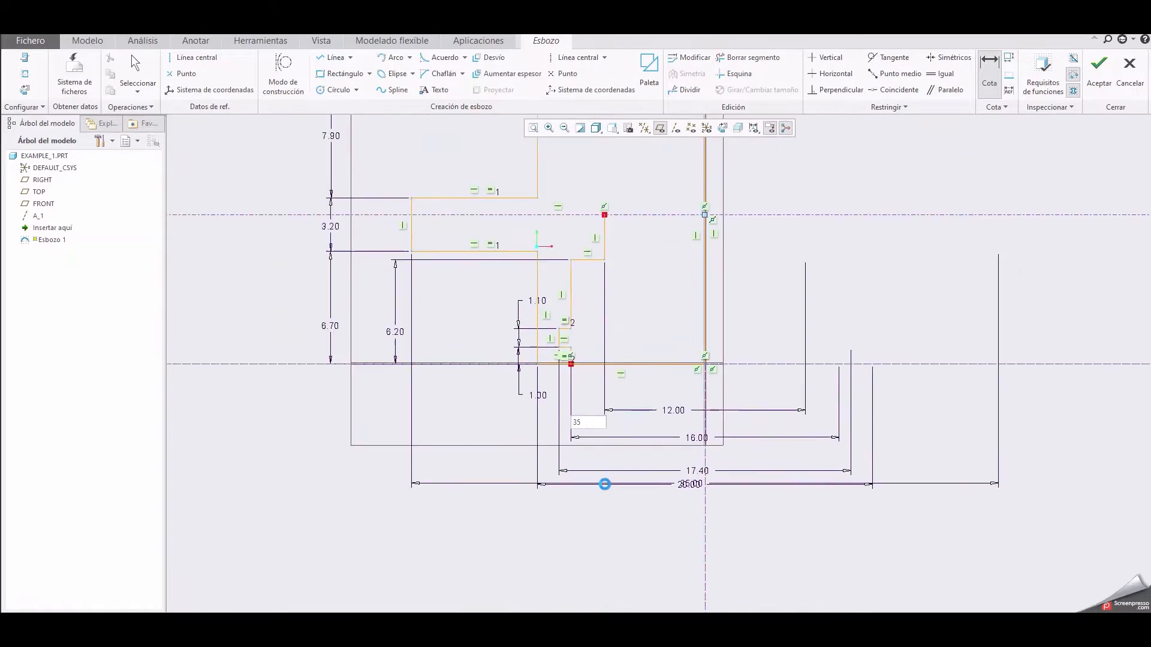
pyautogui.scroll(1, 362, 297)
pyautogui.middleClick(362, 298)
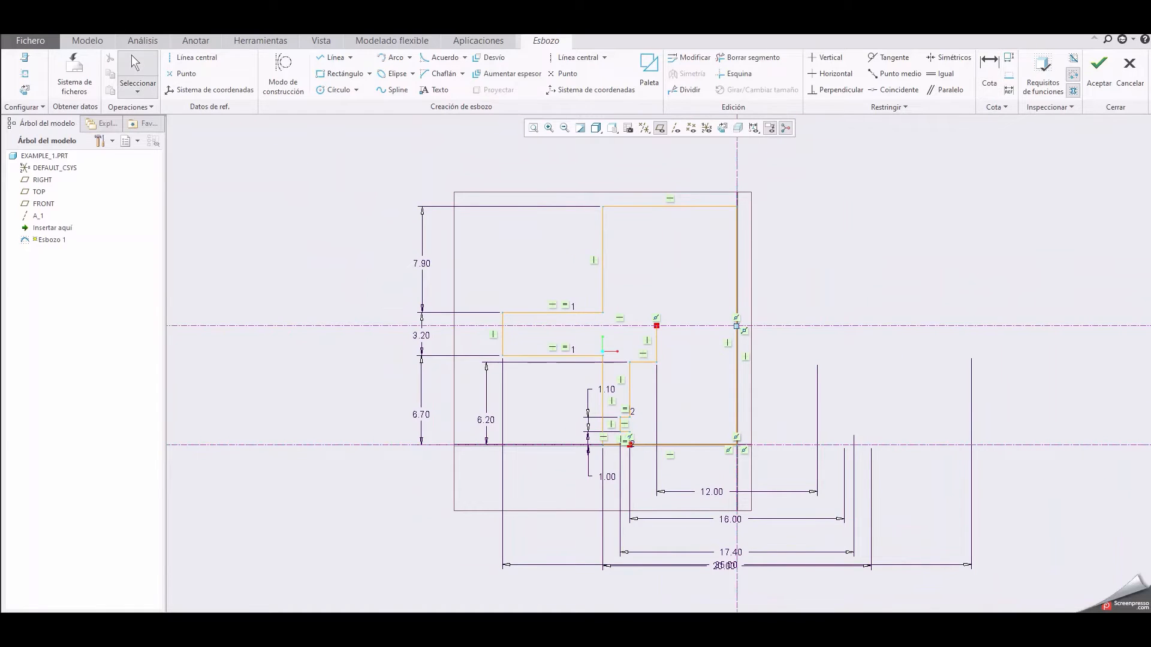
pyautogui.moveTo(729, 570); pyautogui.dragTo(729, 587)
pyautogui.scroll(-2, 779, 474)
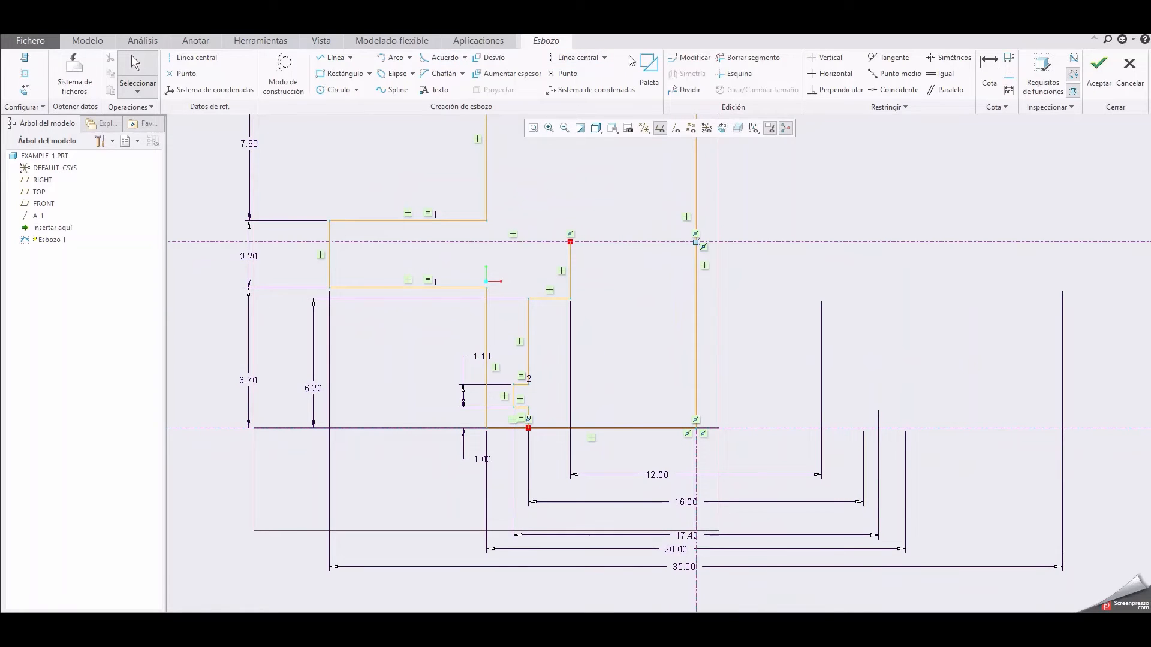
# Trim away the bottom line from the inner profile to the vertical centerline and the closing line lying on that centerline
pyautogui.click(749, 57)
pyautogui.moveTo(614, 404); pyautogui.dragTo(614, 451)
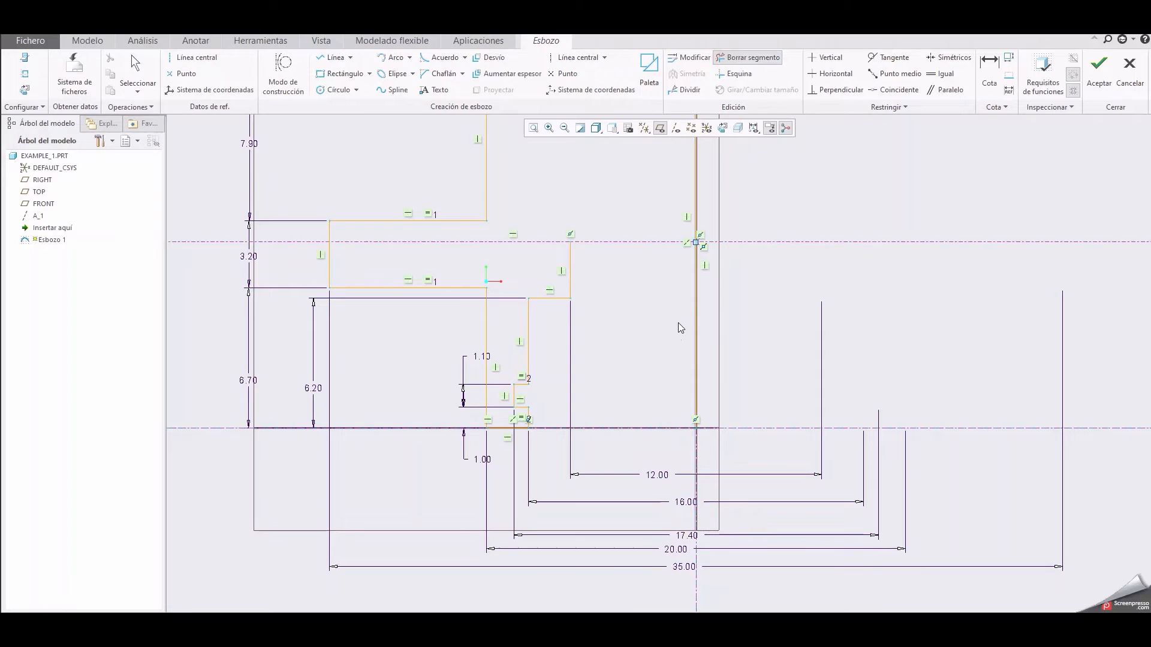
pyautogui.scroll(2, 672, 335)
pyautogui.moveTo(674, 334)
pyautogui.mouseDown()
pyautogui.moveTo(688, 333)
pyautogui.moveTo(681, 226)
pyautogui.moveTo(680, 252)
pyautogui.mouseUp()
pyautogui.scroll(1, 641, 287)
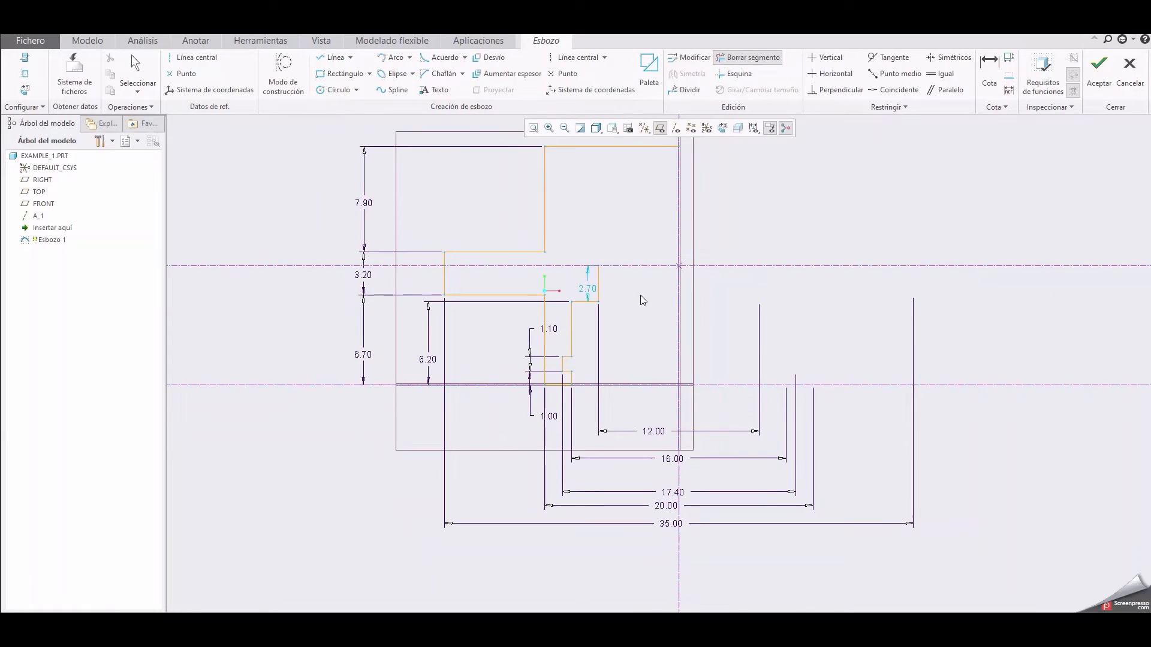
pyautogui.click(743, 58)
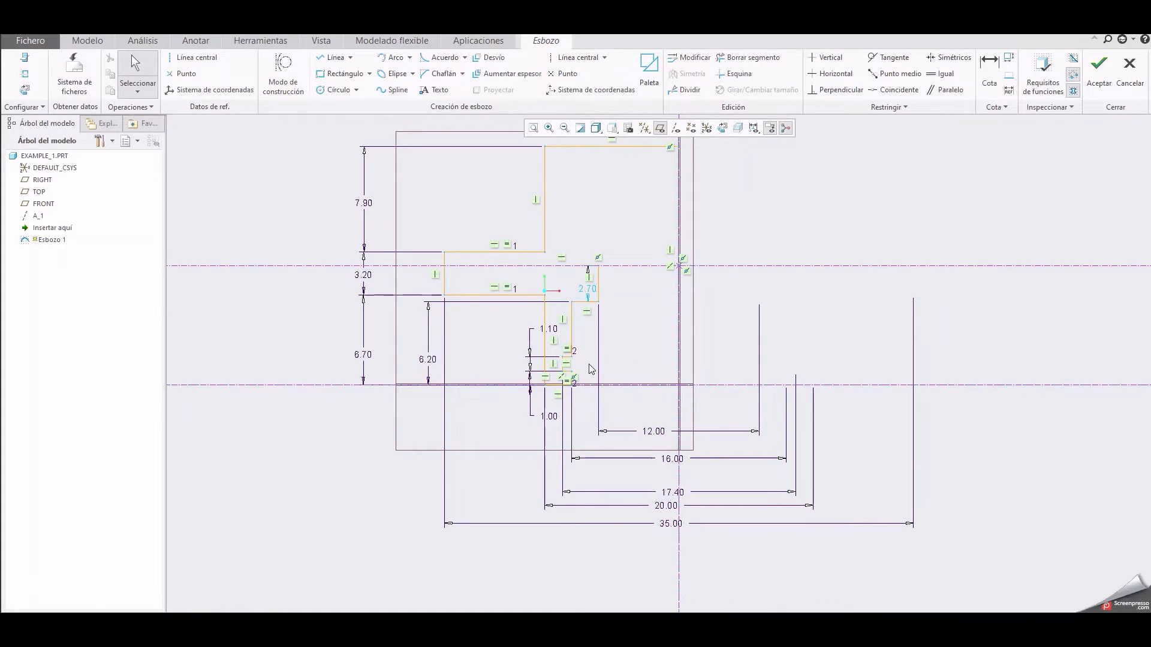
# Mirror the lower stepped inner profile with its groove about the upper horizontal centerline
pyautogui.scroll(3, 587, 474)
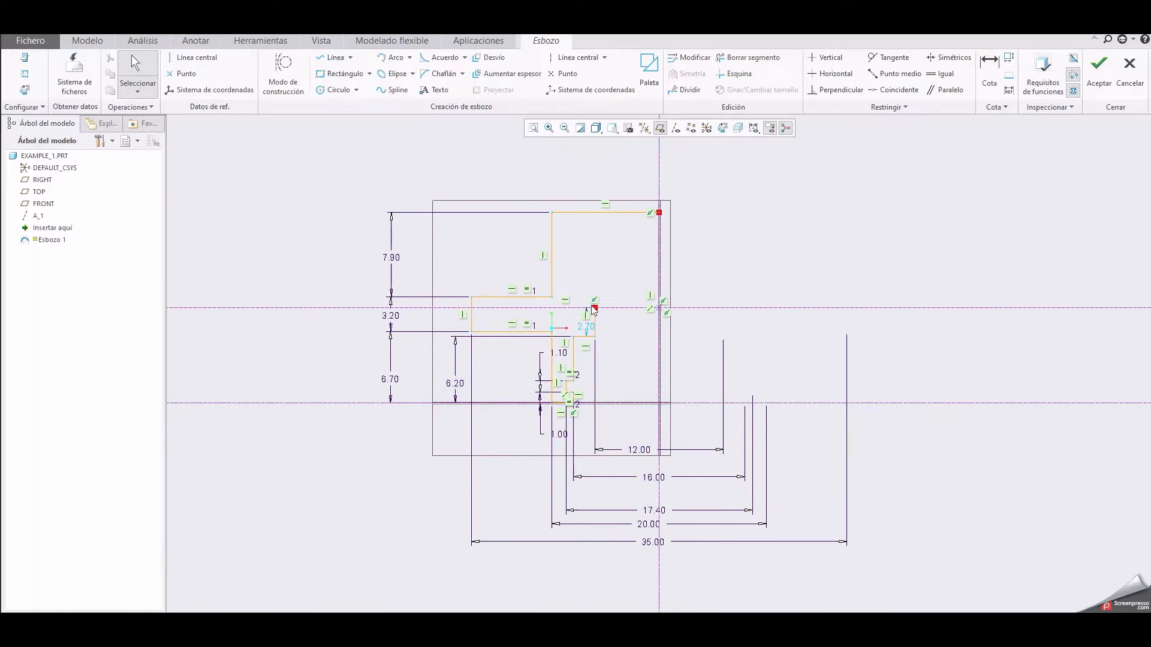
pyautogui.scroll(2, 561, 465)
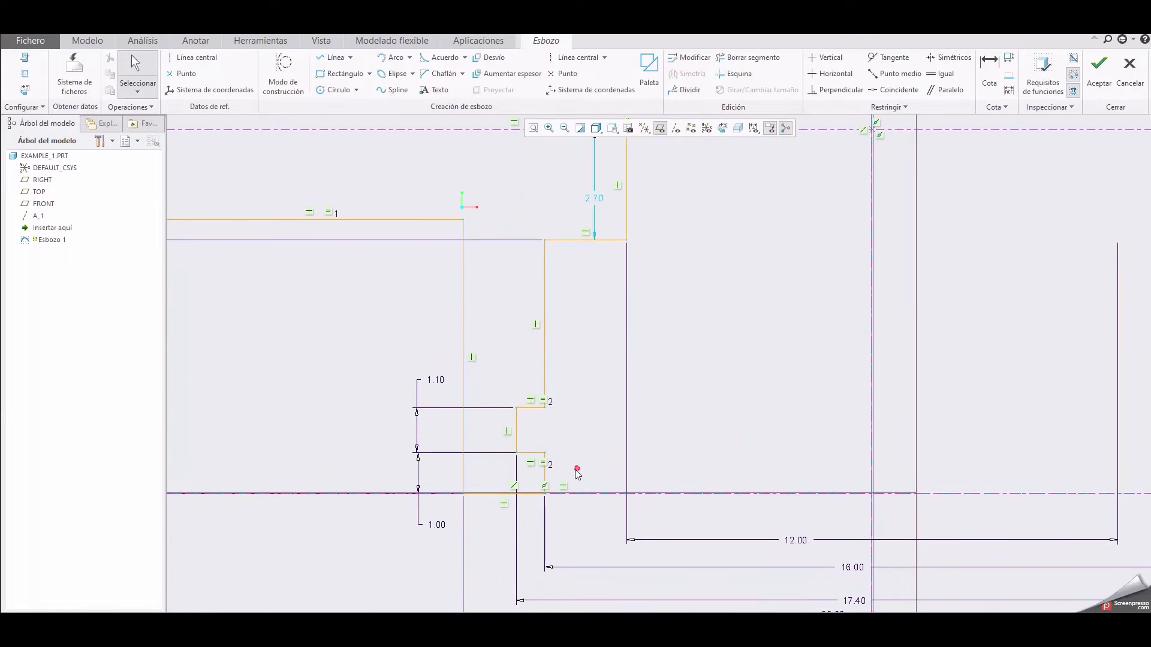
pyautogui.moveTo(577, 471); pyautogui.dragTo(508, 367)
pyautogui.scroll(-1, 606, 341)
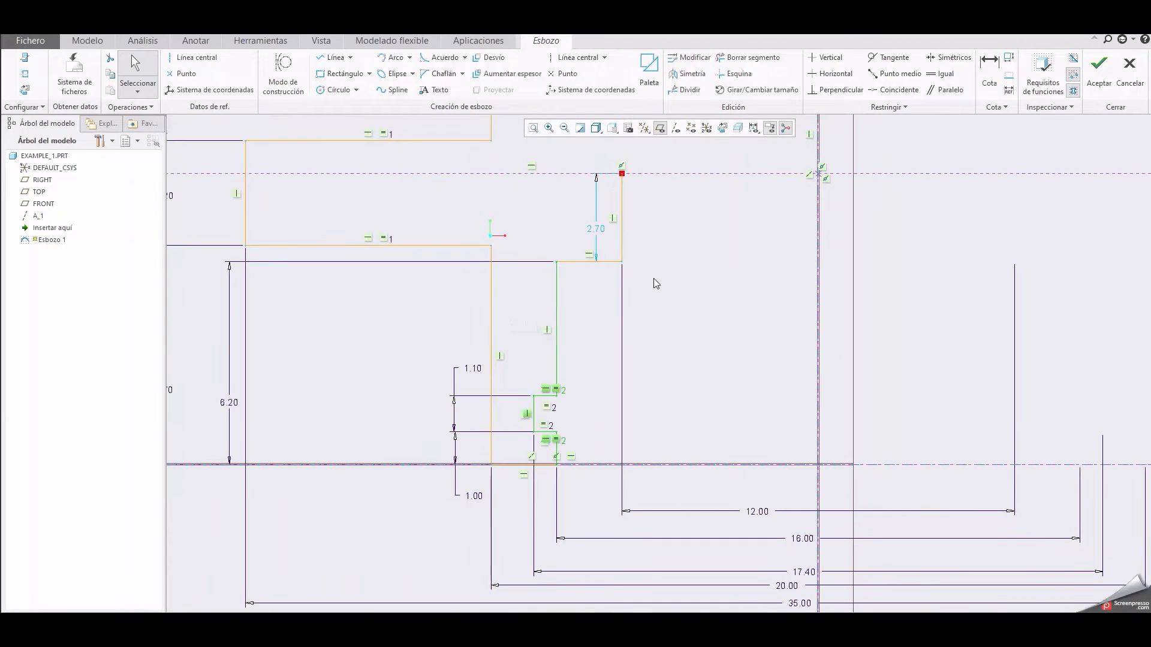
pyautogui.keyDown('ctrl'); pyautogui.moveTo(653, 290); pyautogui.dragTo(575, 234); pyautogui.keyUp('ctrl')
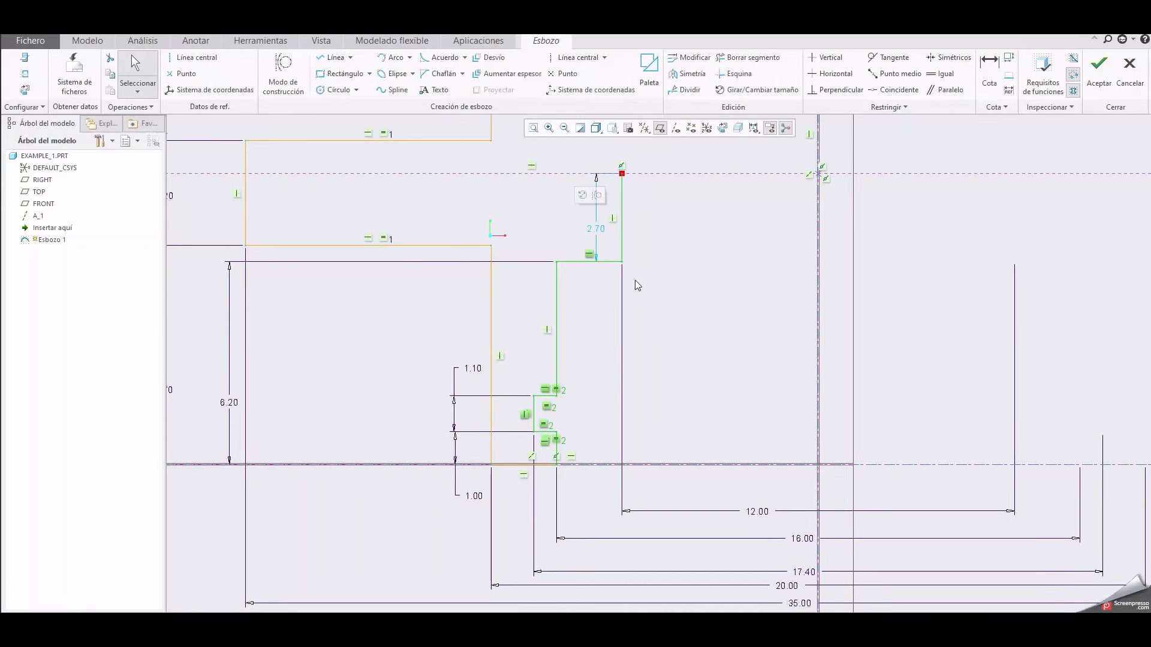
pyautogui.click(692, 75)
pyautogui.click(703, 173)
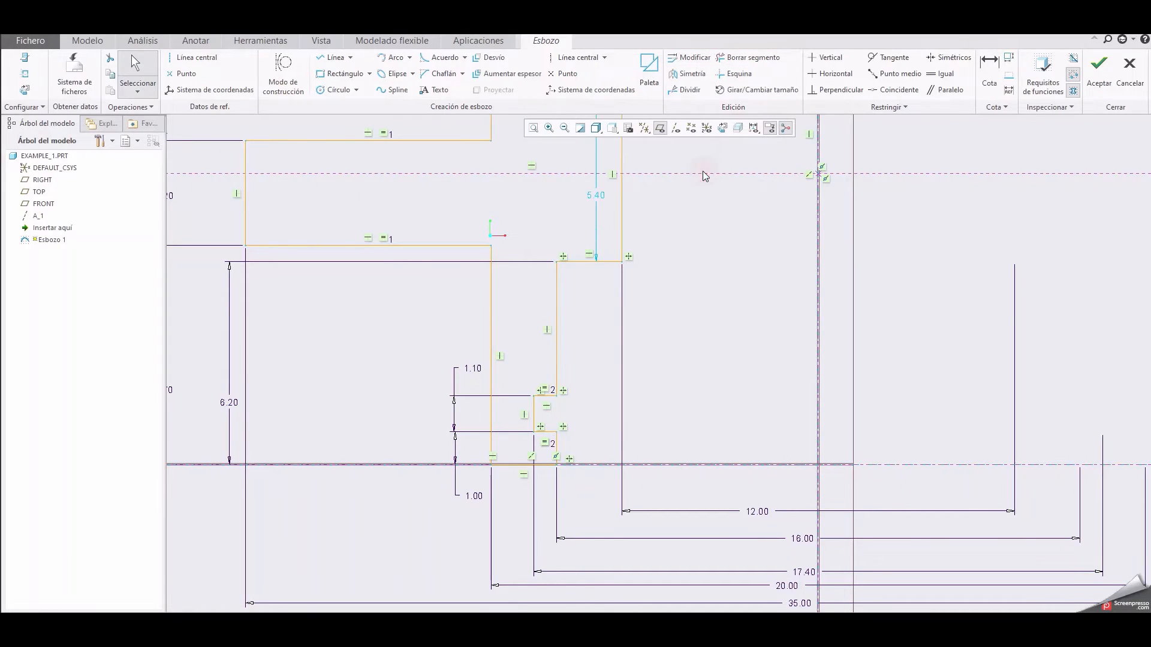
# Trim the top line between the mirrored inner profile and the vertical centerline so the section forms a closed loop
pyautogui.scroll(-5, 623, 242)
pyautogui.scroll(2, 646, 156)
pyautogui.scroll(-2, 588, 217)
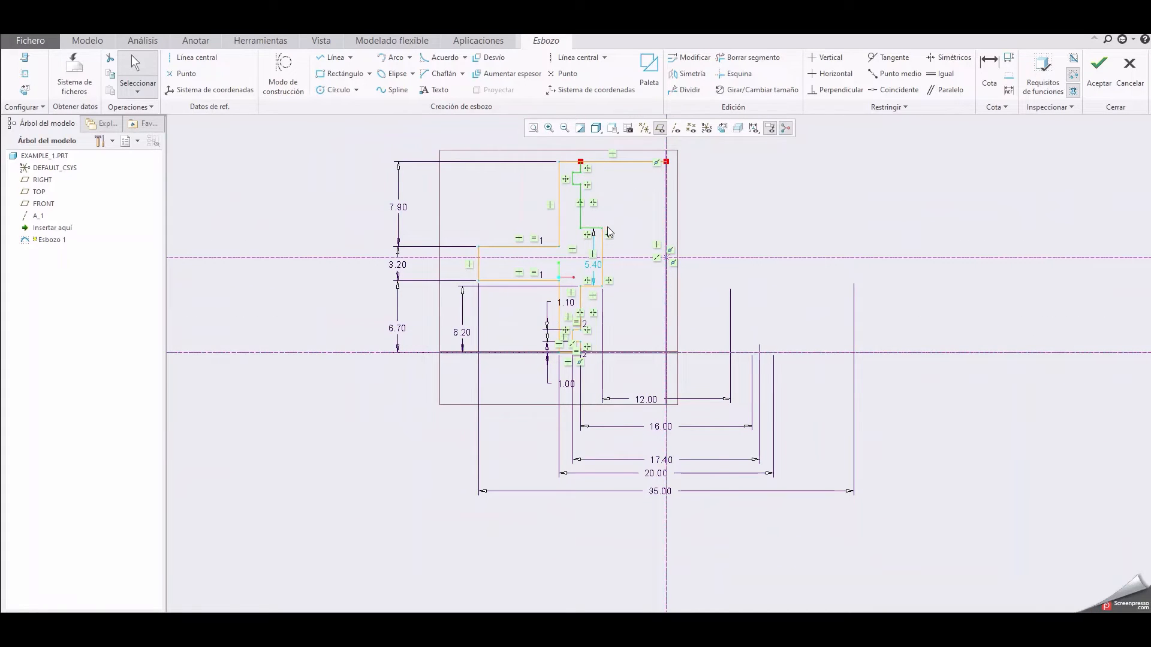
pyautogui.scroll(-3, 609, 321)
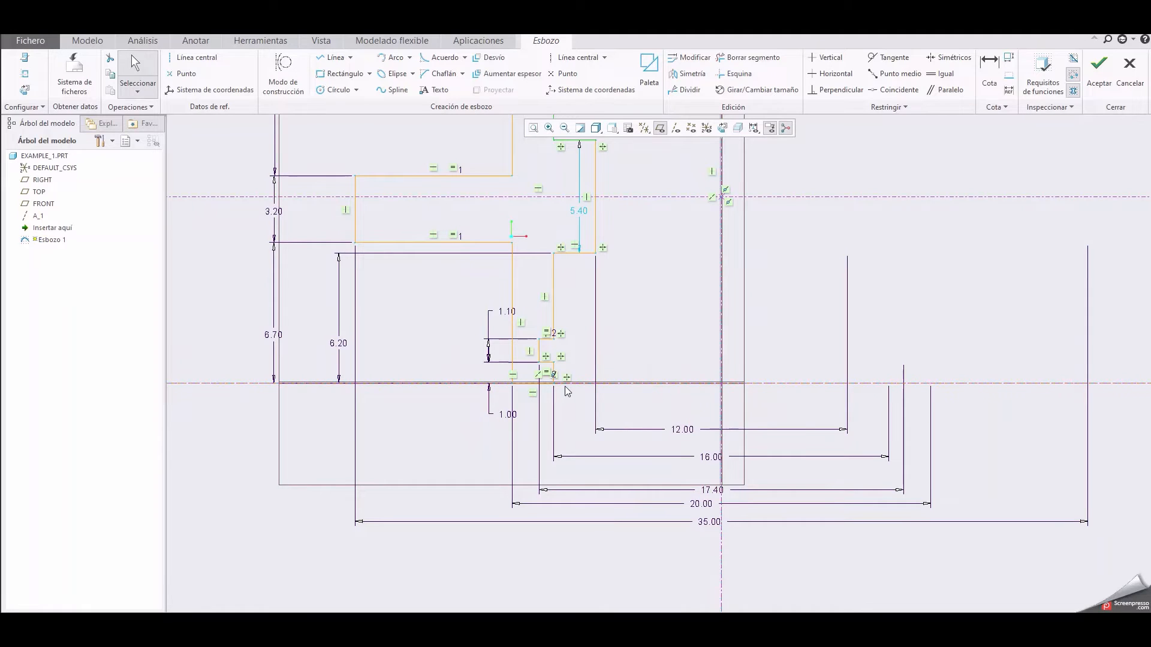
pyautogui.scroll(2, 567, 392)
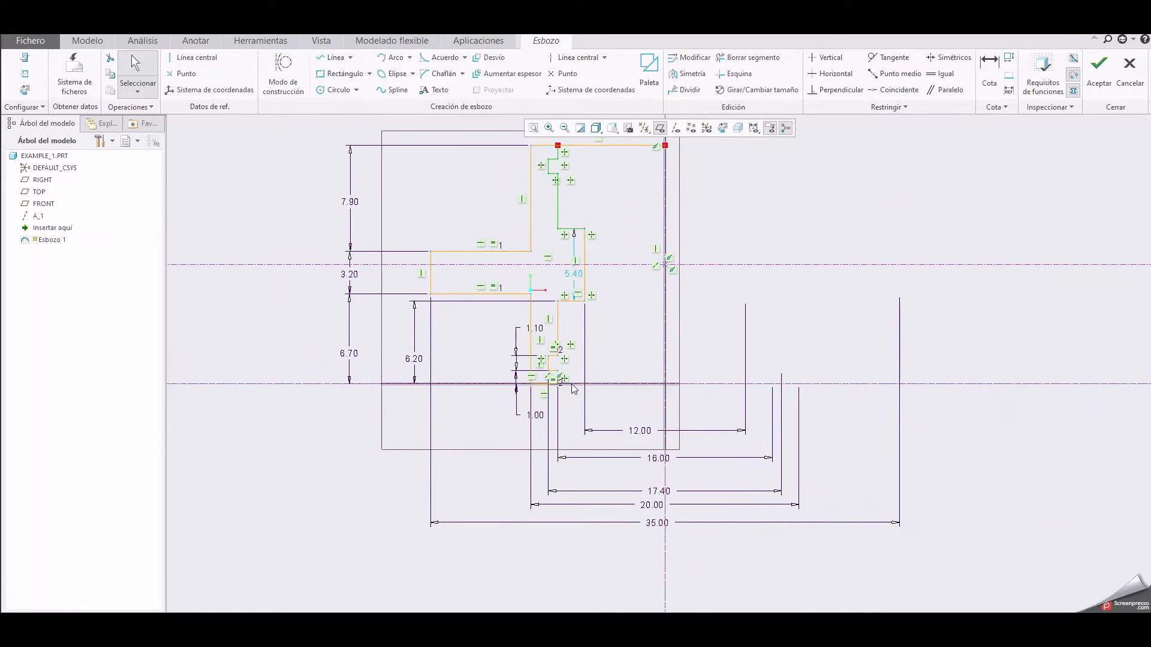
pyautogui.scroll(2, 575, 381)
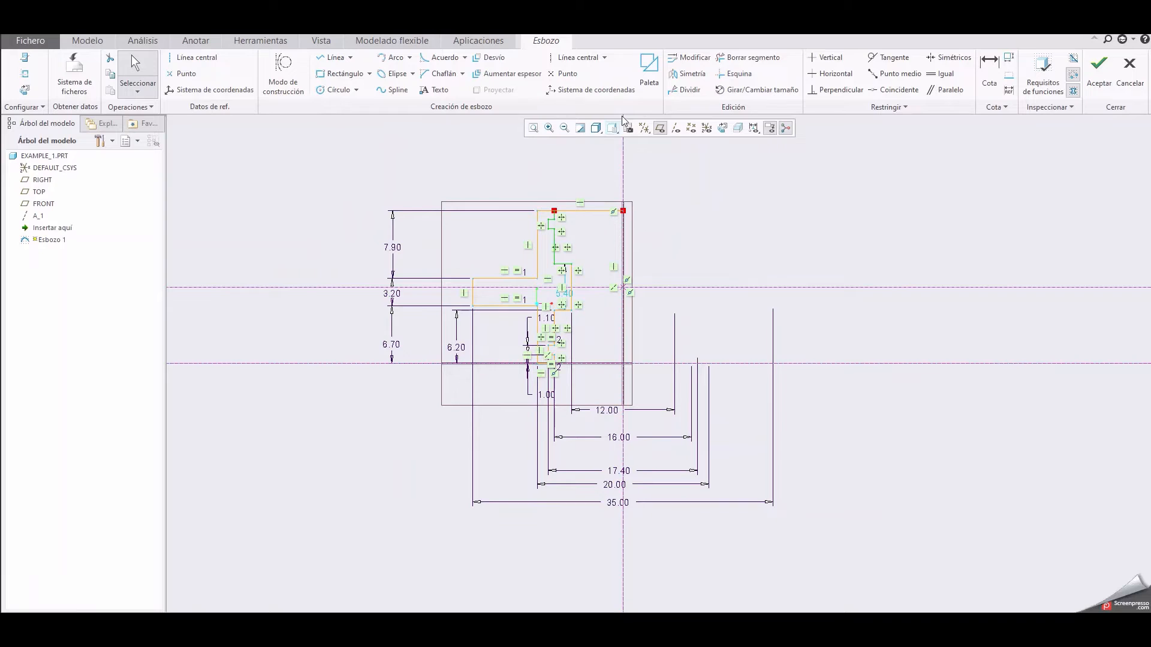
pyautogui.click(748, 57)
pyautogui.moveTo(596, 195); pyautogui.dragTo(597, 223)
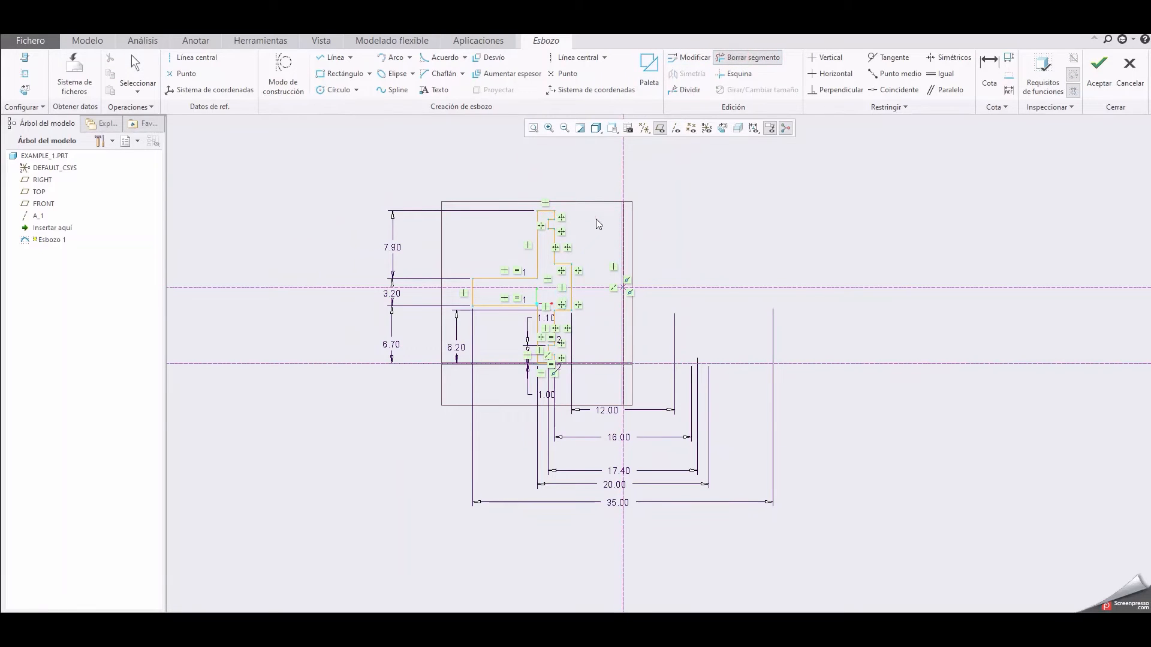
pyautogui.scroll(2, 577, 223)
pyautogui.middleClick(674, 226)
# Check the closed, shaded section and accept the sketch
pyautogui.scroll(-2, 667, 229)
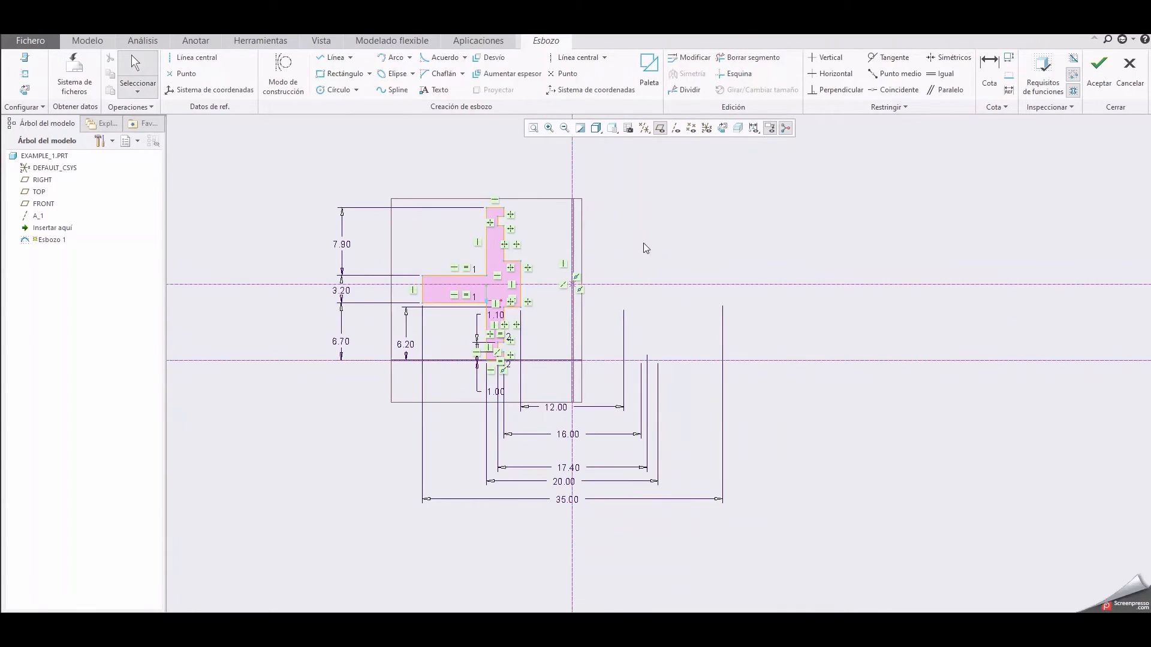
pyautogui.scroll(-2, 510, 310)
pyautogui.scroll(2, 470, 331)
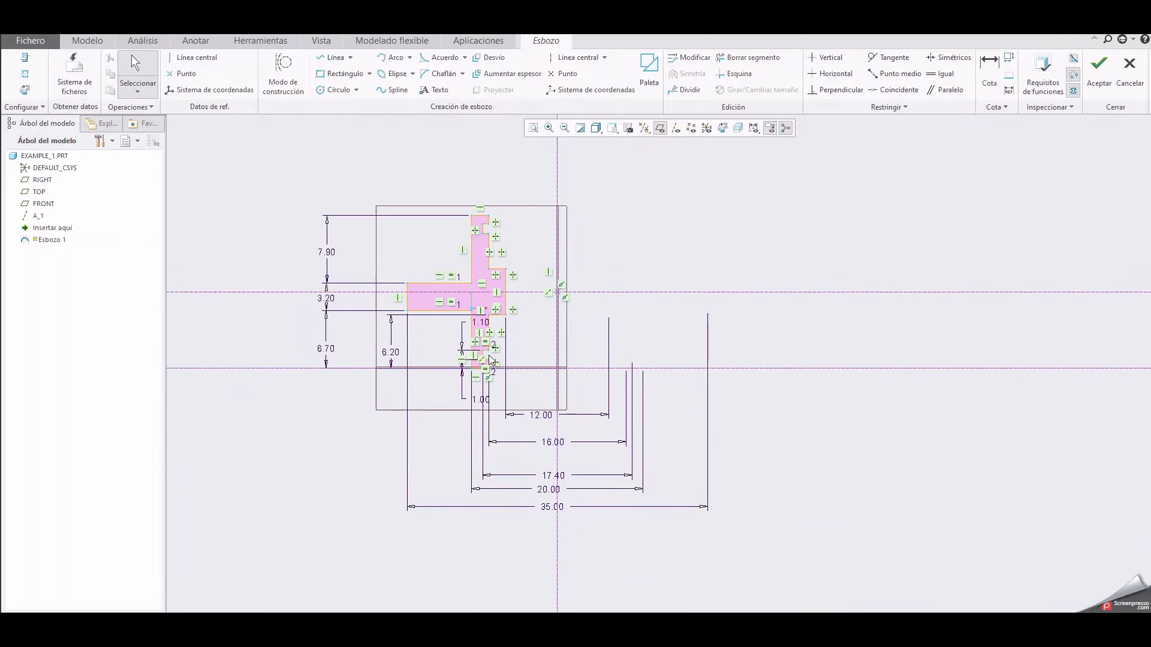
pyautogui.click(1098, 73)
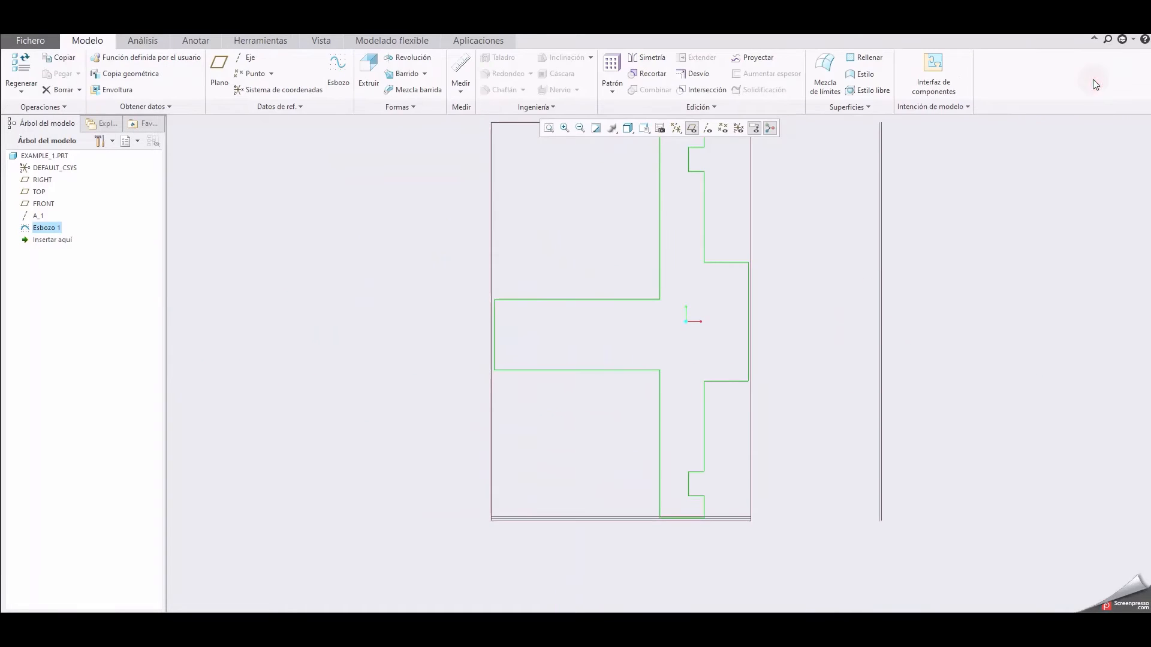
# Revolve the profile sketch 360° about its internal centerline
pyautogui.scroll(2, 556, 265)
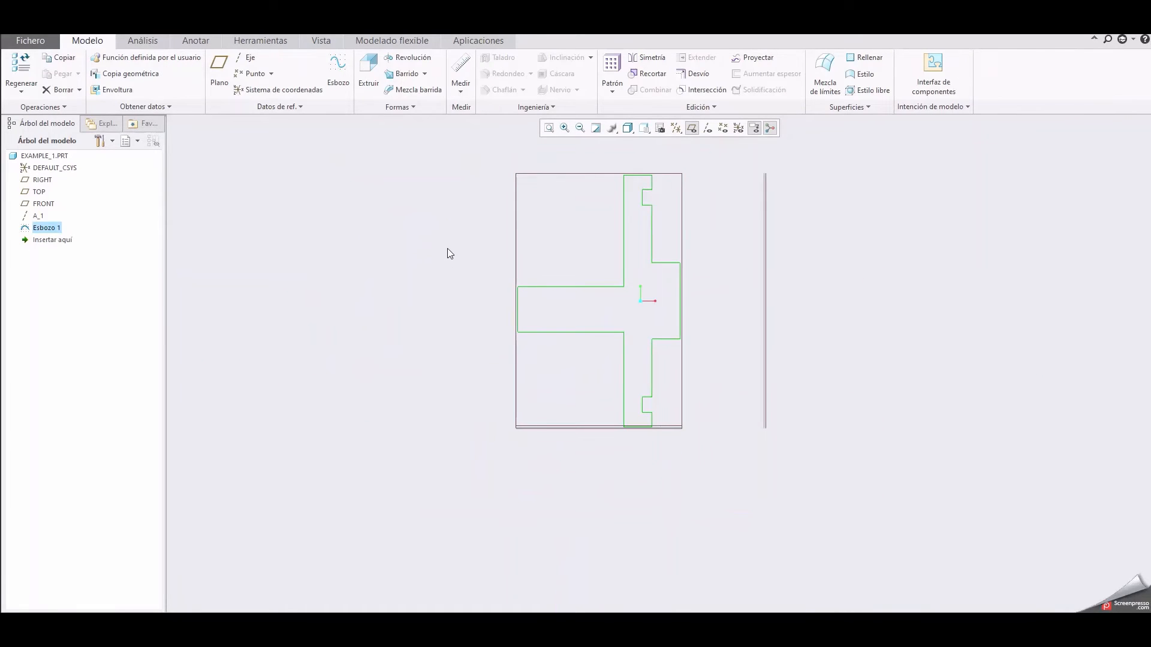
pyautogui.moveTo(447, 248)
pyautogui.mouseDown(button='middle')
pyautogui.moveTo(434, 254)
pyautogui.moveTo(450, 264)
pyautogui.moveTo(310, 247)
pyautogui.mouseUp(button='middle')
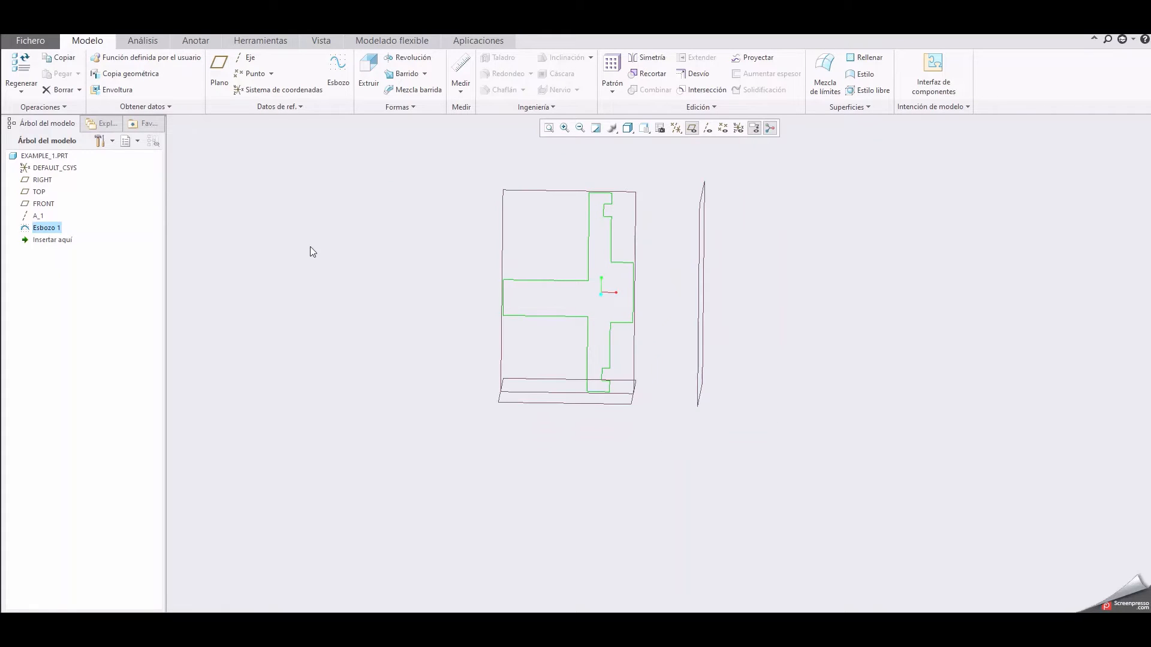
pyautogui.click(398, 325)
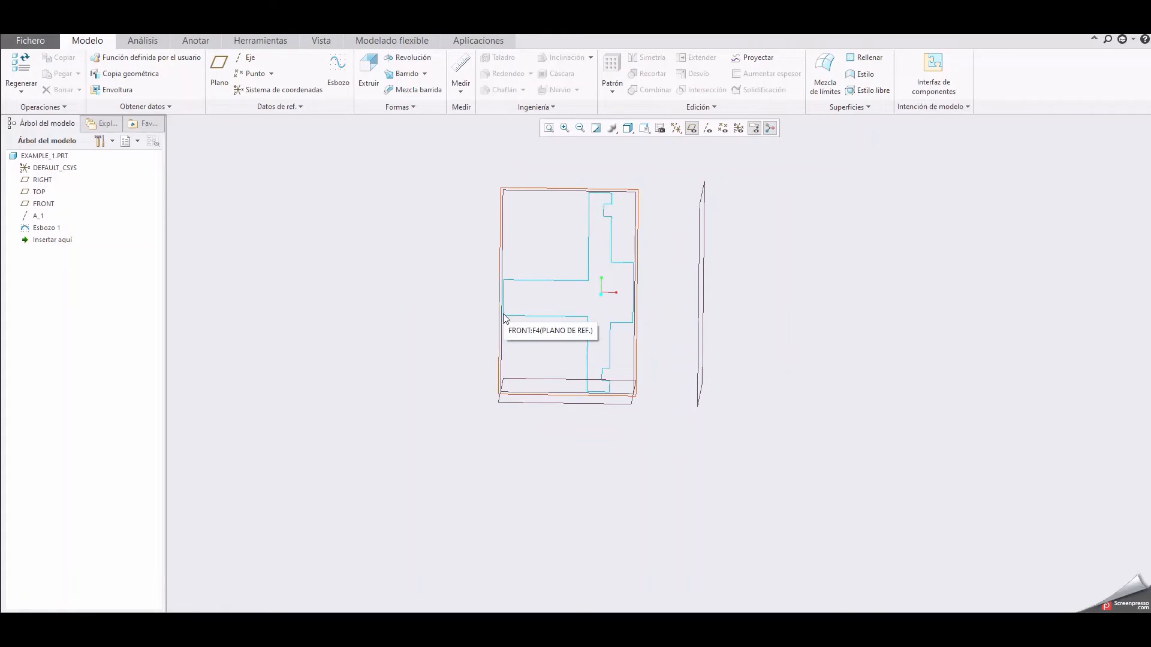
pyautogui.moveTo(502, 314); pyautogui.dragTo(508, 305, button='middle')
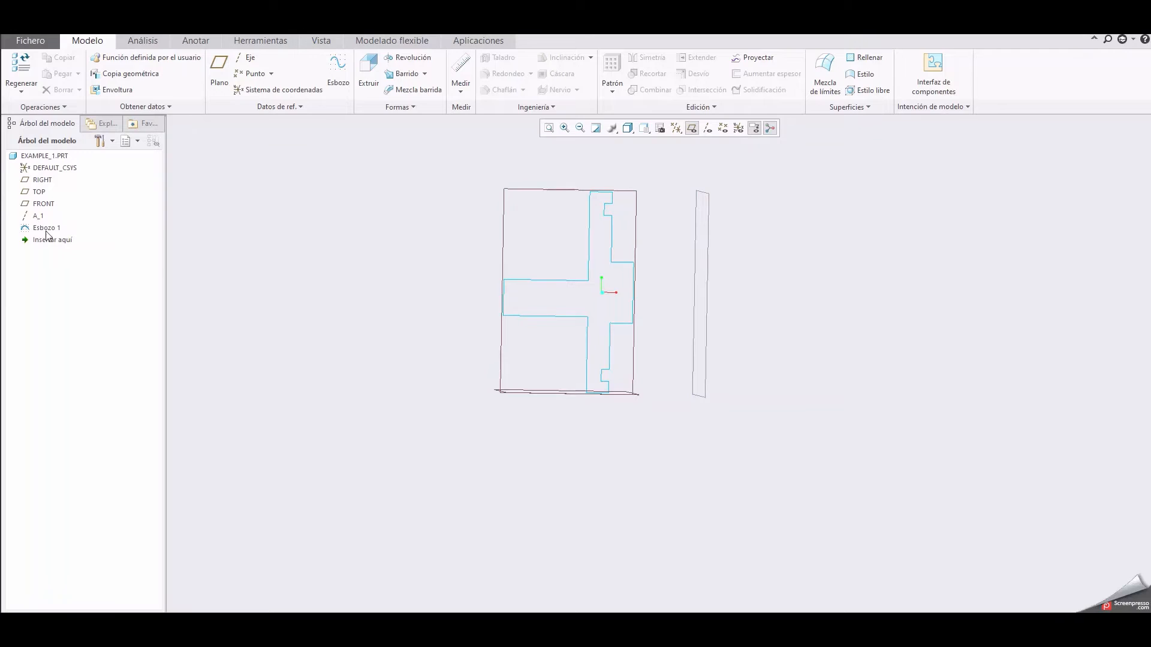
pyautogui.click(47, 228)
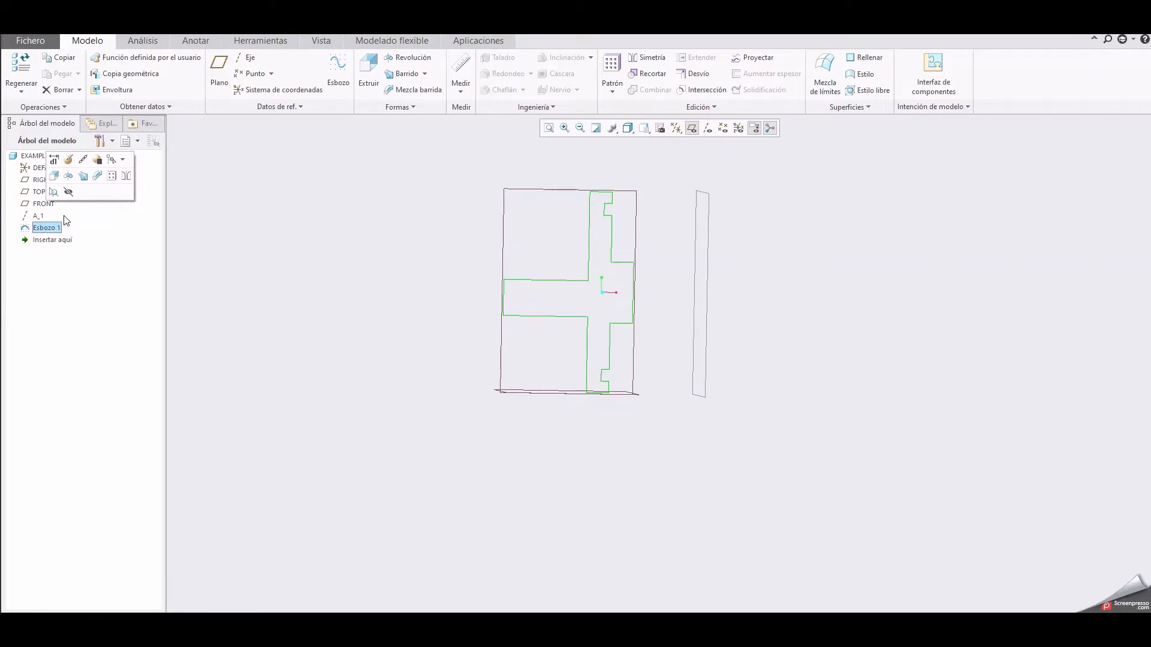
pyautogui.click(69, 176)
pyautogui.scroll(2, 355, 238)
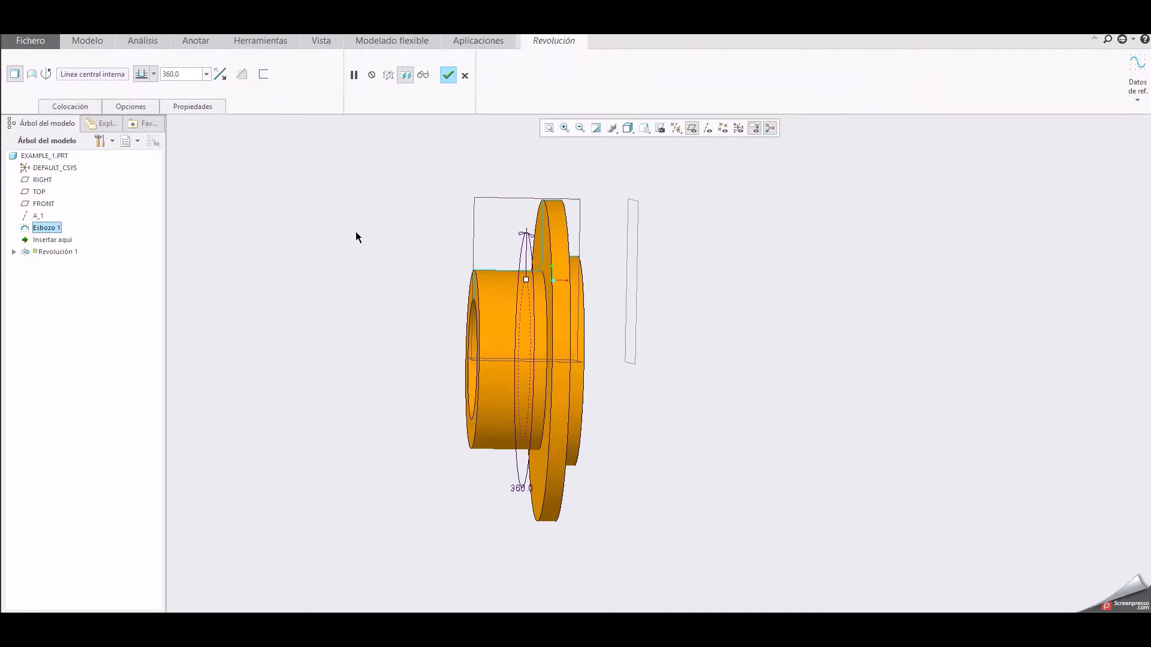
pyautogui.moveTo(408, 249); pyautogui.dragTo(404, 326, button='middle')
pyautogui.hotkey('ctrl', 'd')
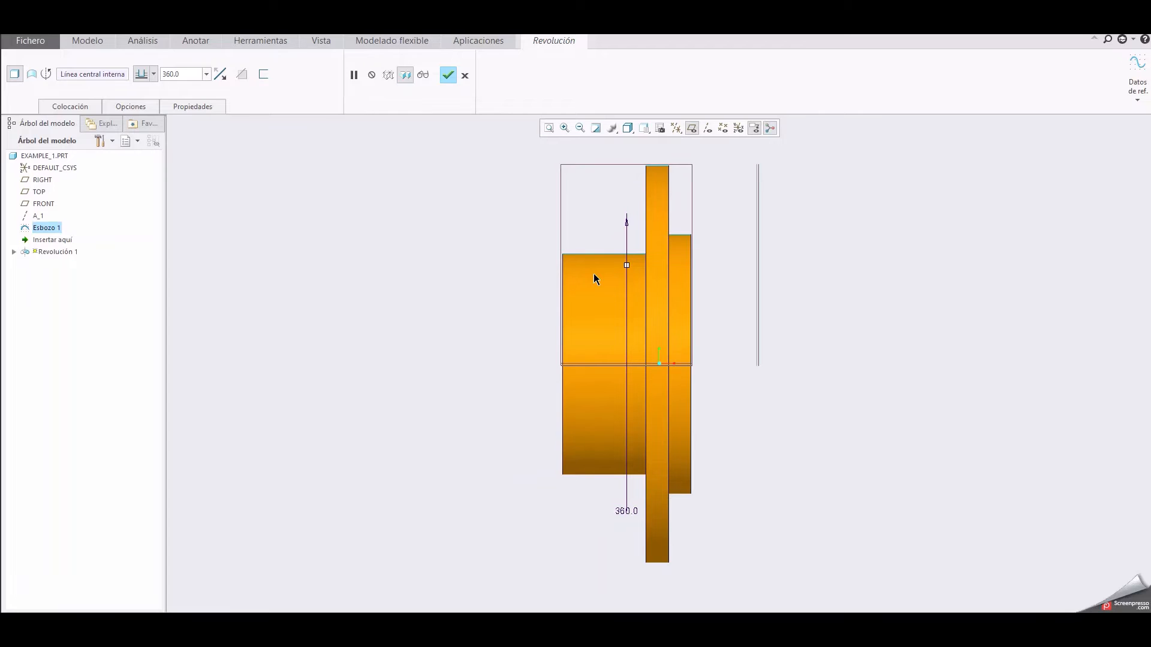
pyautogui.click(448, 76)
# Inspect the revolved solid, open its section sketch for review and leave it without saving changes
pyautogui.click(475, 302)
pyautogui.moveTo(506, 329); pyautogui.dragTo(462, 251, button='middle')
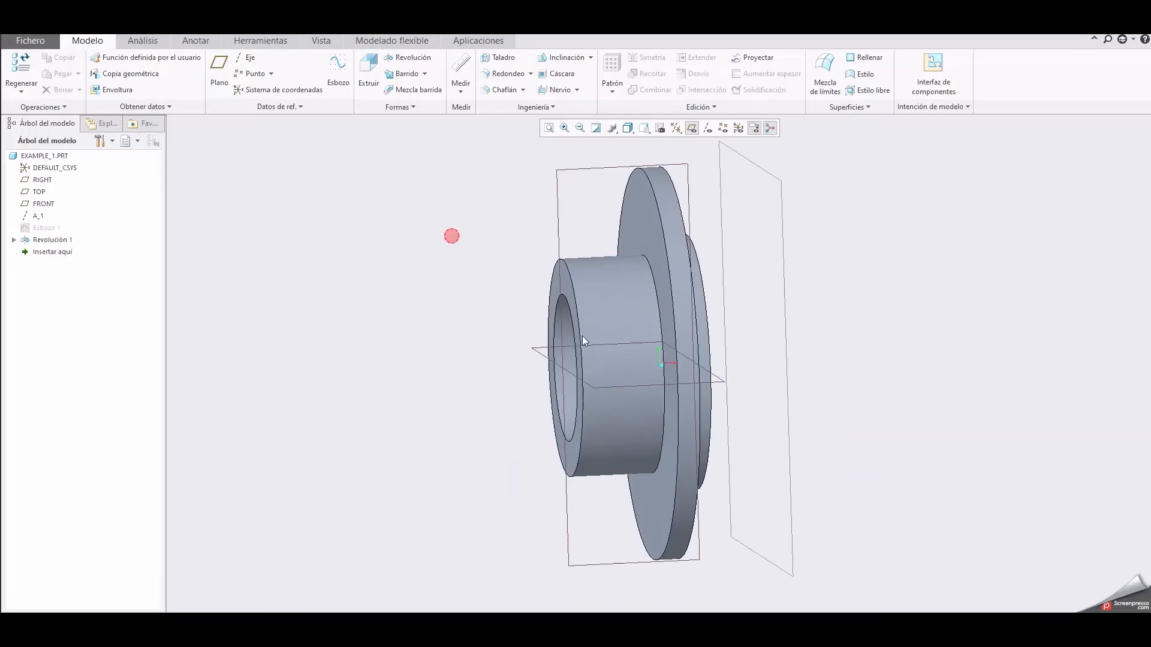
pyautogui.moveTo(583, 340); pyautogui.dragTo(624, 346, button='middle')
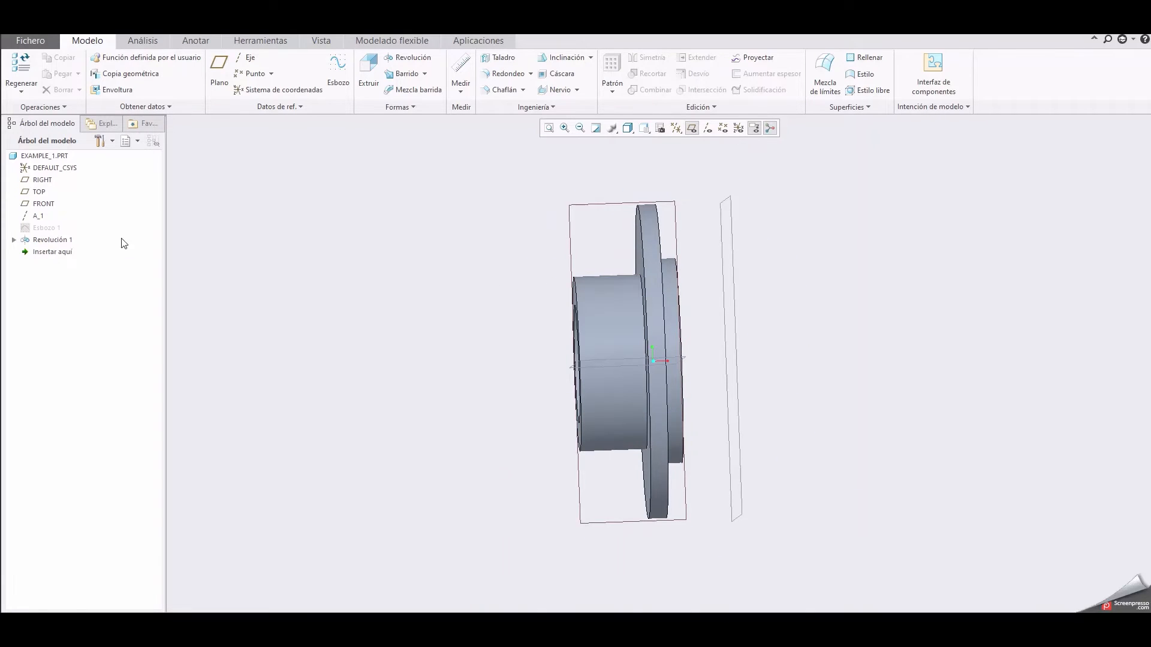
pyautogui.click(14, 240)
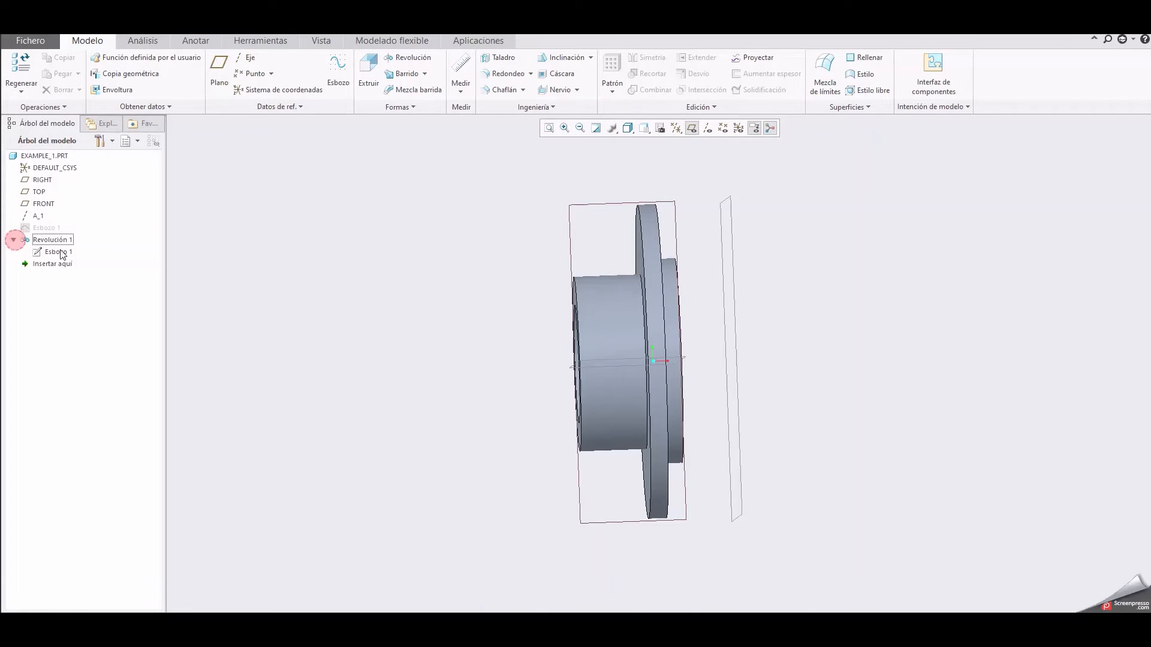
pyautogui.click(58, 252)
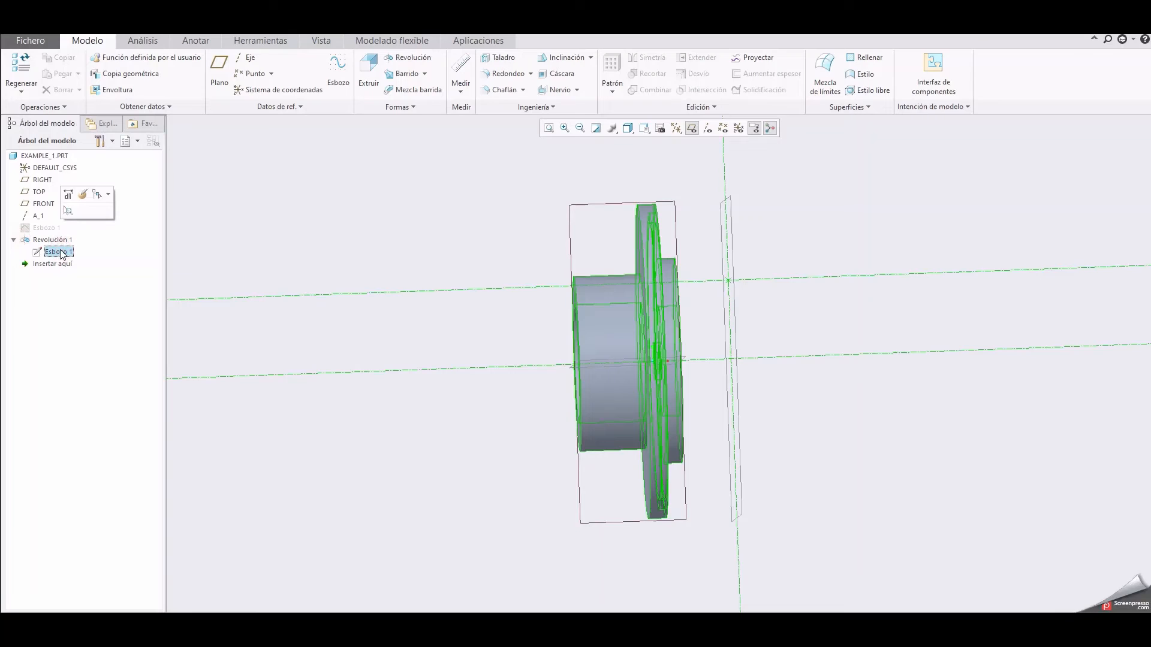
pyautogui.click(82, 194)
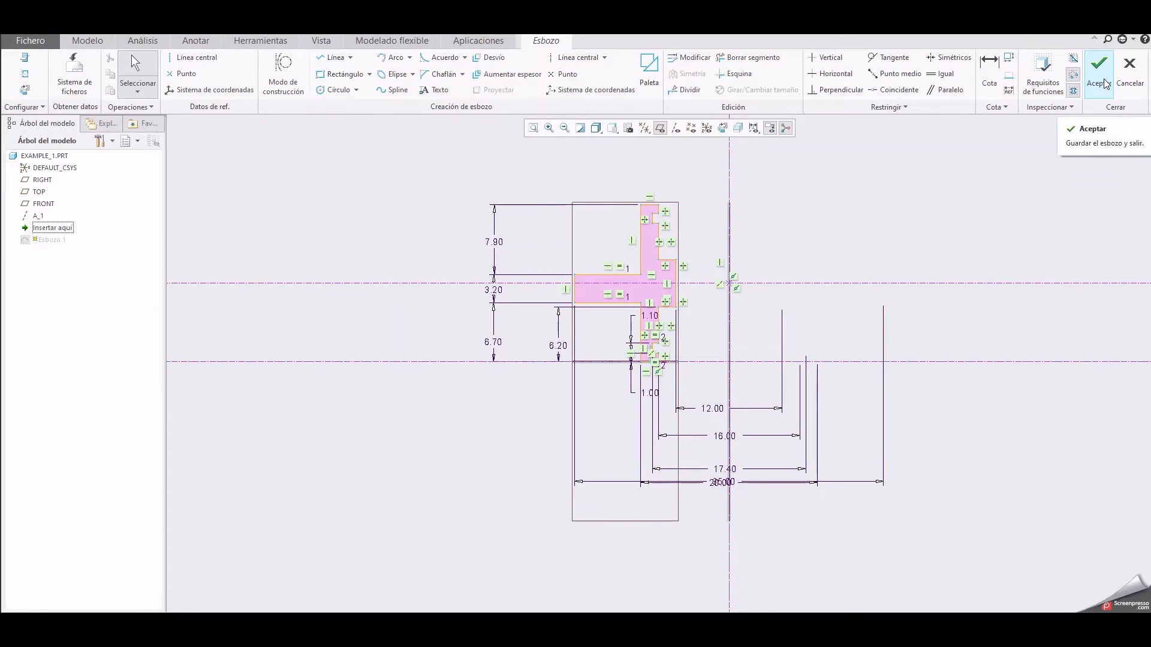
pyautogui.click(1135, 78)
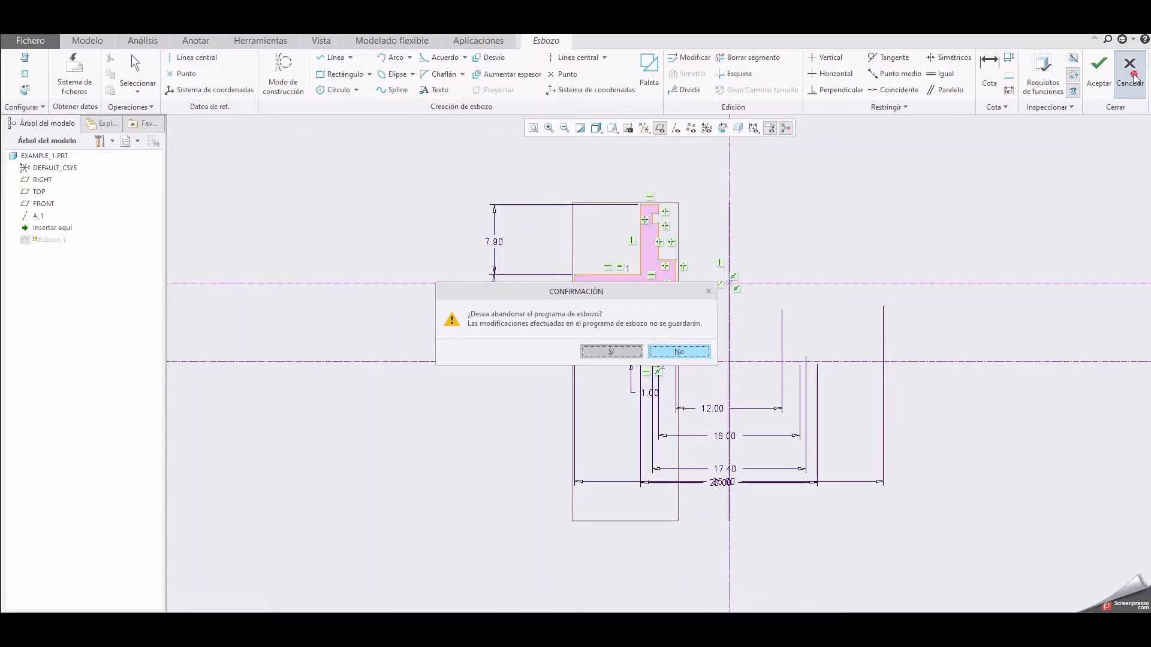
pyautogui.click(617, 355)
# Delete the revolve feature while keeping the profile sketch
pyautogui.click(53, 240)
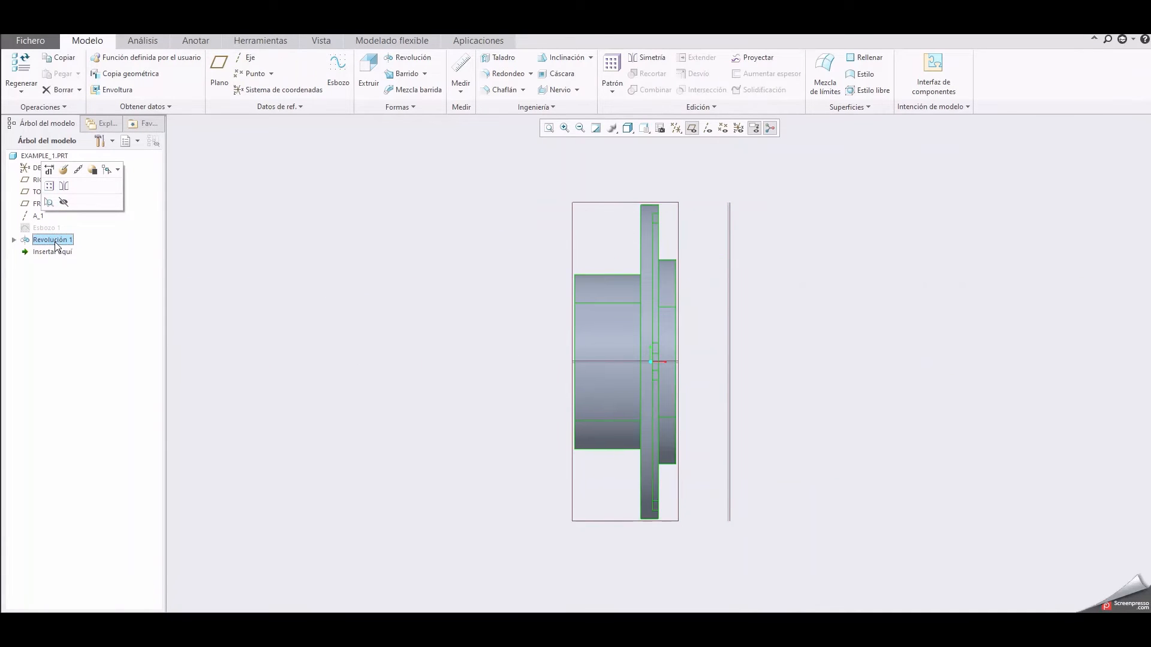
pyautogui.press('Delete')
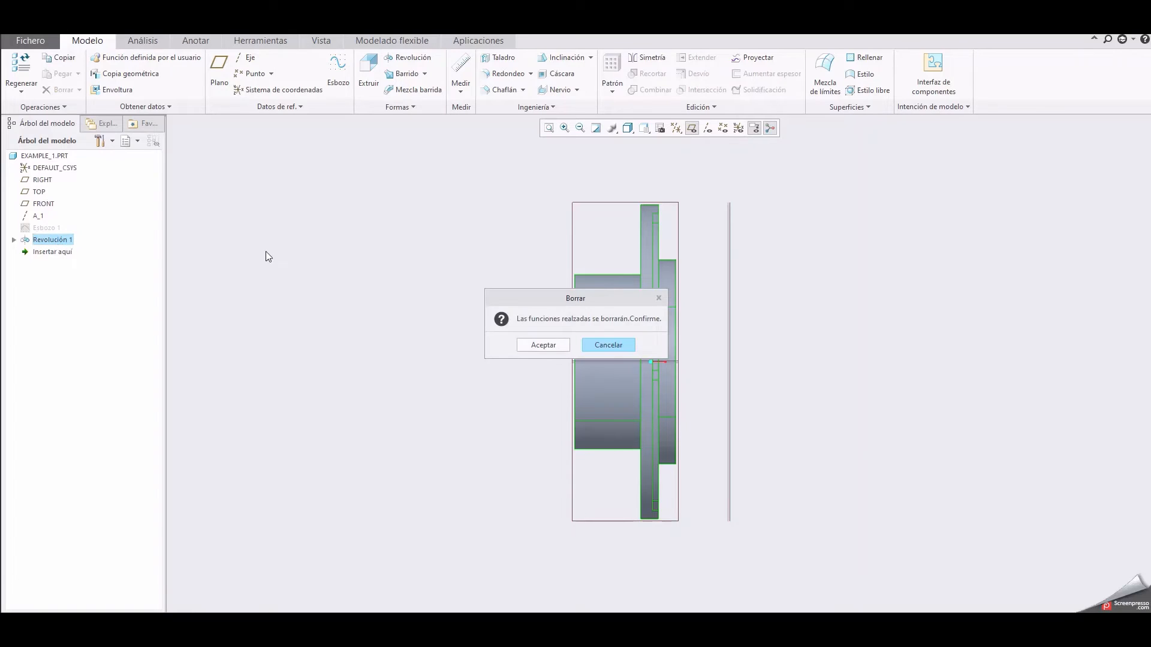
pyautogui.click(555, 343)
# Hide the profile sketch and show it again
pyautogui.click(56, 229)
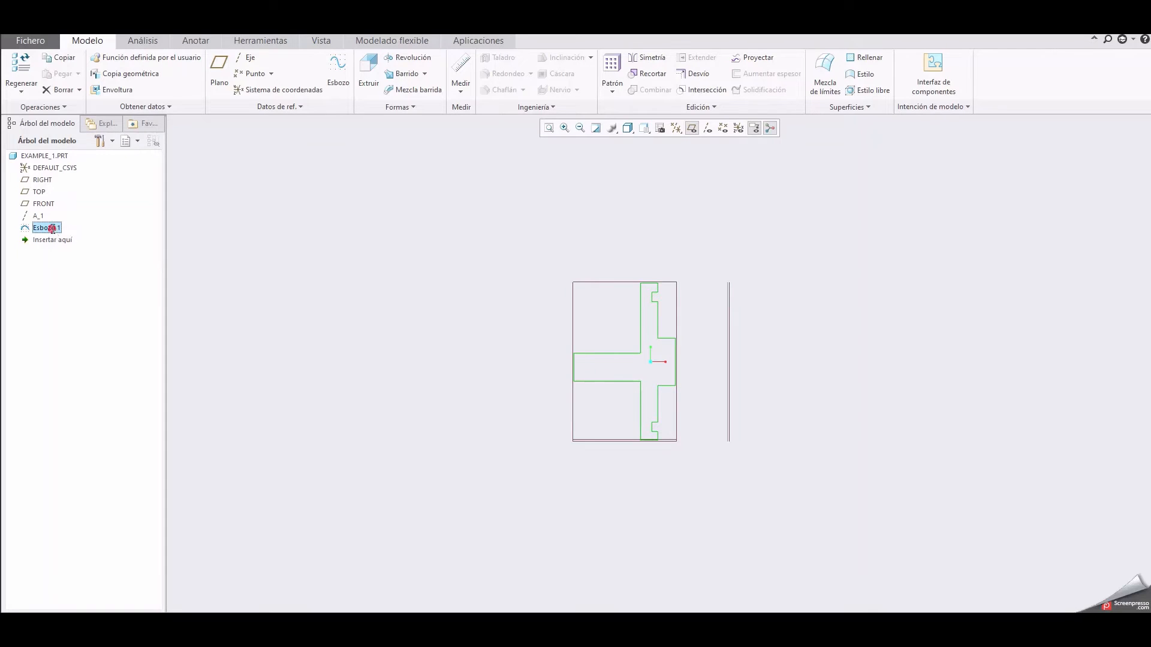
pyautogui.click(48, 229)
pyautogui.click(43, 226)
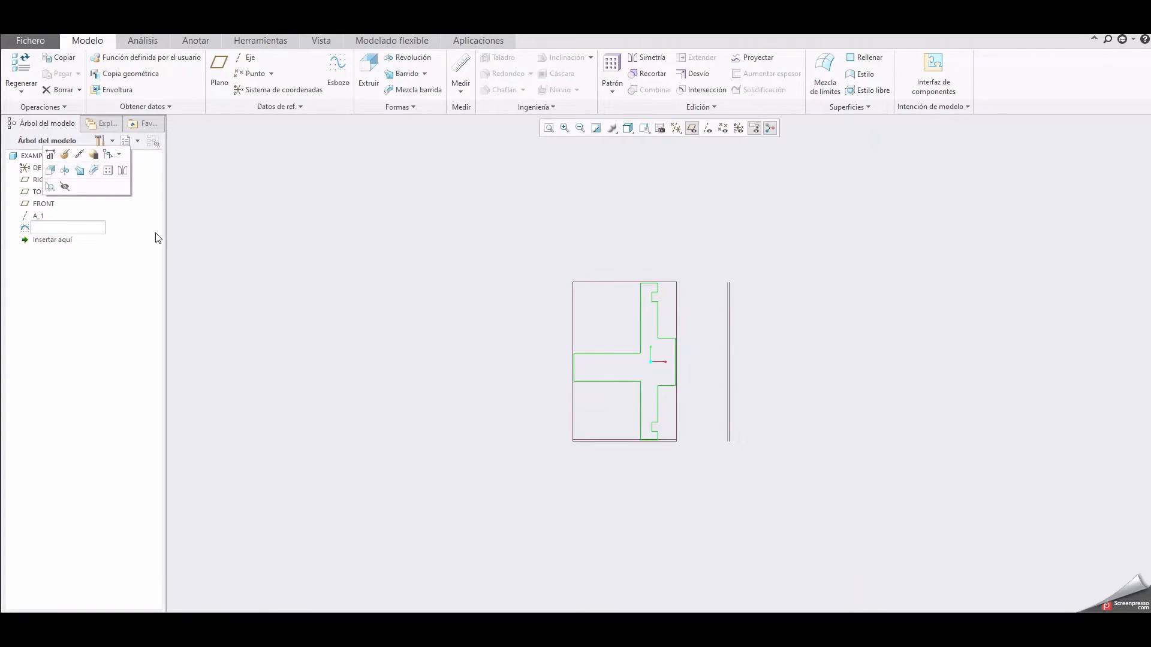
pyautogui.click(65, 186)
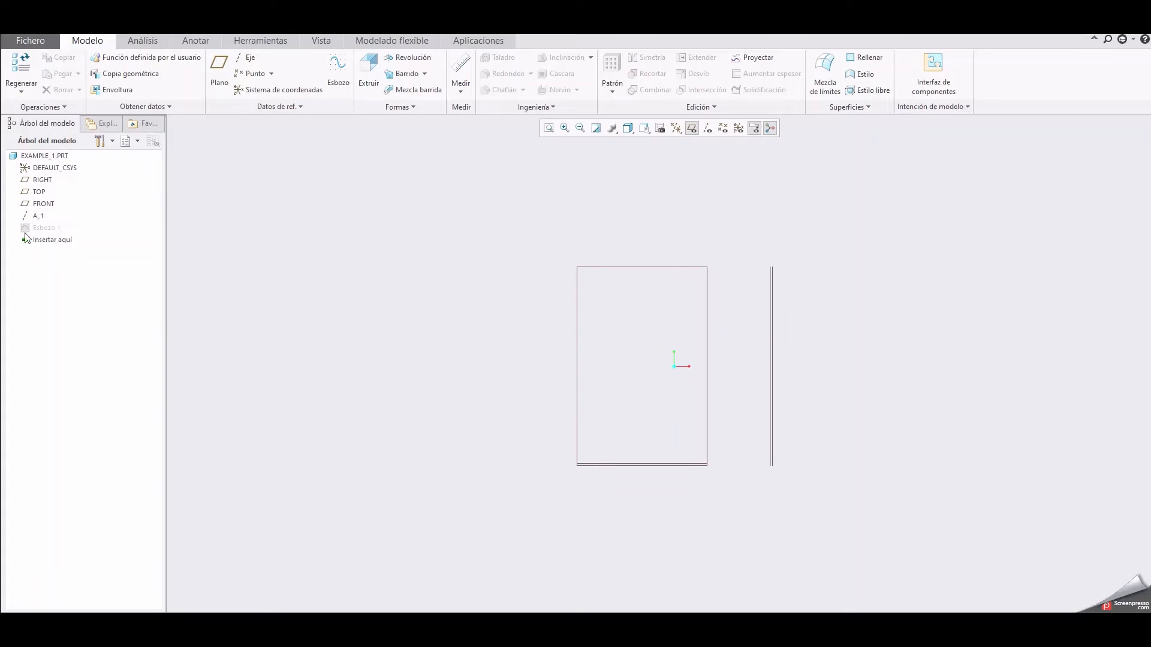
pyautogui.click(42, 228)
pyautogui.click(64, 189)
pyautogui.click(532, 330)
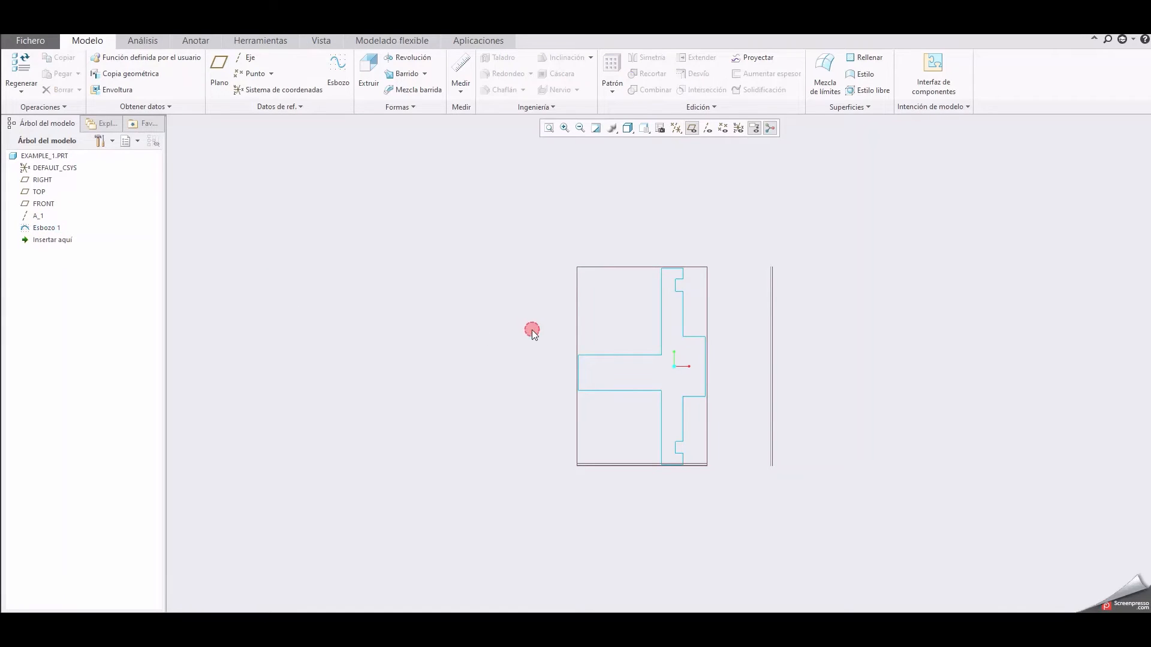
# Revolve the stepped profile sketch 360° about the datum axis A_1
pyautogui.click(46, 227)
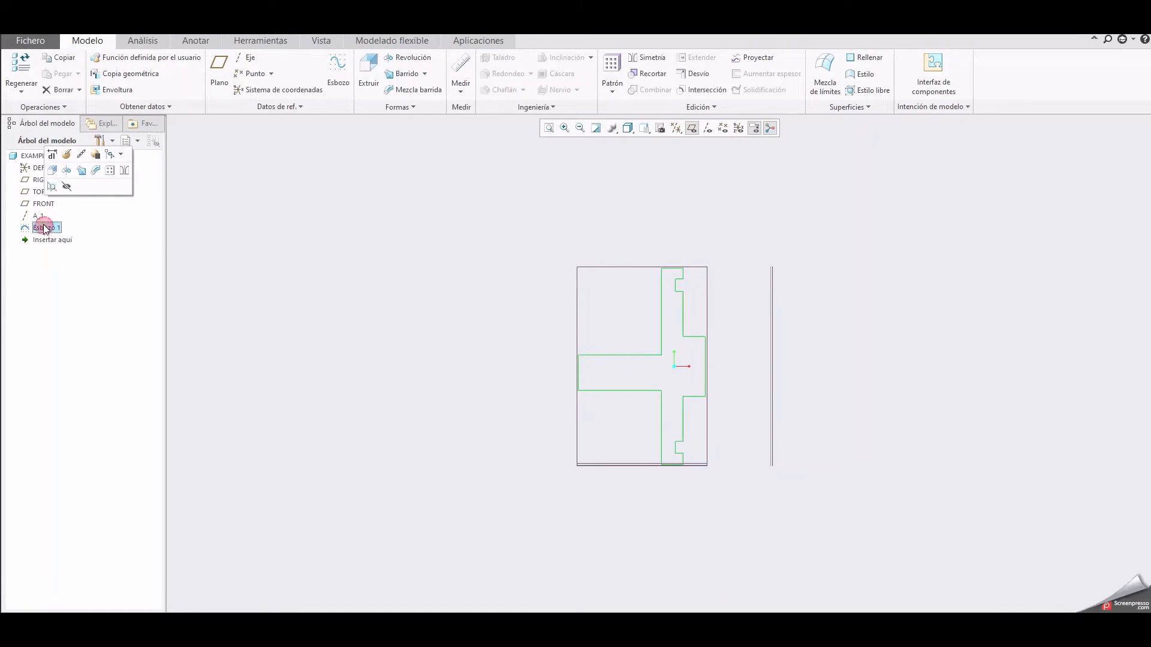
pyautogui.click(72, 172)
pyautogui.click(94, 74)
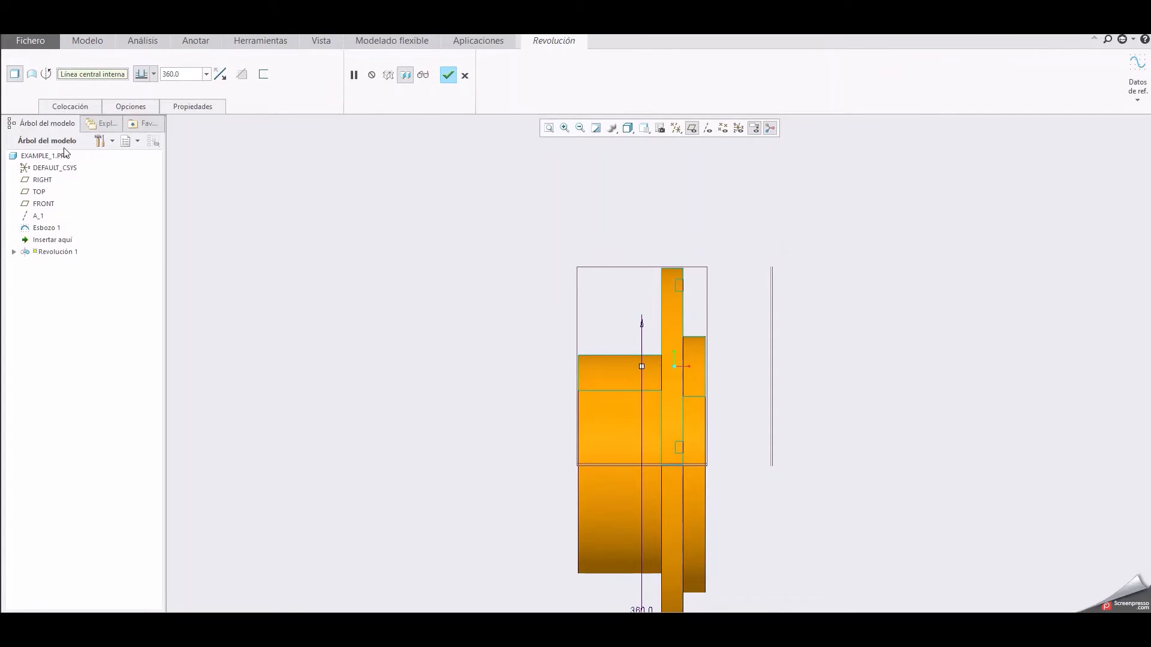
pyautogui.click(38, 216)
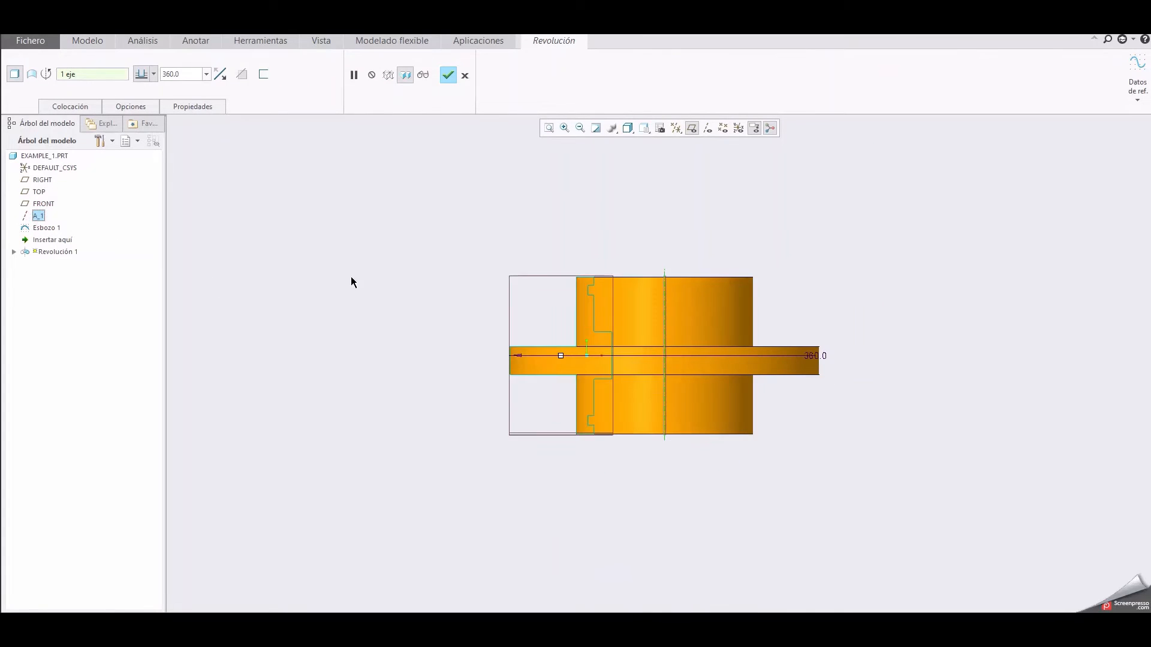
pyautogui.click(448, 75)
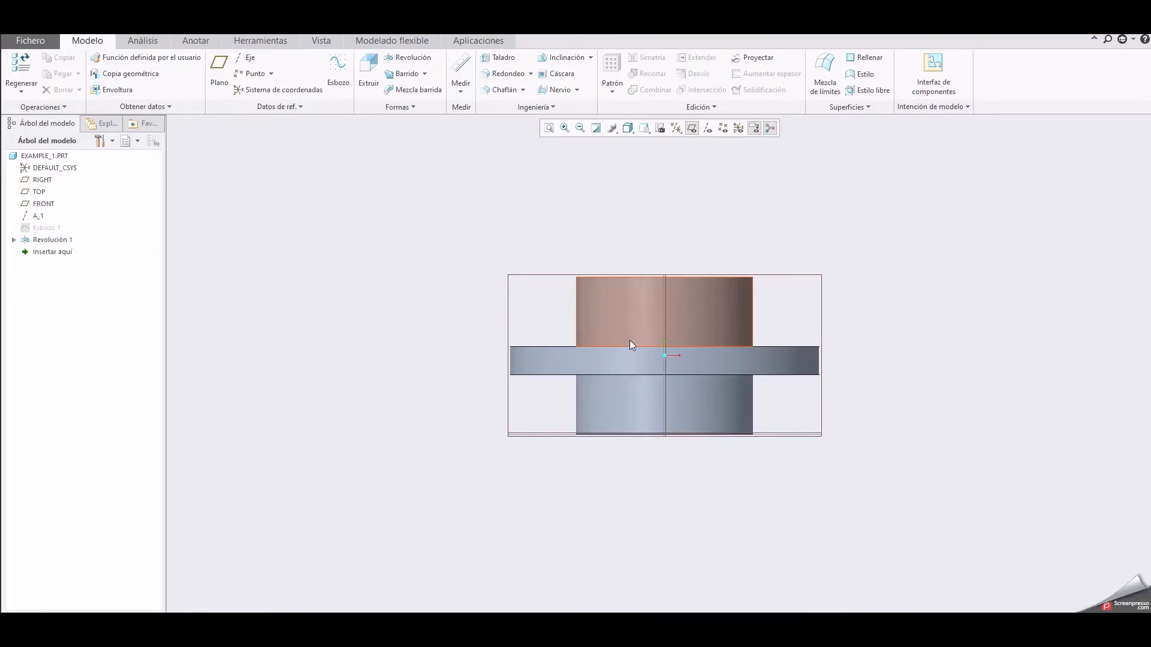
# Create a Z-direction cross-section through the revolved solid and inspect the cut interior
pyautogui.moveTo(629, 340); pyautogui.dragTo(473, 211, button='middle')
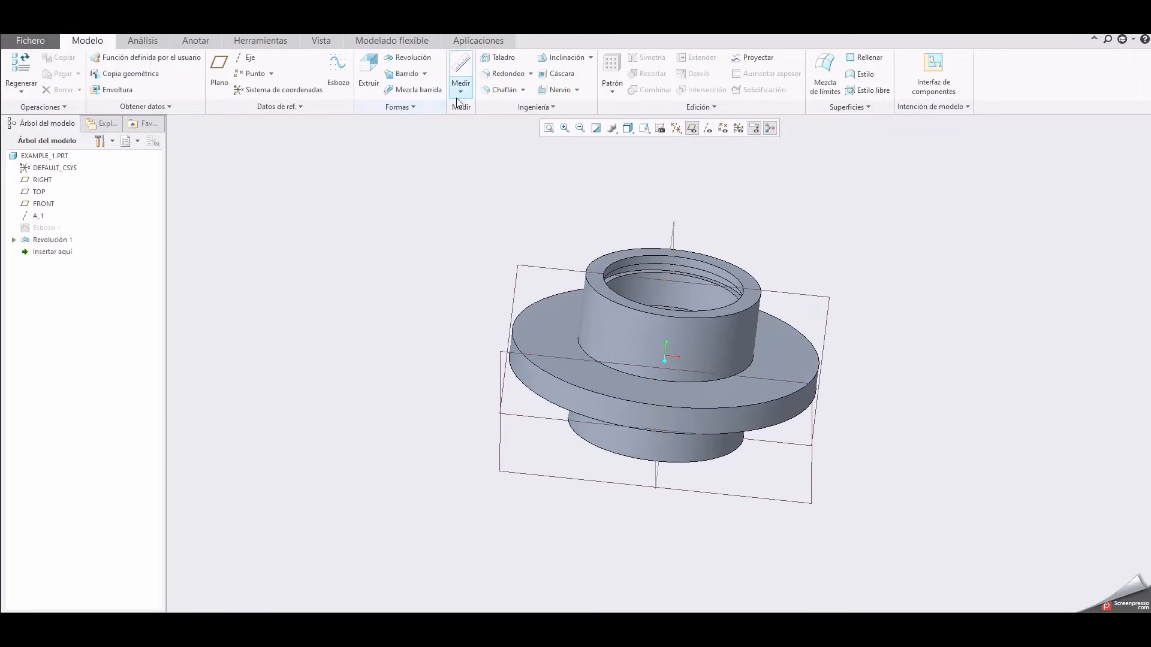
pyautogui.click(317, 42)
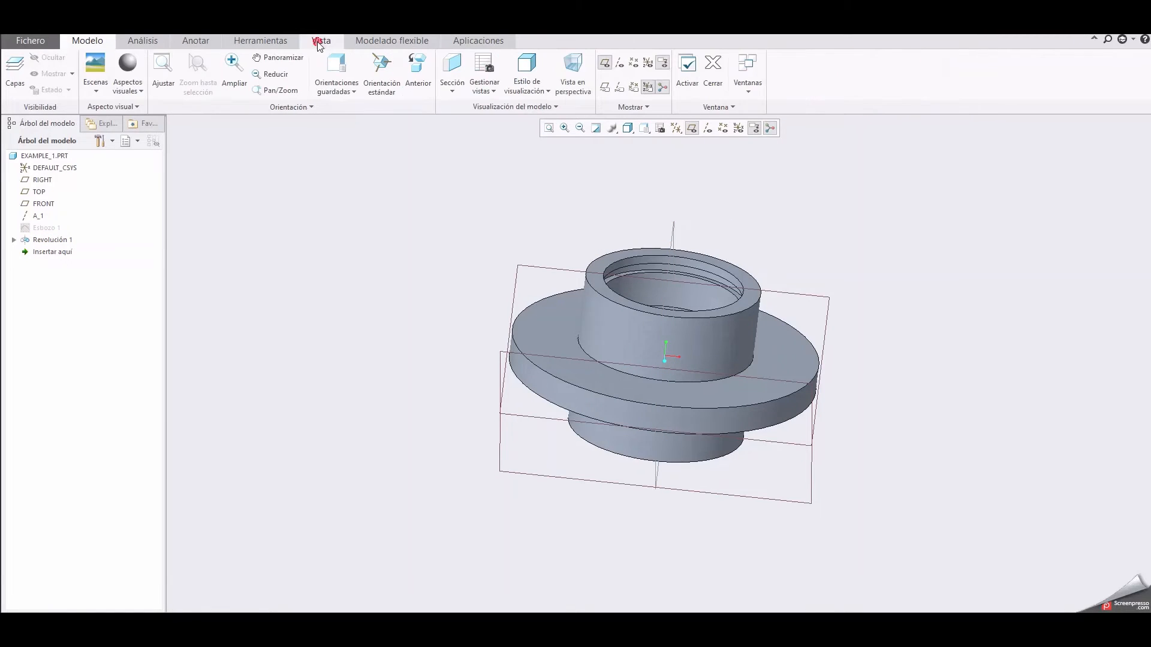
pyautogui.click(452, 87)
pyautogui.click(477, 145)
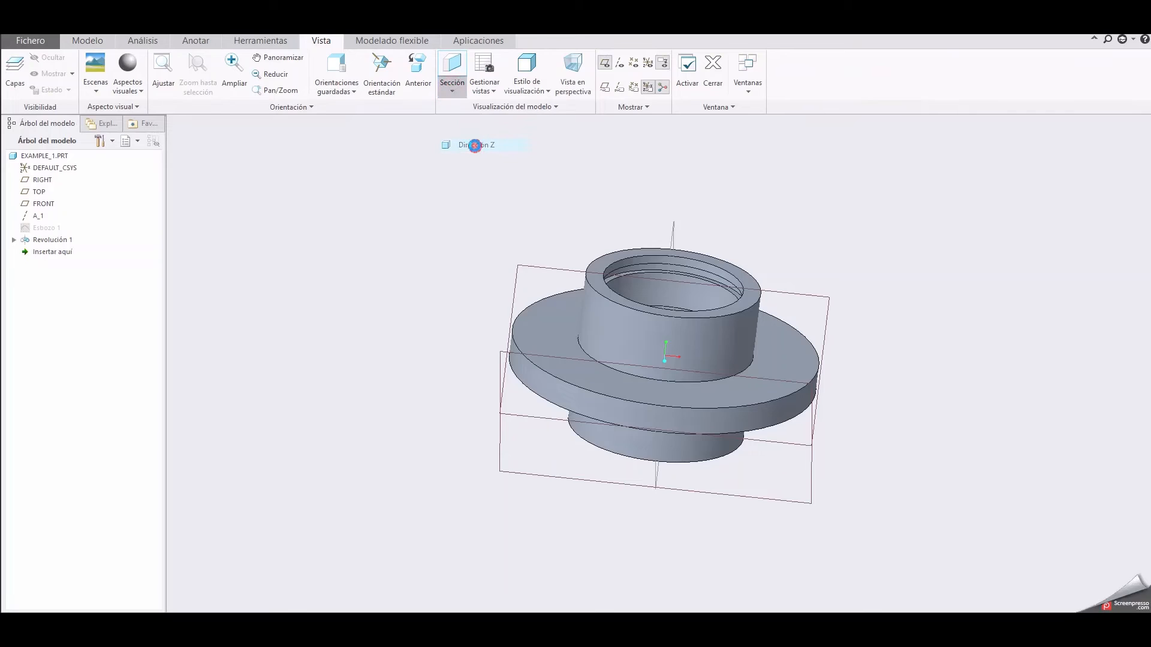
pyautogui.click(370, 74)
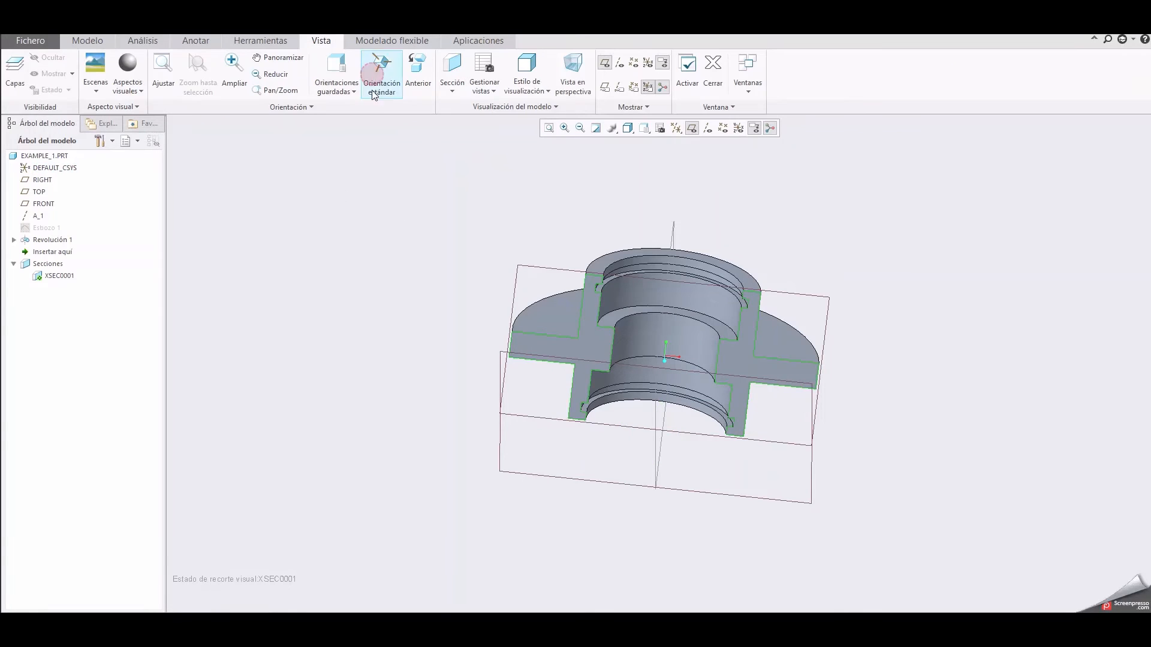
pyautogui.click(644, 128)
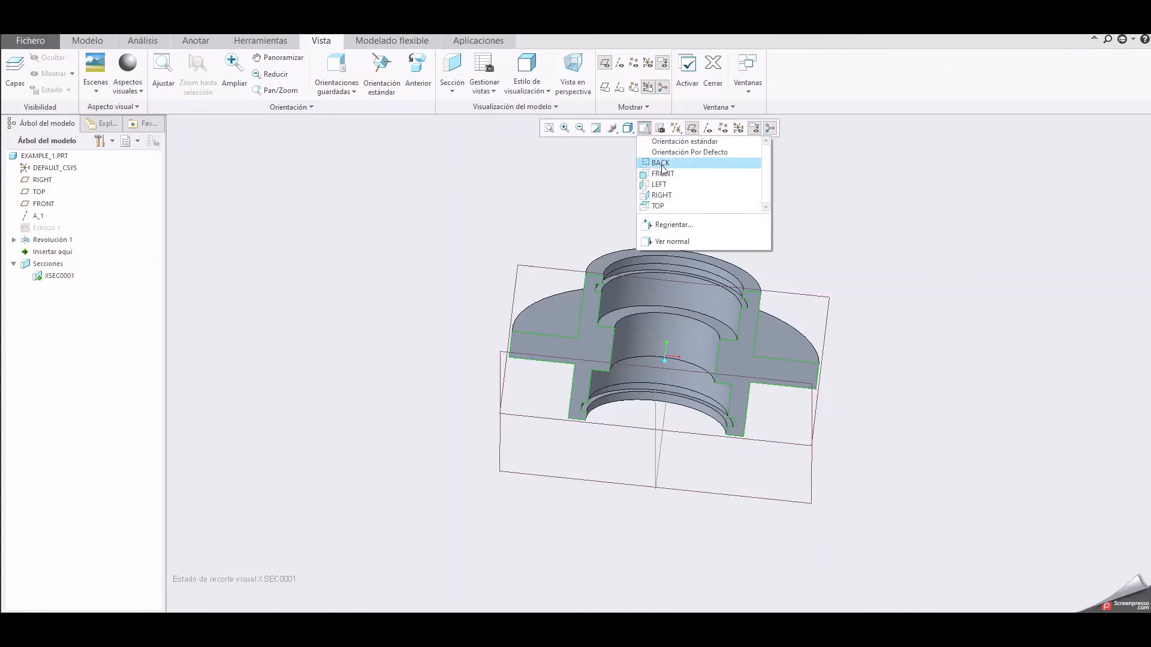
pyautogui.click(663, 172)
pyautogui.moveTo(448, 275); pyautogui.dragTo(552, 355, button='middle')
pyautogui.click(559, 412)
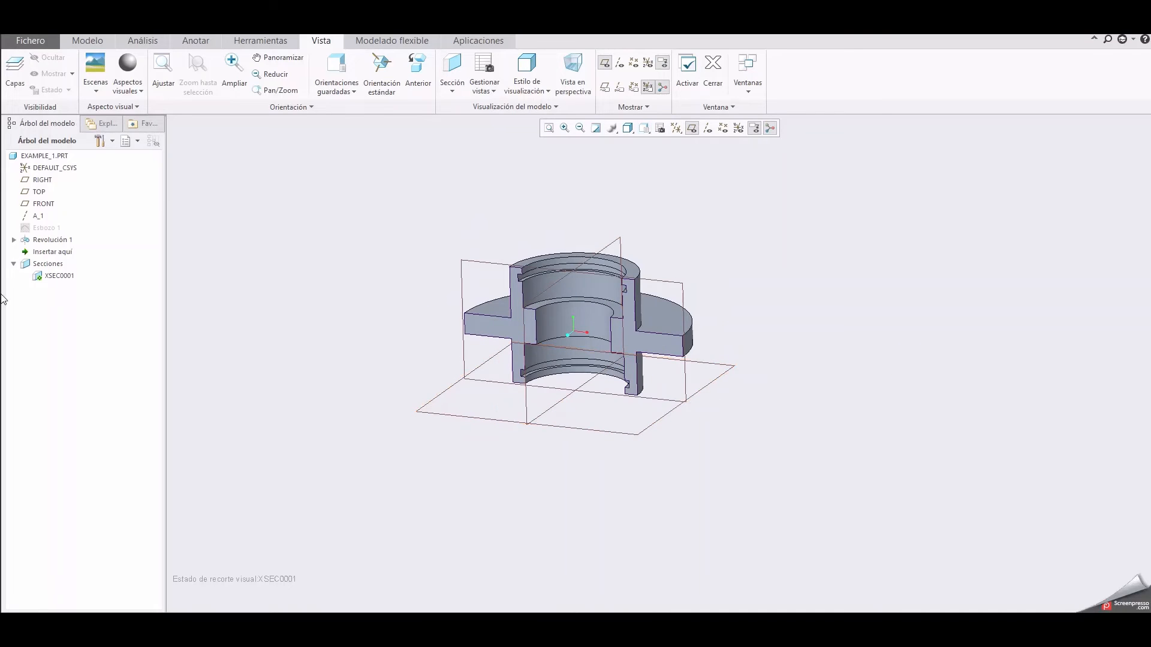
# Rename the new cross-section to A and deactivate it to restore the uncut solid
pyautogui.click(59, 276)
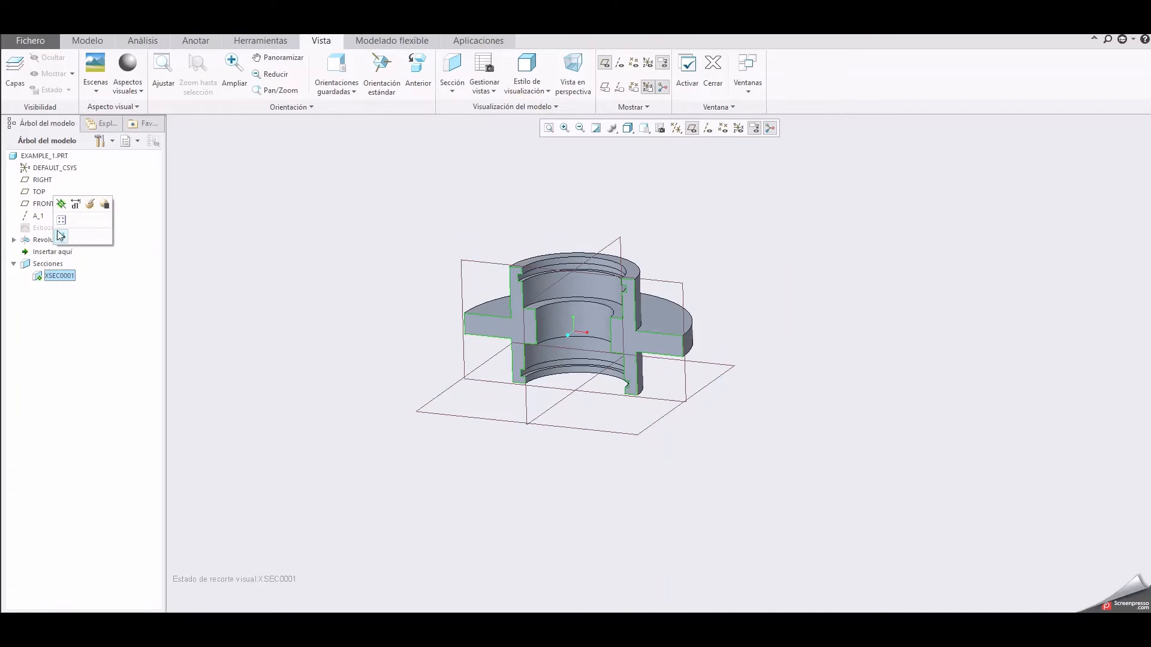
pyautogui.doubleClick(60, 276)
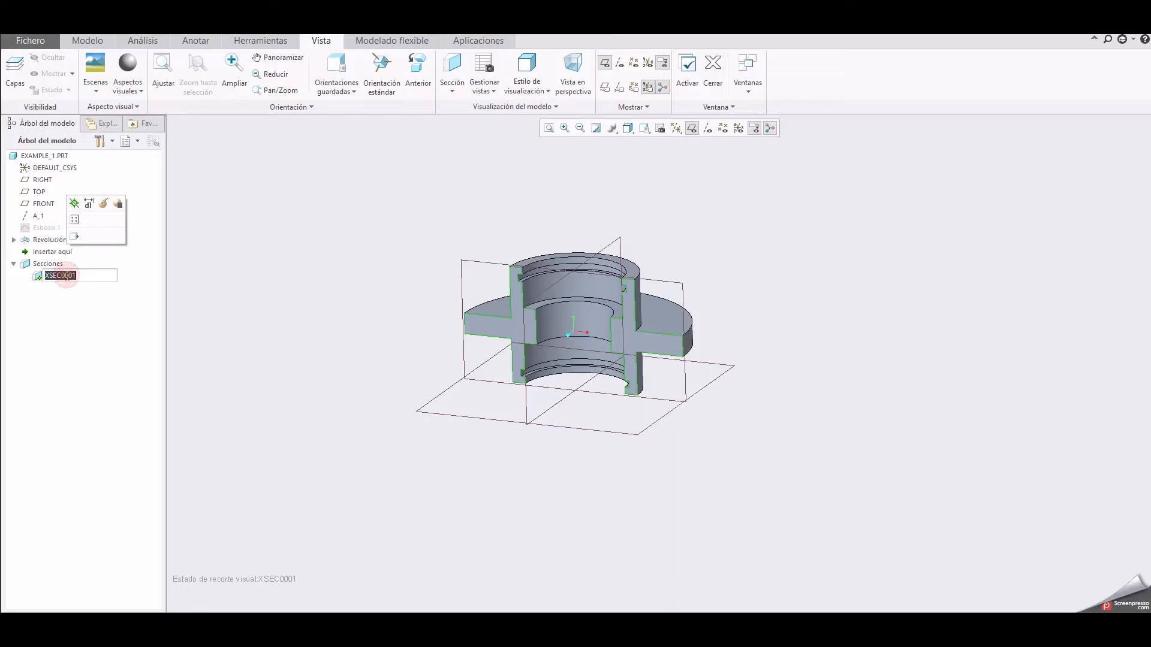
pyautogui.write('A')
pyautogui.press('Return')
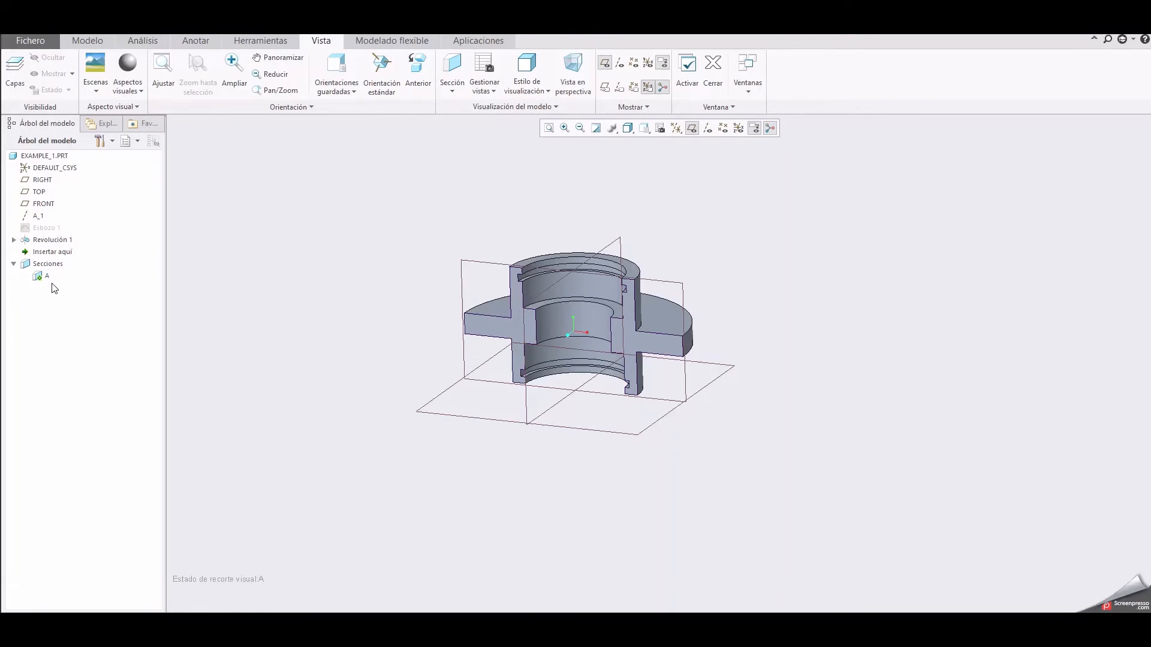
pyautogui.click(48, 276)
pyautogui.click(56, 205)
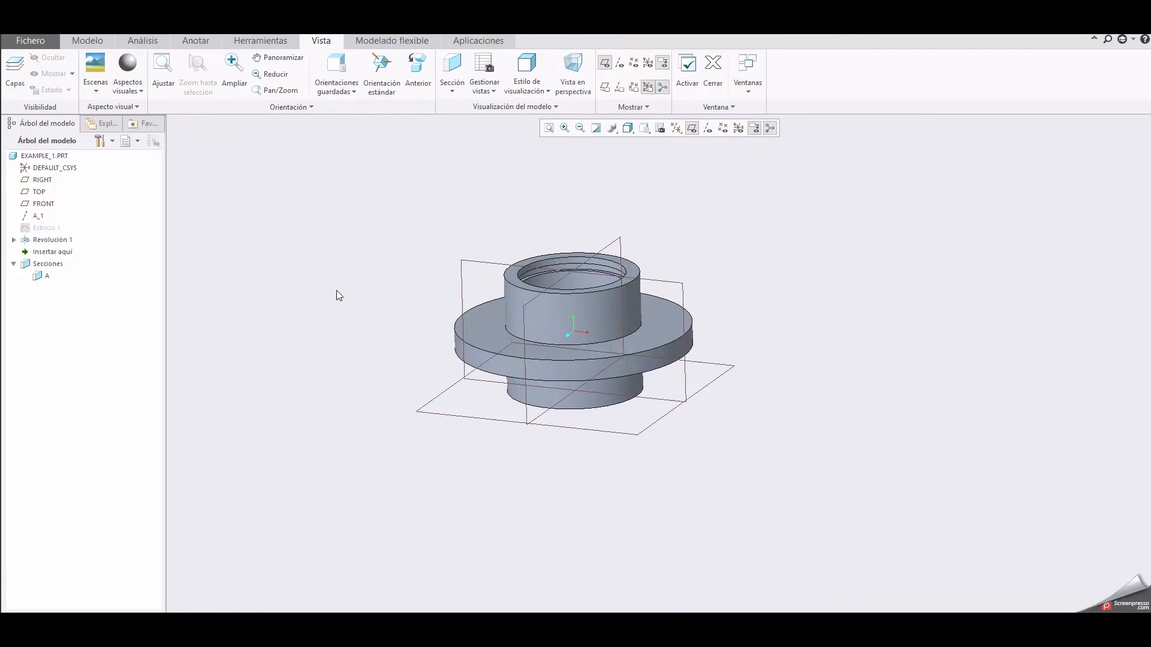
# Examine the part in the saved BACK, FRONT and TOP orientations
pyautogui.moveTo(336, 290); pyautogui.dragTo(405, 279, button='middle')
pyautogui.click(643, 129)
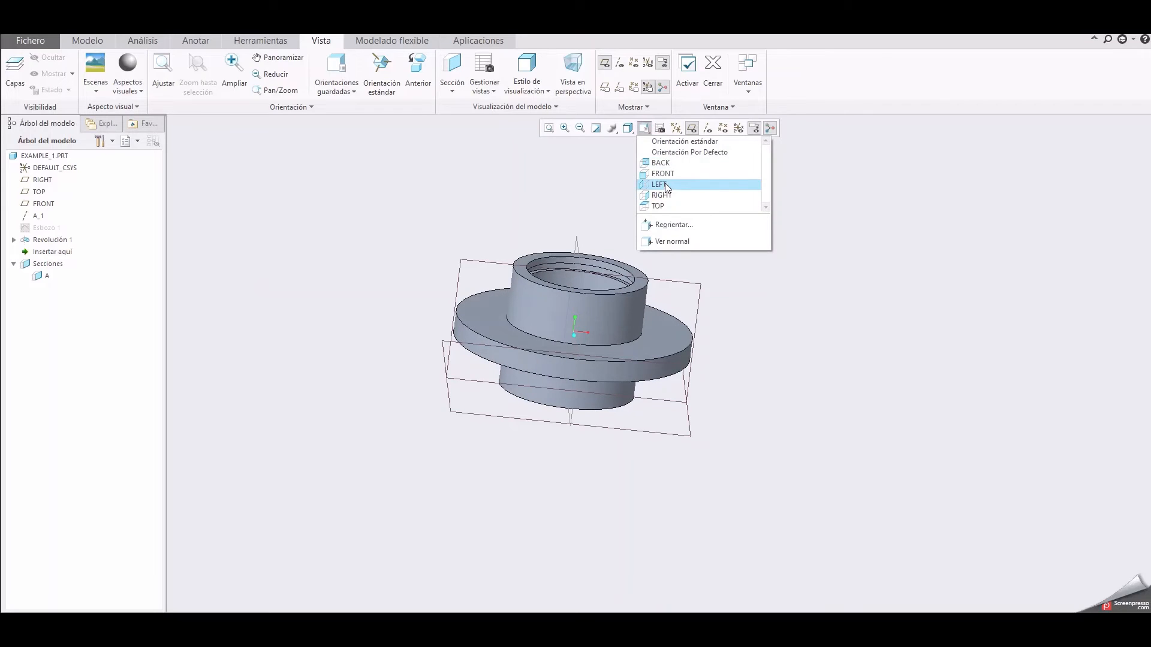
pyautogui.click(671, 166)
pyautogui.click(644, 129)
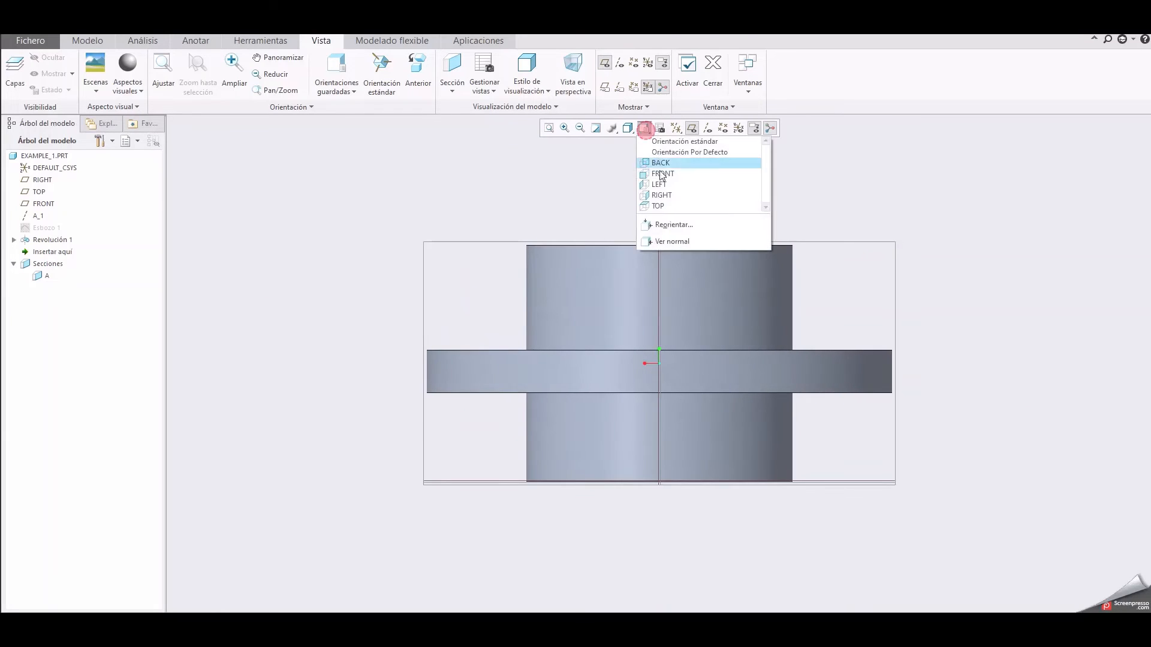
pyautogui.click(668, 177)
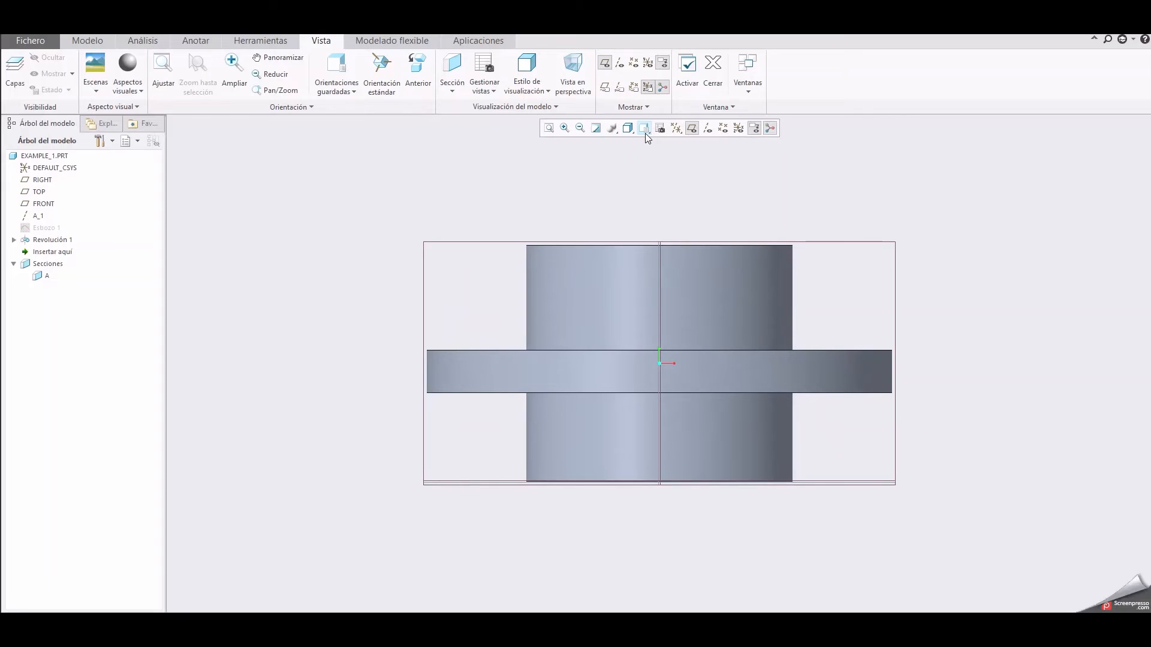
pyautogui.click(645, 128)
pyautogui.click(662, 204)
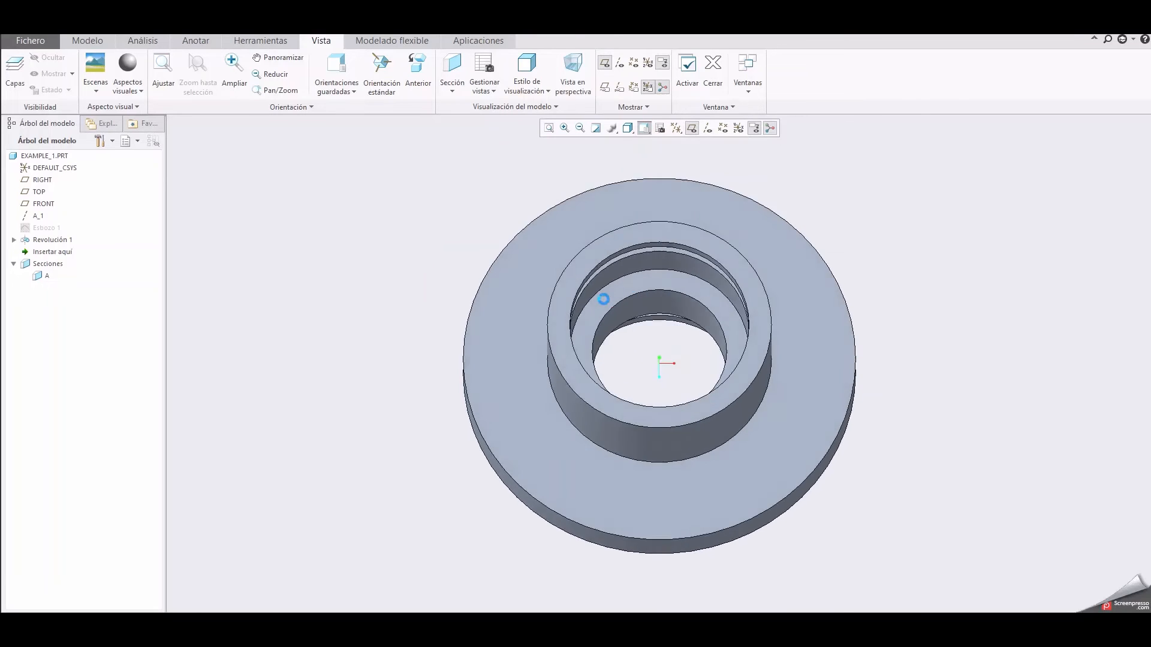
# Start a new sketch on the annular flange face around the hub
pyautogui.click(156, 42)
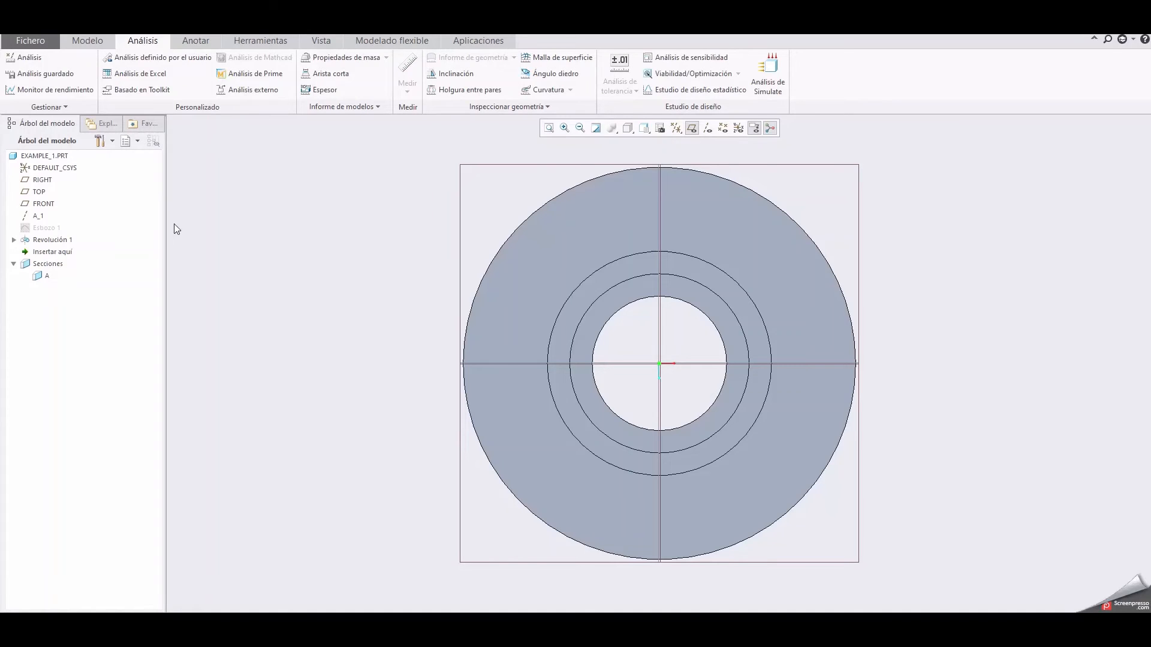
pyautogui.click(253, 216)
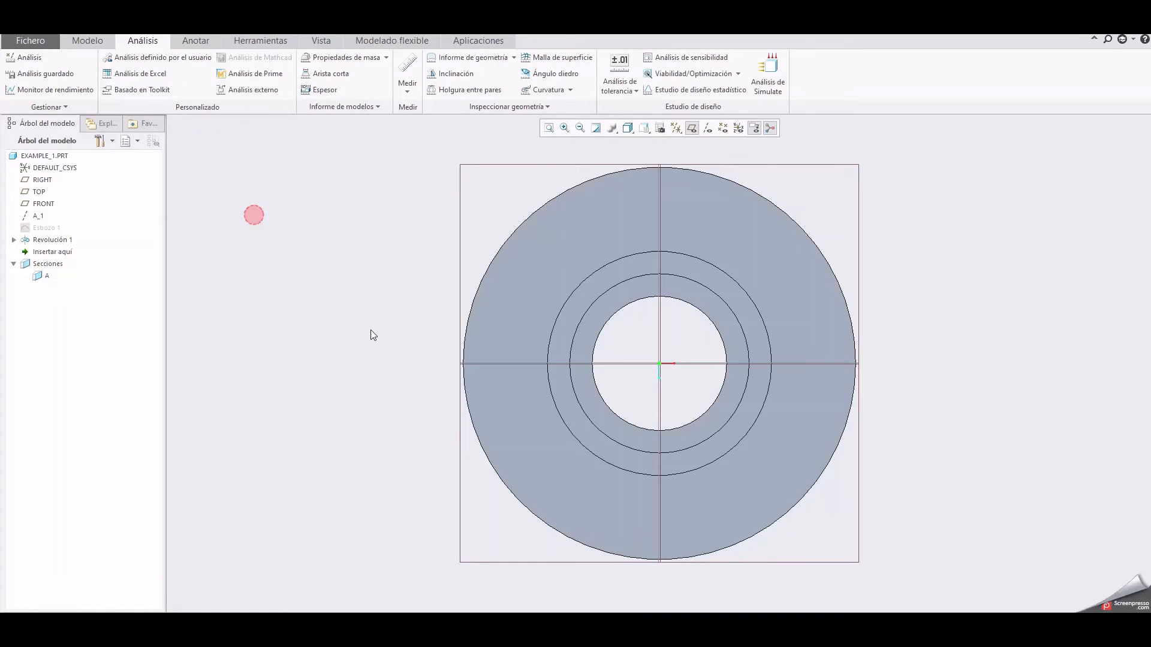
pyautogui.click(198, 41)
pyautogui.click(101, 43)
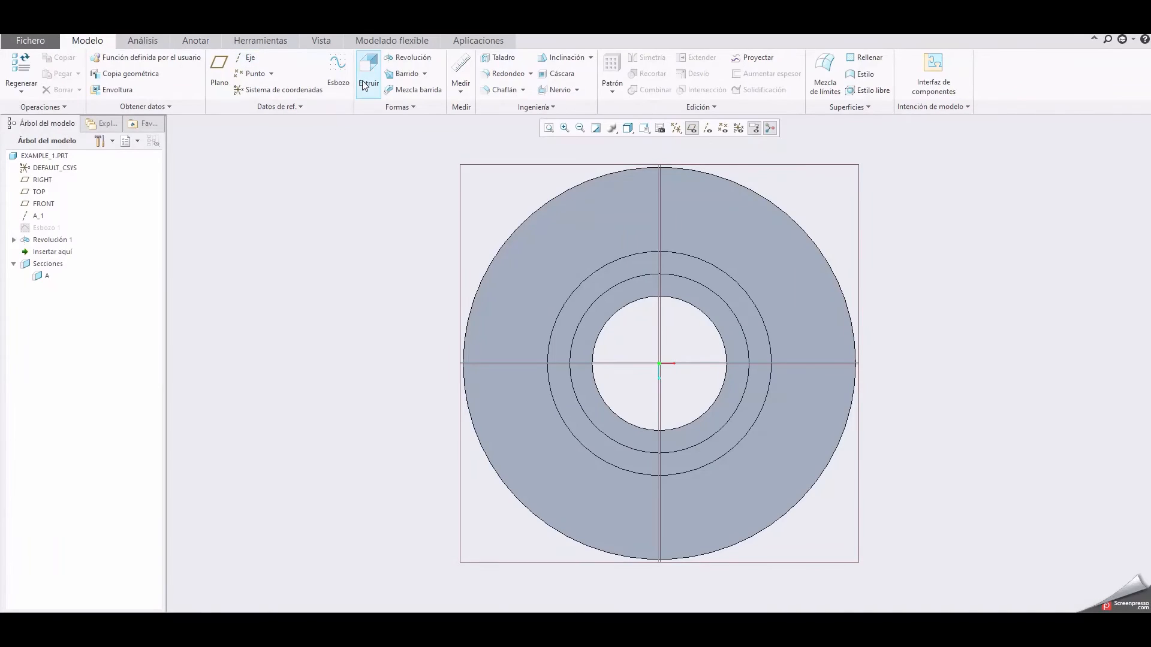
pyautogui.click(338, 72)
pyautogui.click(566, 243)
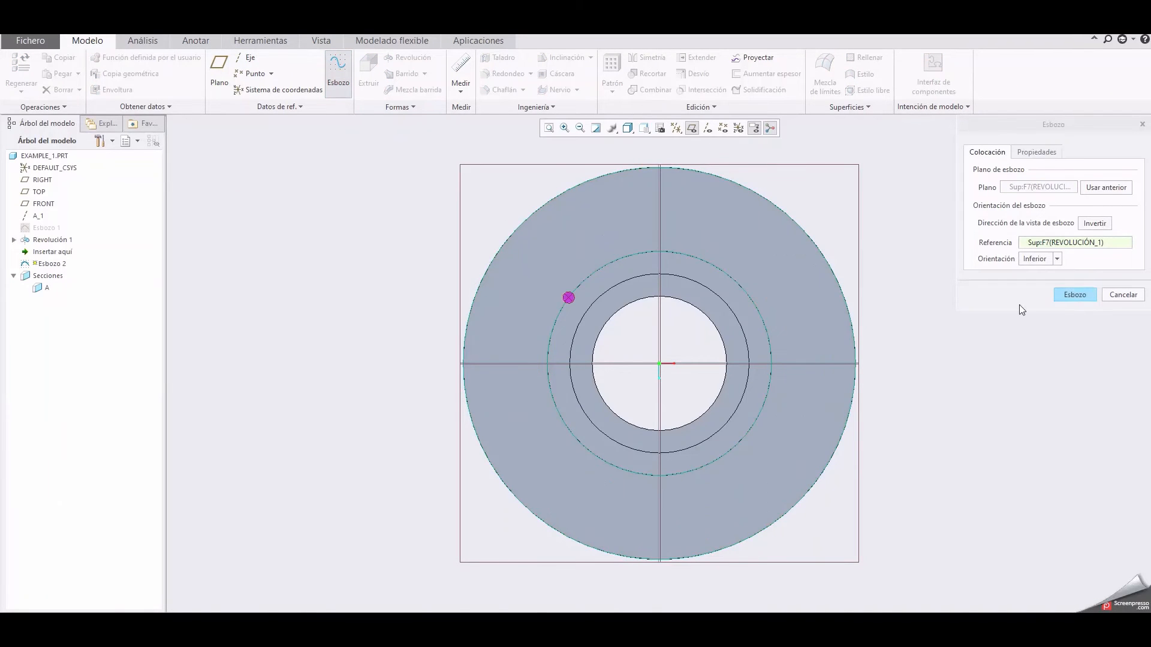
pyautogui.click(1075, 296)
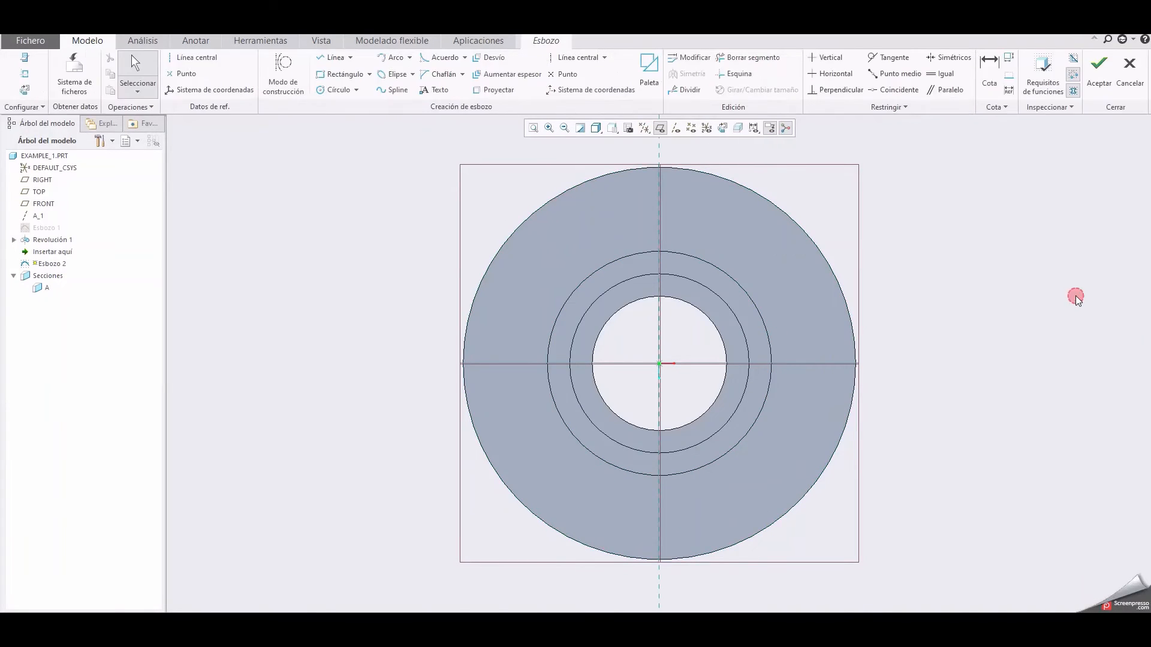
# Sketch a horizontal centerline through the part's center and place a datum point on it, about 13.7 from the center on the flange
pyautogui.click(183, 73)
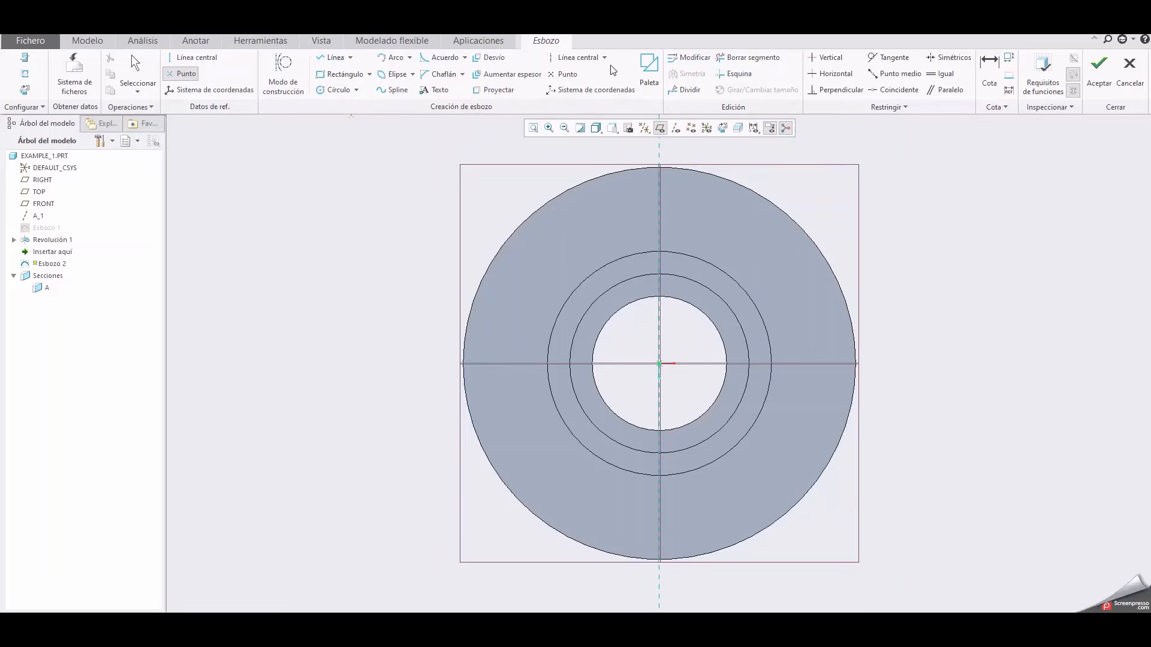
pyautogui.click(577, 57)
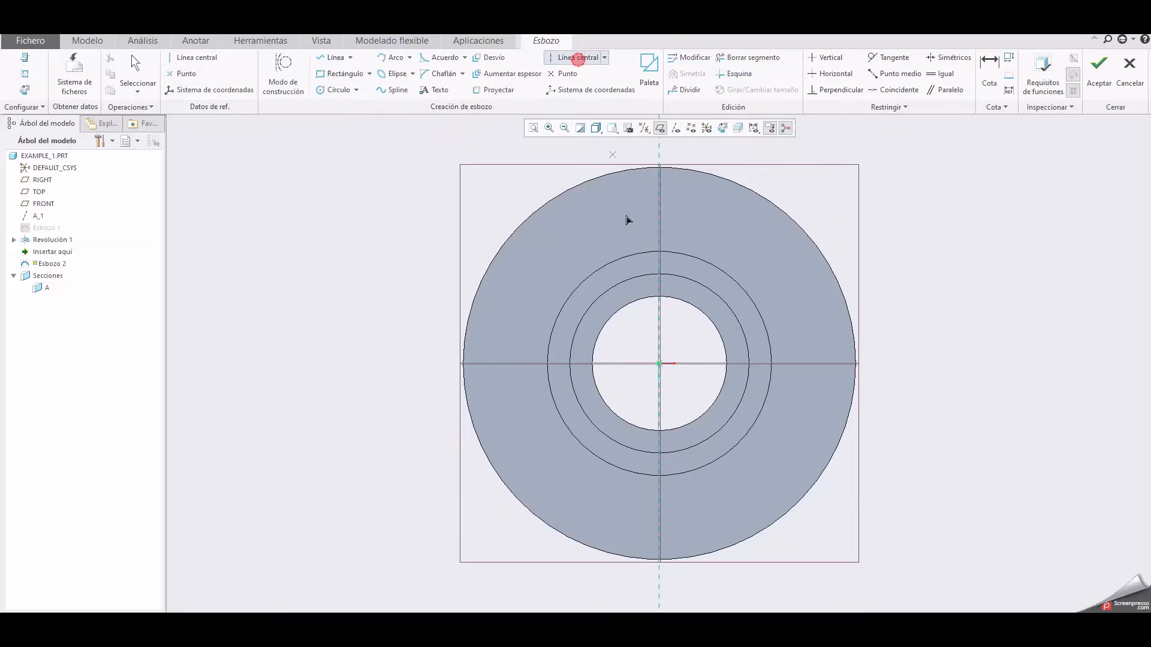
pyautogui.click(711, 365)
pyautogui.click(176, 73)
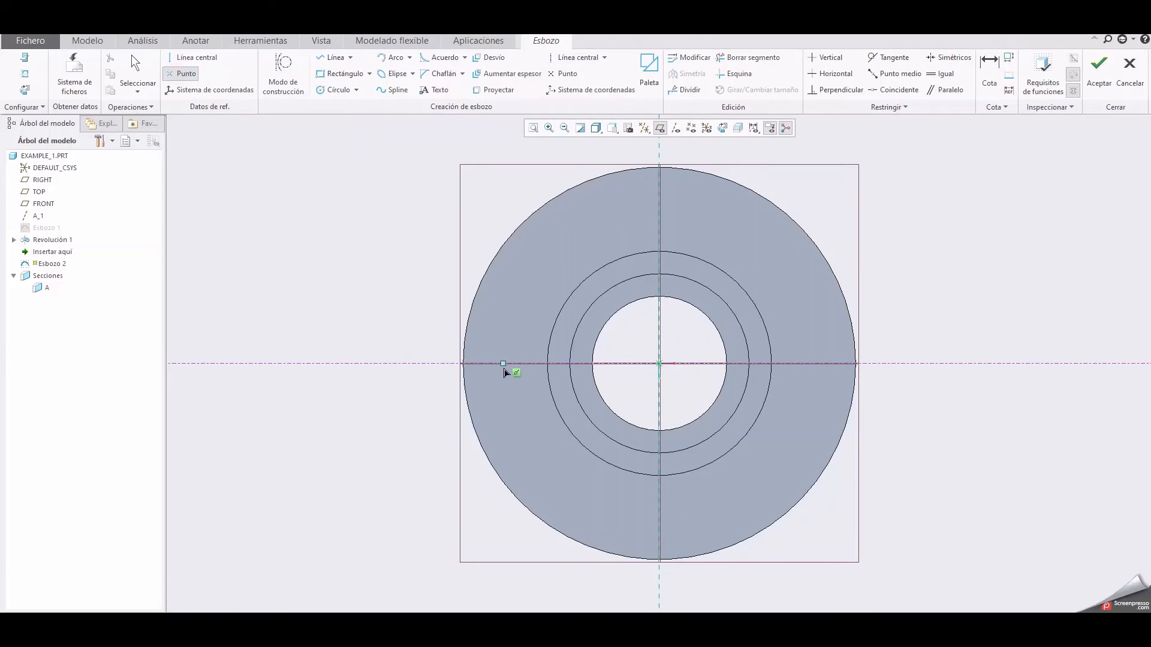
pyautogui.click(506, 364)
pyautogui.middleClick(523, 406)
# Set the point's distance from the vertical centerline to 14 and finish the sketch
pyautogui.scroll(1, 524, 403)
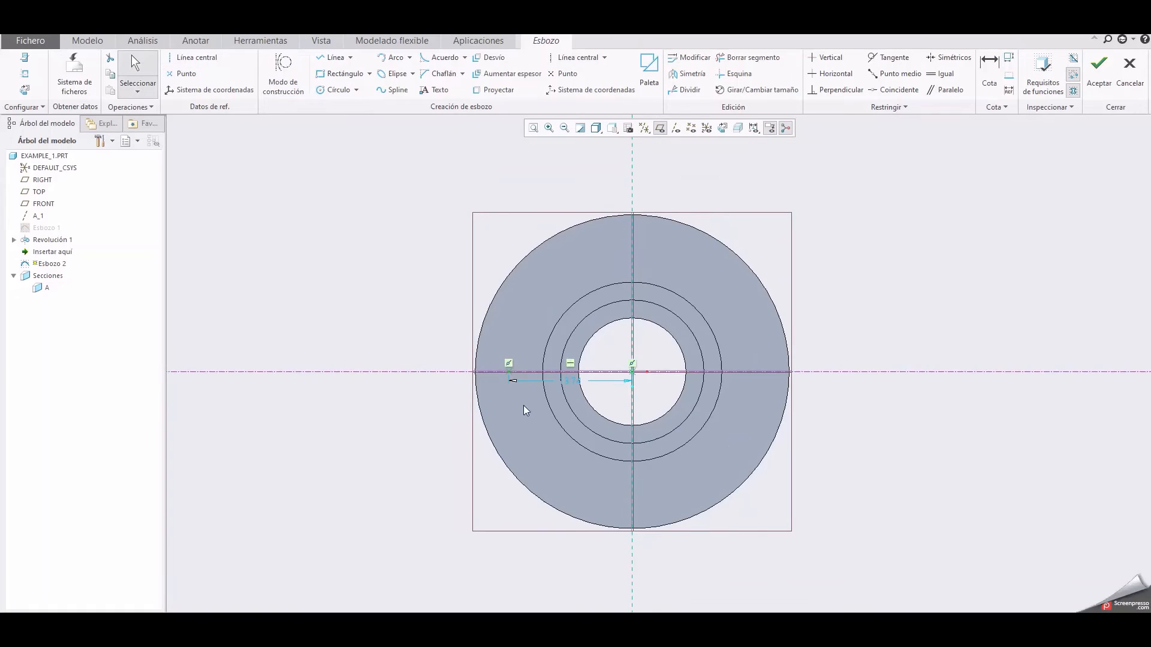
pyautogui.scroll(-1, 523, 395)
pyautogui.scroll(3, 519, 391)
pyautogui.scroll(-2, 545, 393)
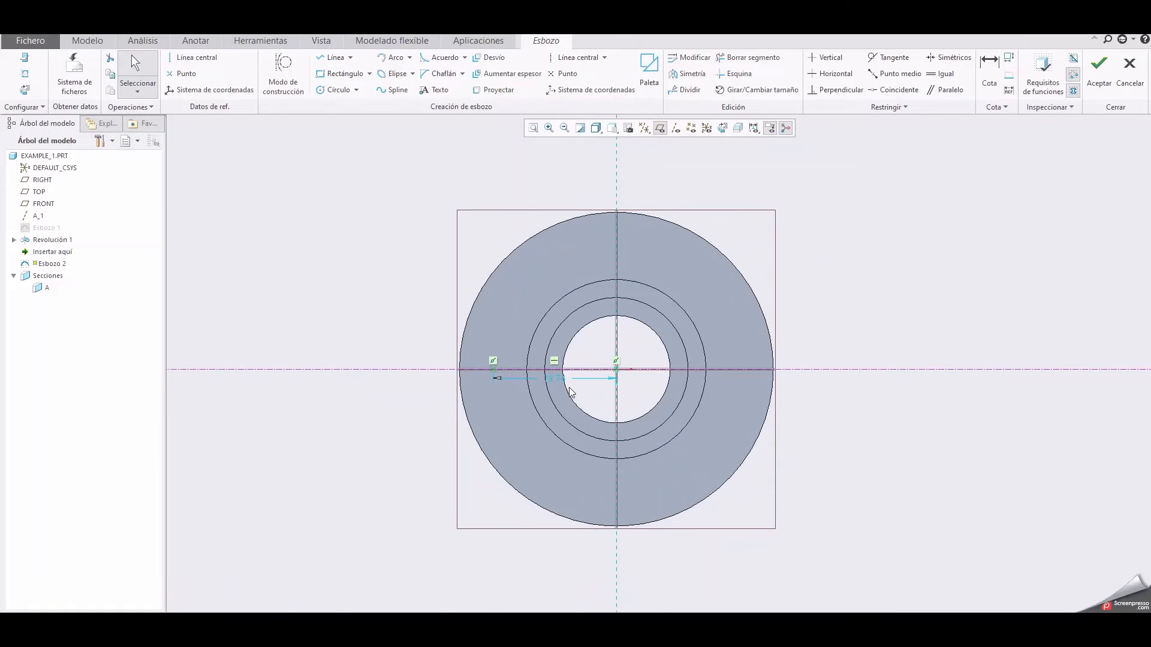
pyautogui.scroll(-2, 586, 402)
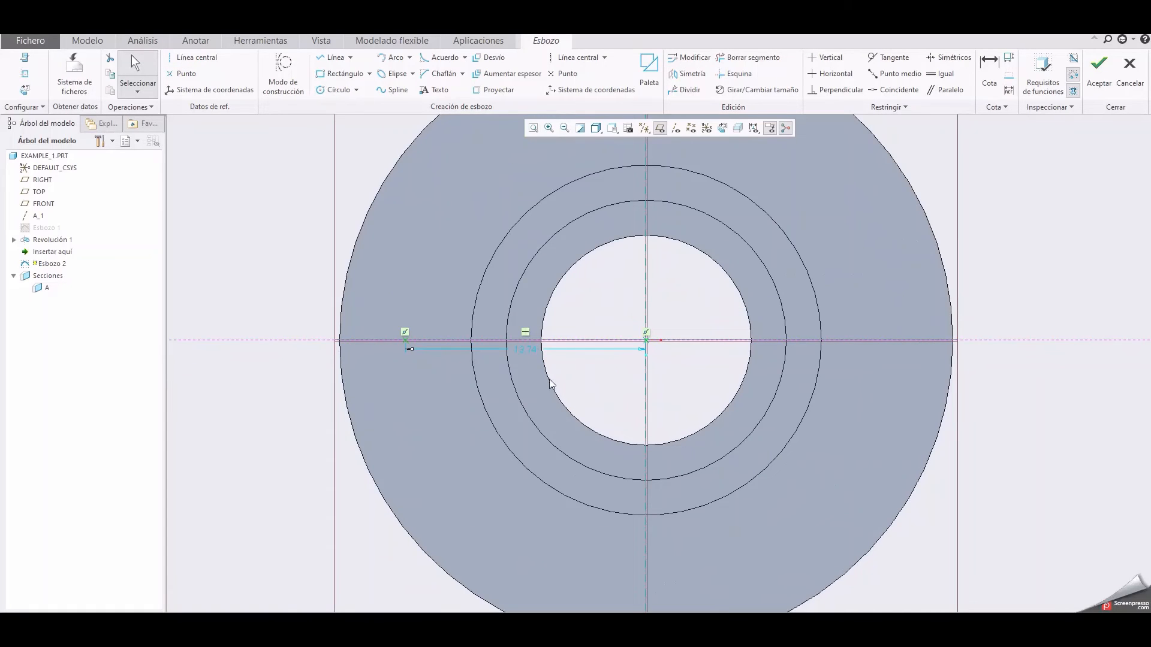
pyautogui.doubleClick(527, 351)
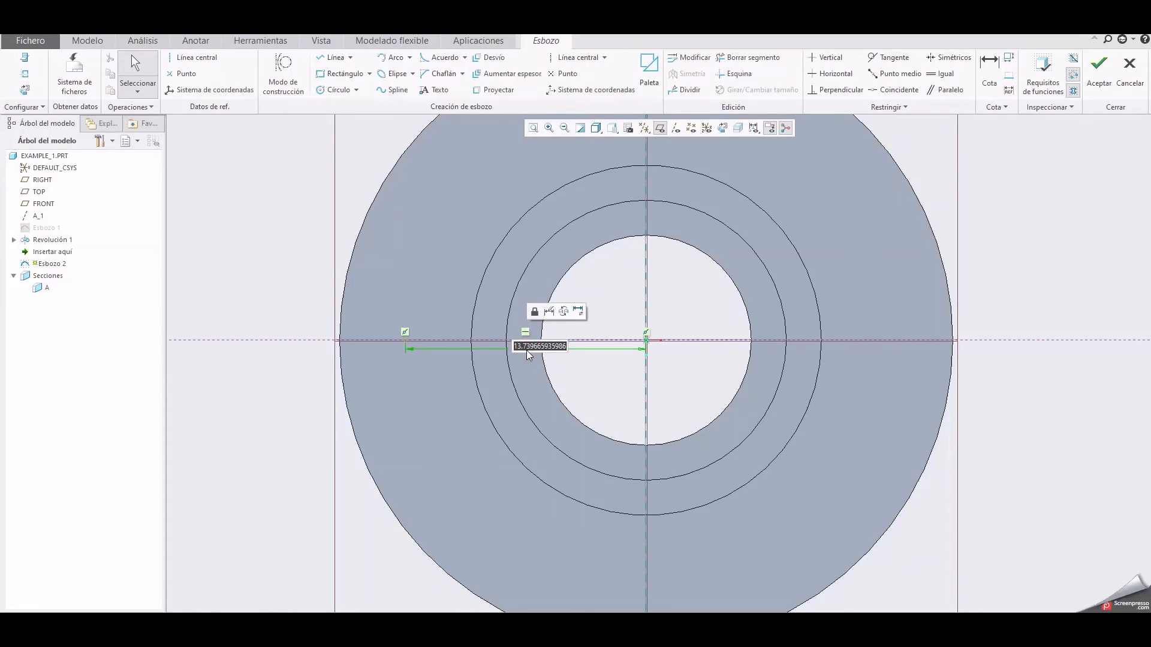
pyautogui.write('14')
pyautogui.press('Return')
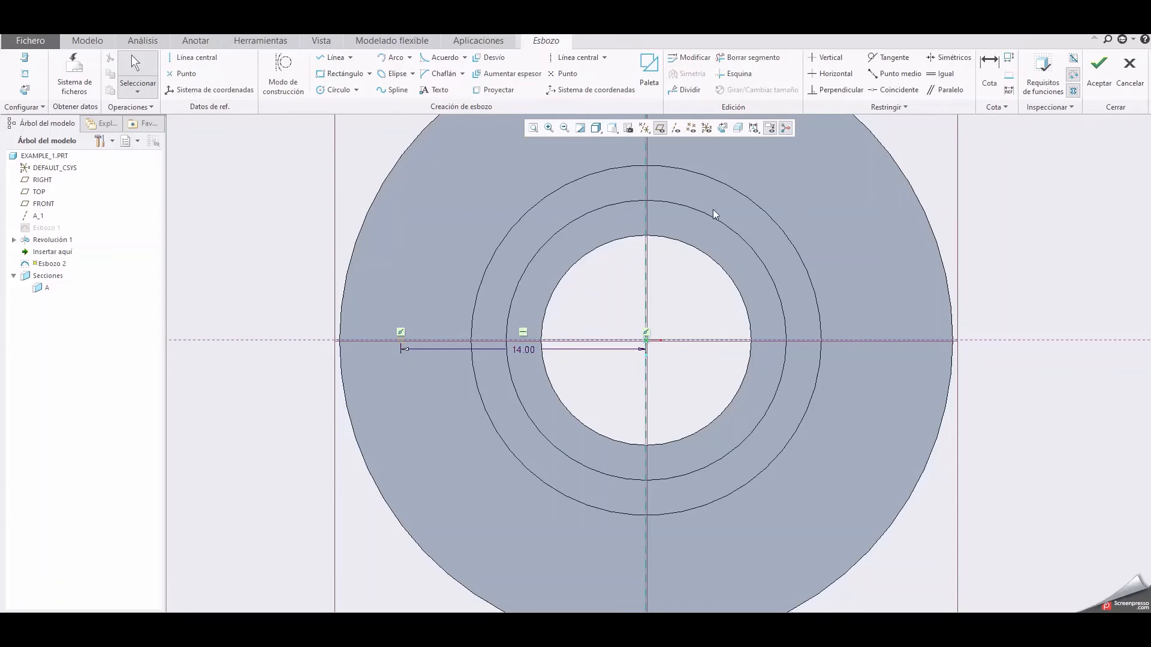
pyautogui.click(1099, 66)
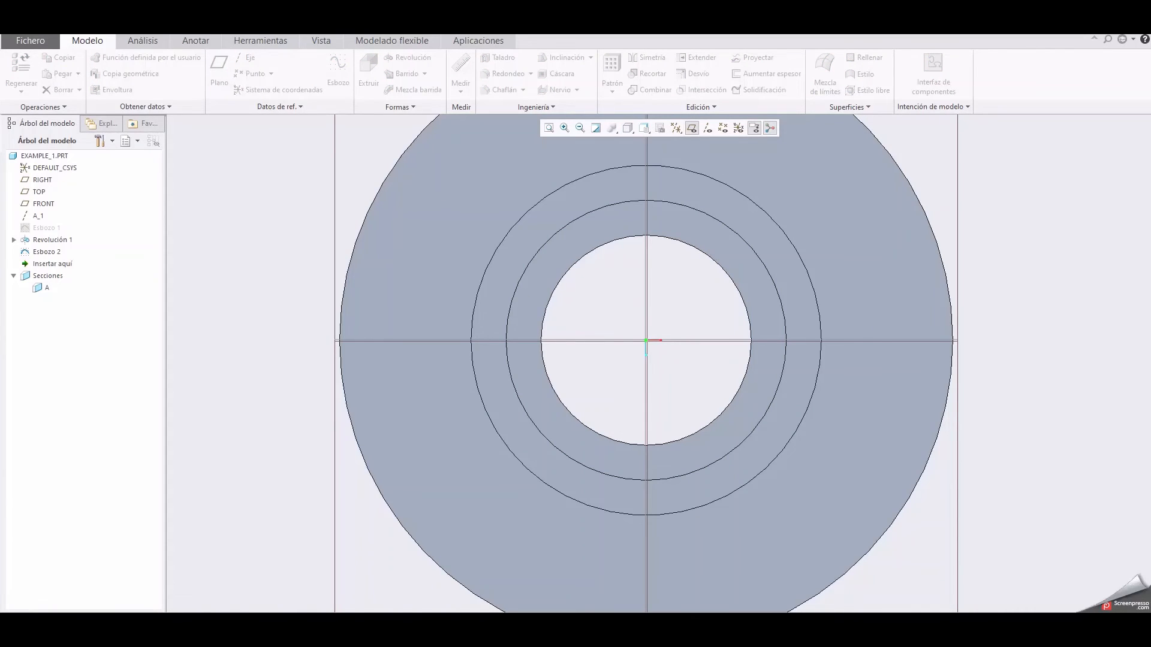
# Start a standard ISO threaded hole and set its screw size to M4x.5
pyautogui.scroll(-2, 276, 247)
pyautogui.click(898, 384)
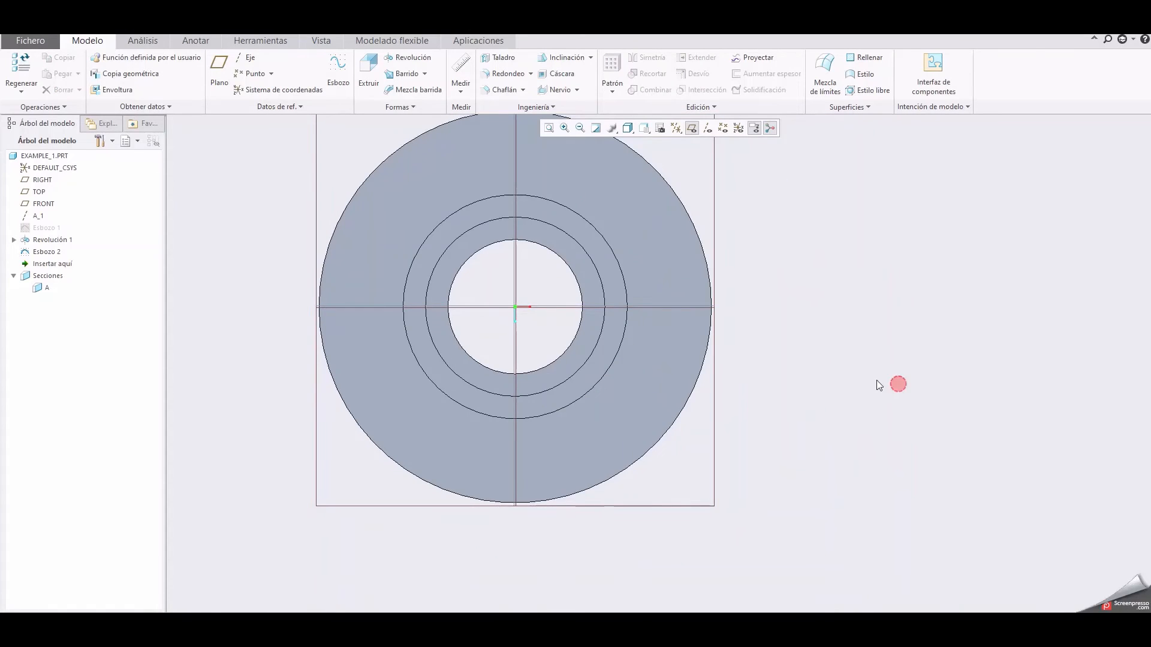
pyautogui.scroll(1, 660, 233)
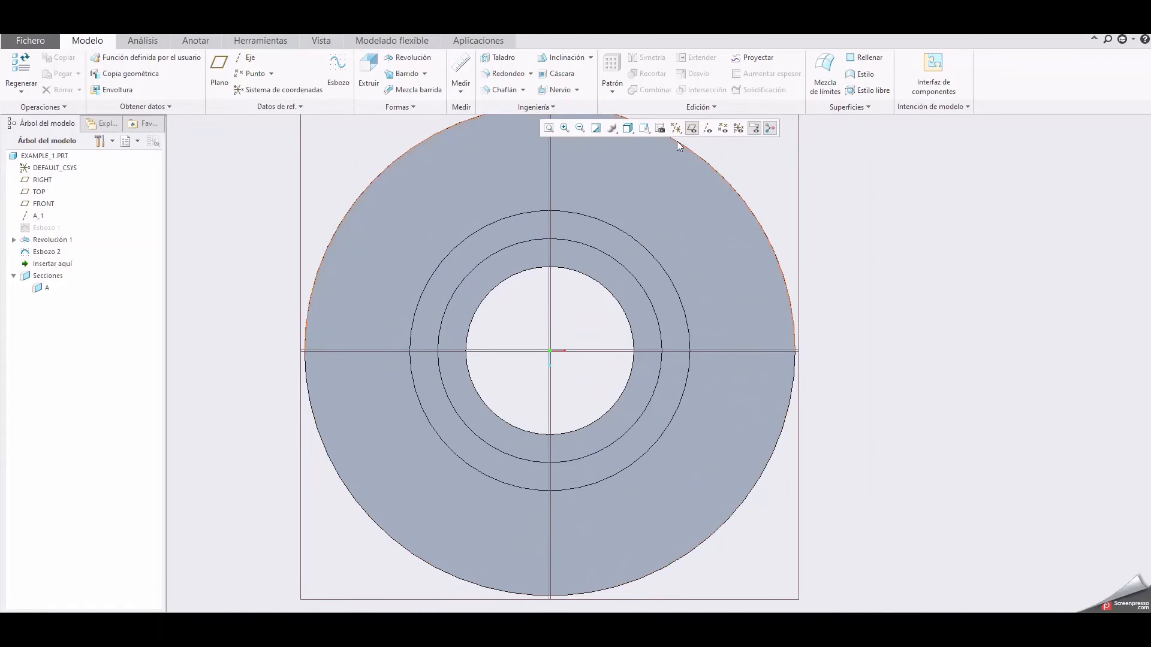
pyautogui.click(500, 57)
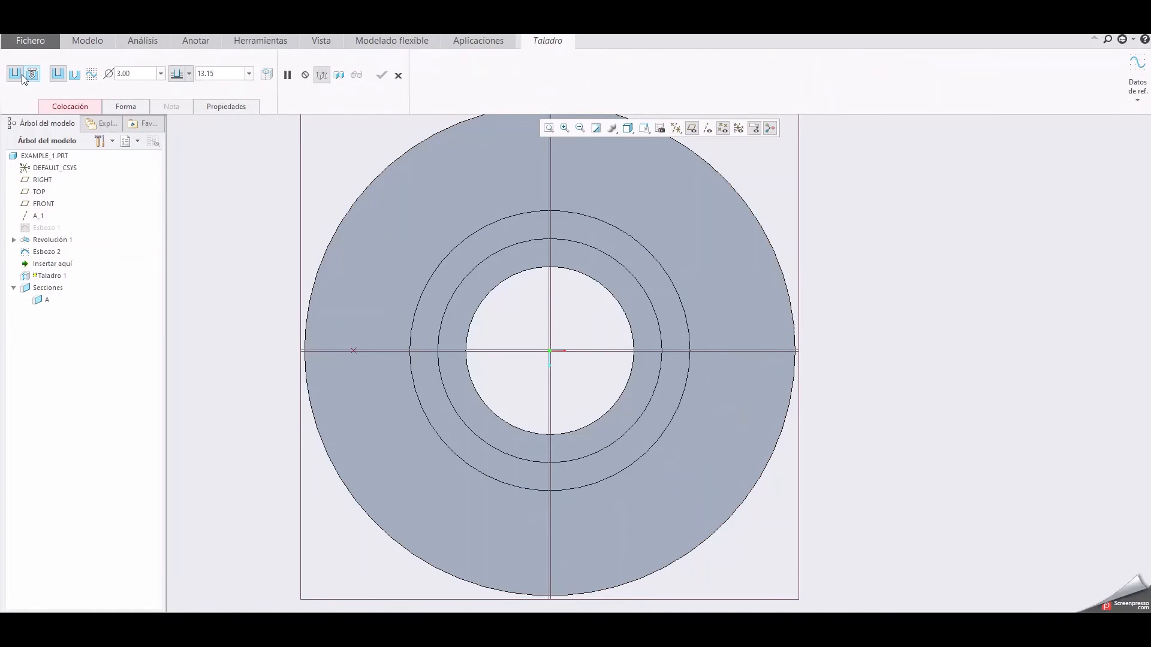
pyautogui.click(33, 74)
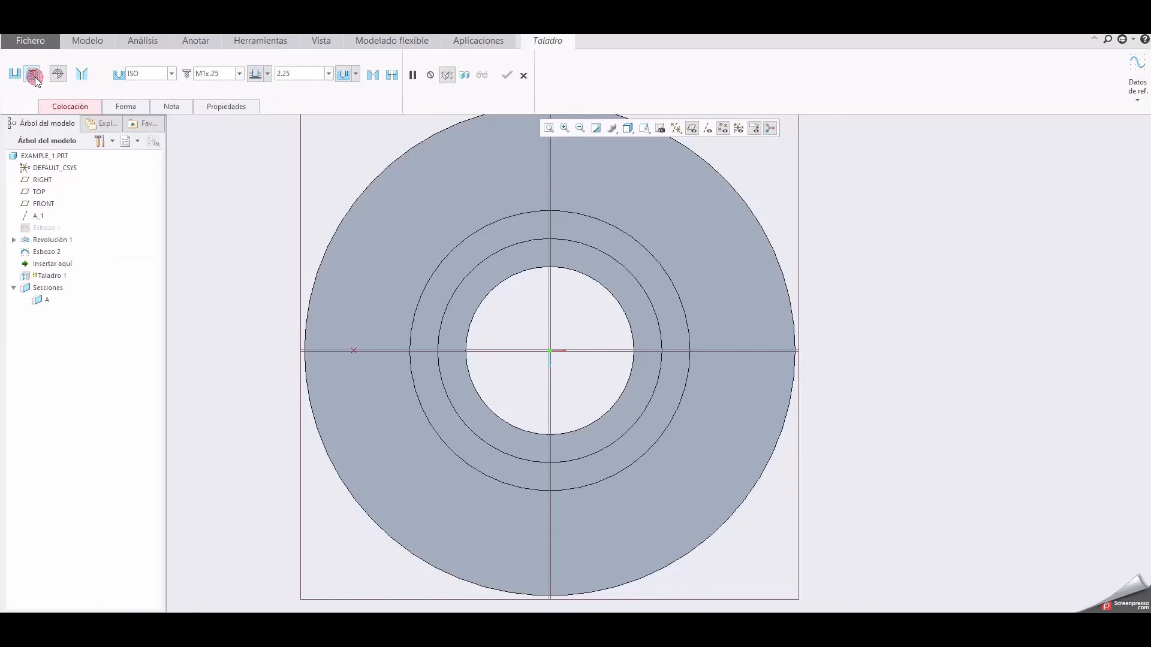
pyautogui.click(241, 74)
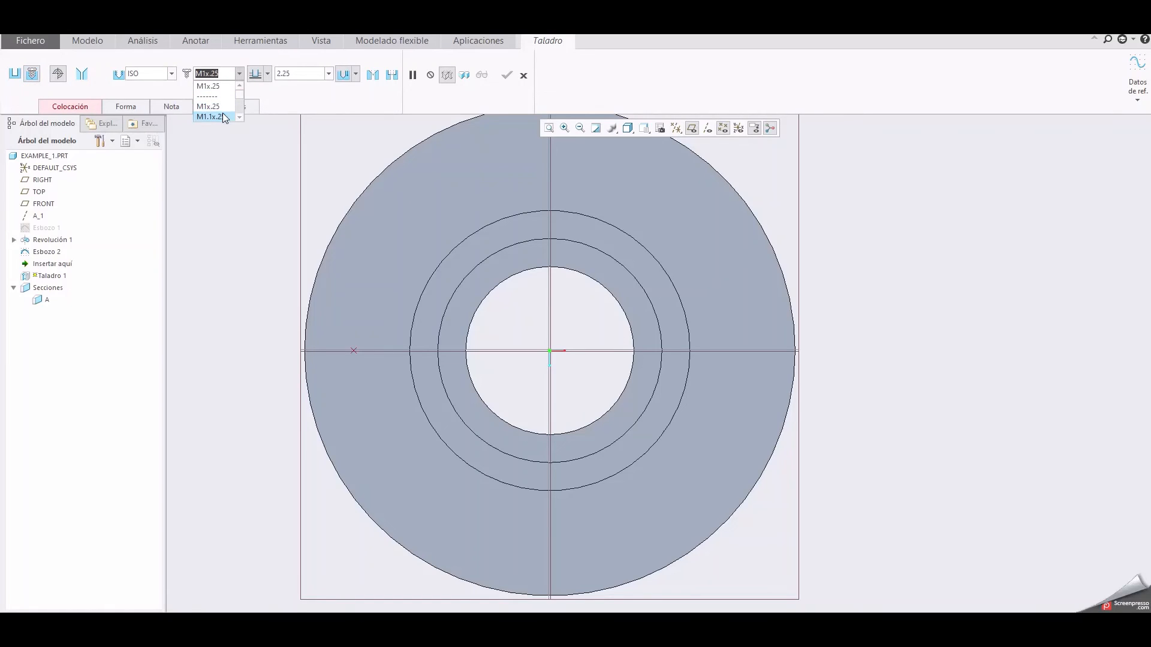
pyautogui.click(239, 119)
pyautogui.click(239, 118)
pyautogui.click(221, 116)
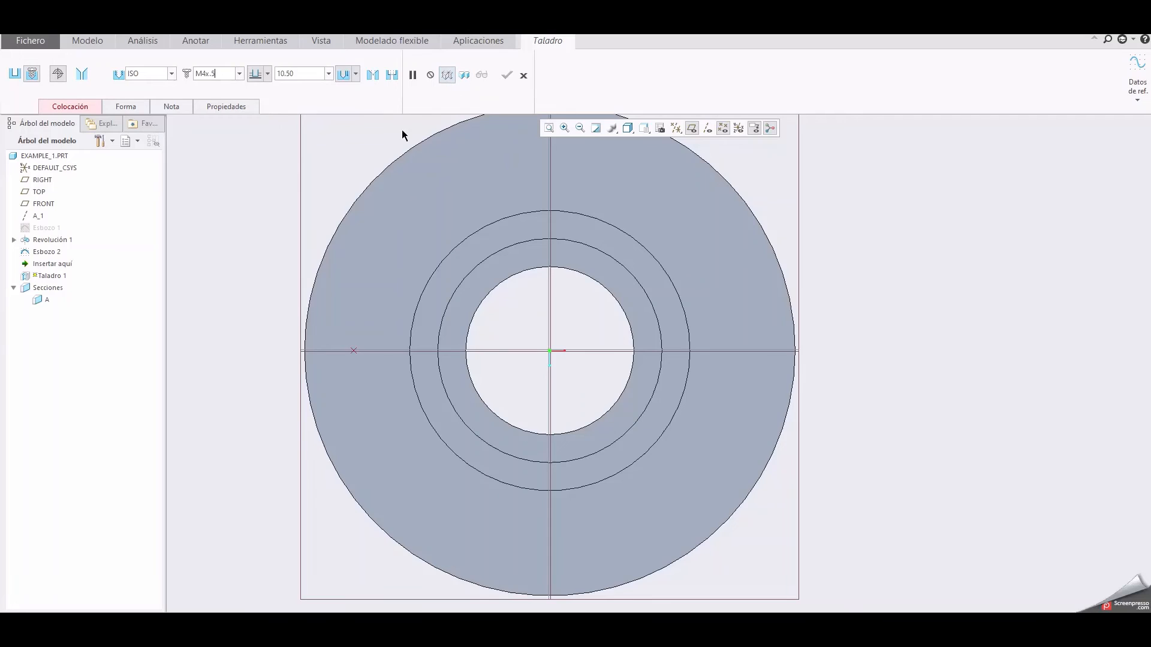
# Place the threaded hole on the sketched datum point on the flange and complete the feature
pyautogui.click(354, 353)
pyautogui.scroll(-2, 377, 342)
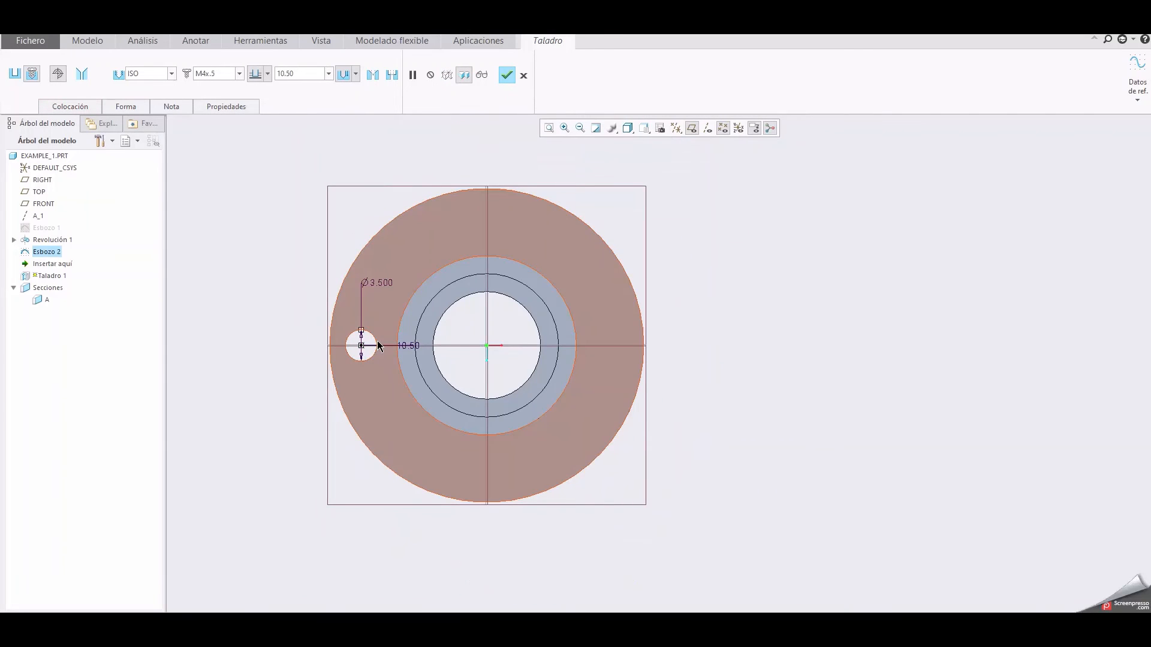
pyautogui.moveTo(376, 341)
pyautogui.mouseDown(button='middle')
pyautogui.moveTo(385, 318)
pyautogui.moveTo(386, 332)
pyautogui.mouseUp(button='middle')
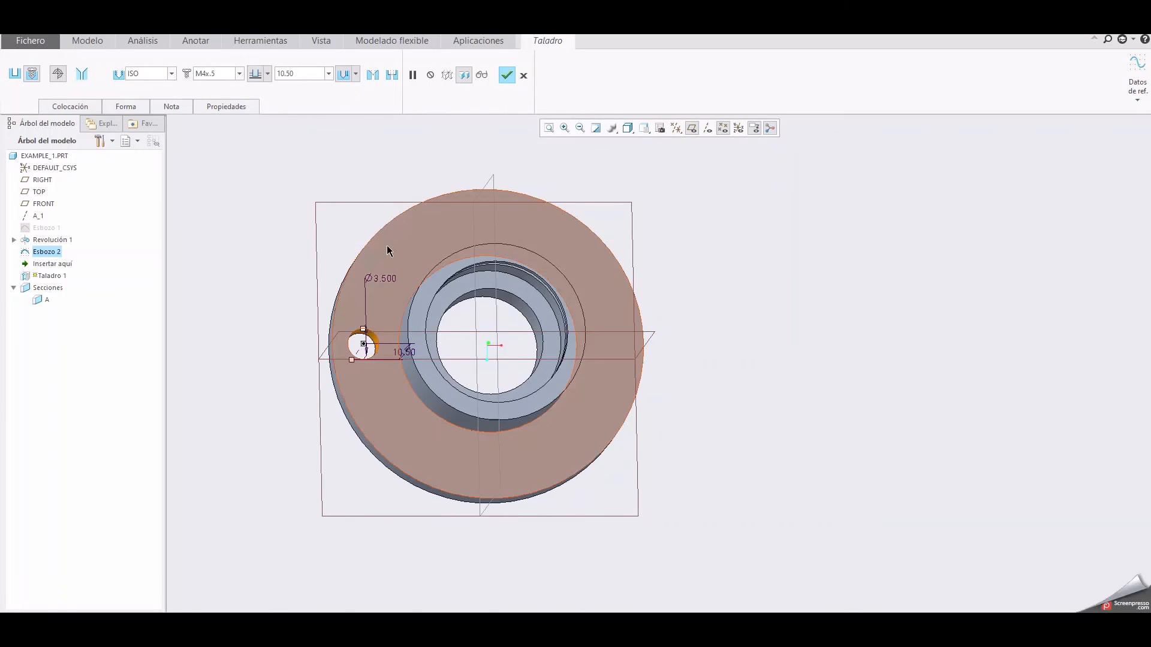
pyautogui.moveTo(388, 249); pyautogui.dragTo(376, 269, button='middle')
pyautogui.scroll(-2, 376, 269)
pyautogui.click(506, 75)
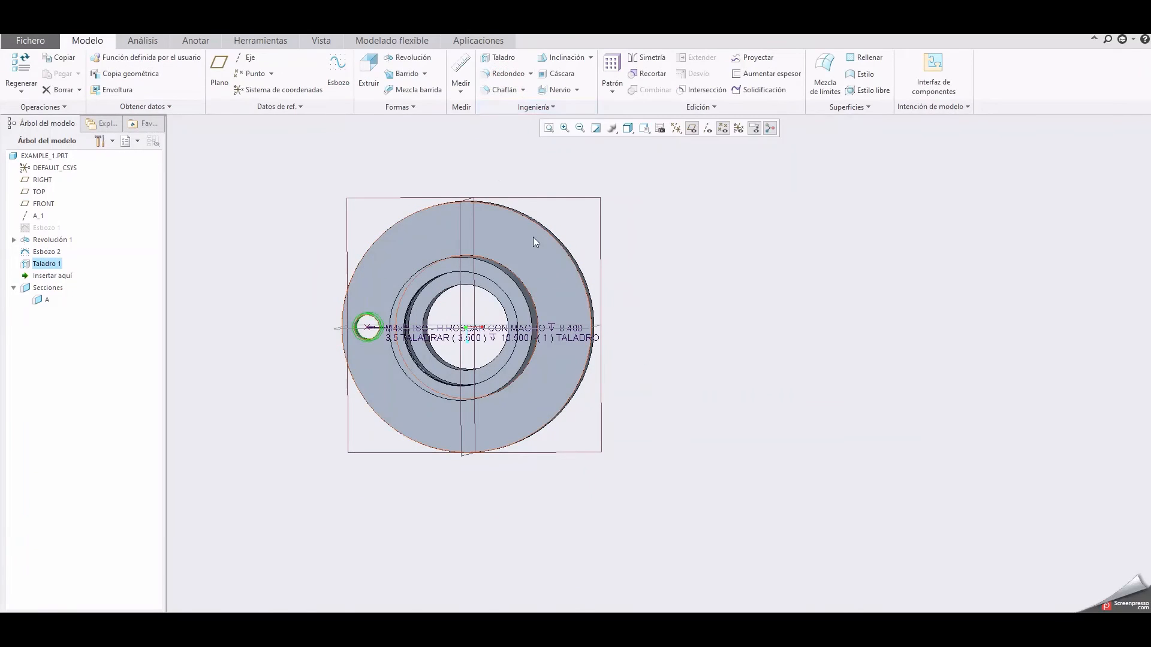
# Hide the 3D annotations and the datum points from the display
pyautogui.click(738, 127)
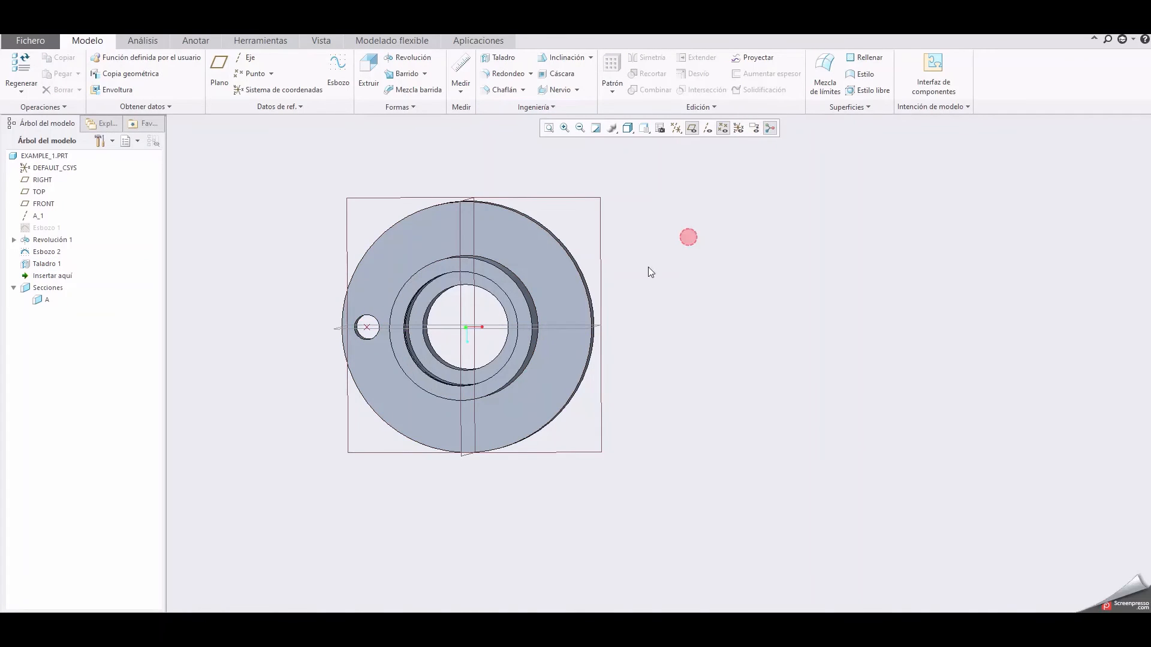
pyautogui.moveTo(649, 270); pyautogui.dragTo(663, 306, button='middle')
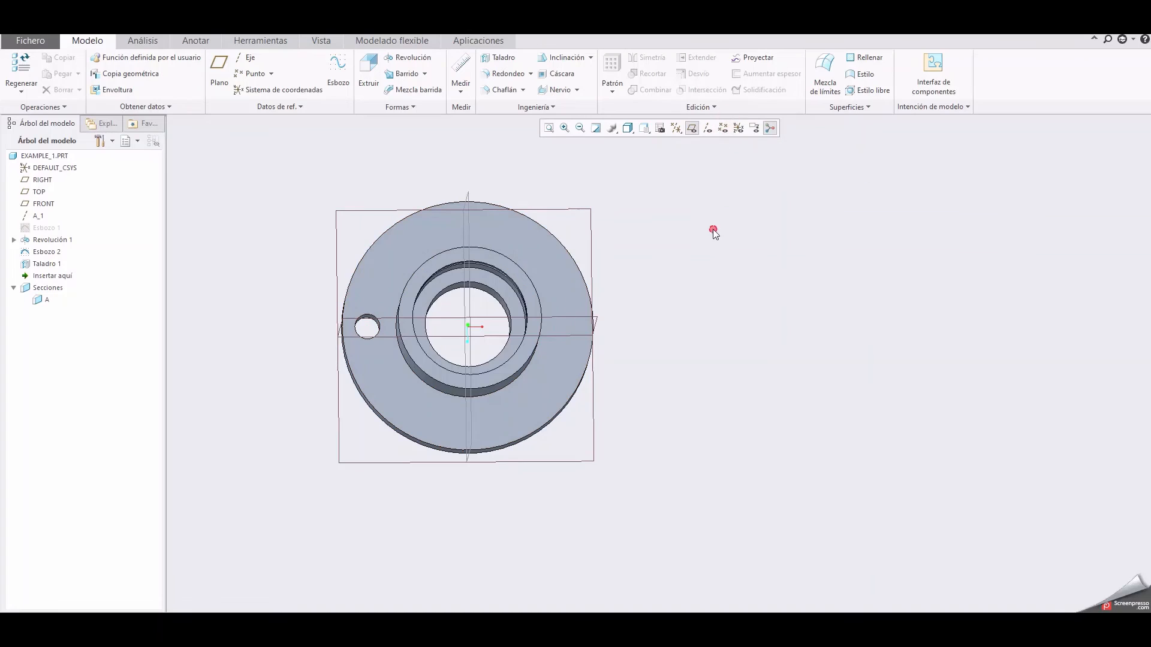
pyautogui.moveTo(627, 309); pyautogui.dragTo(627, 326, button='middle')
pyautogui.scroll(1, 627, 326)
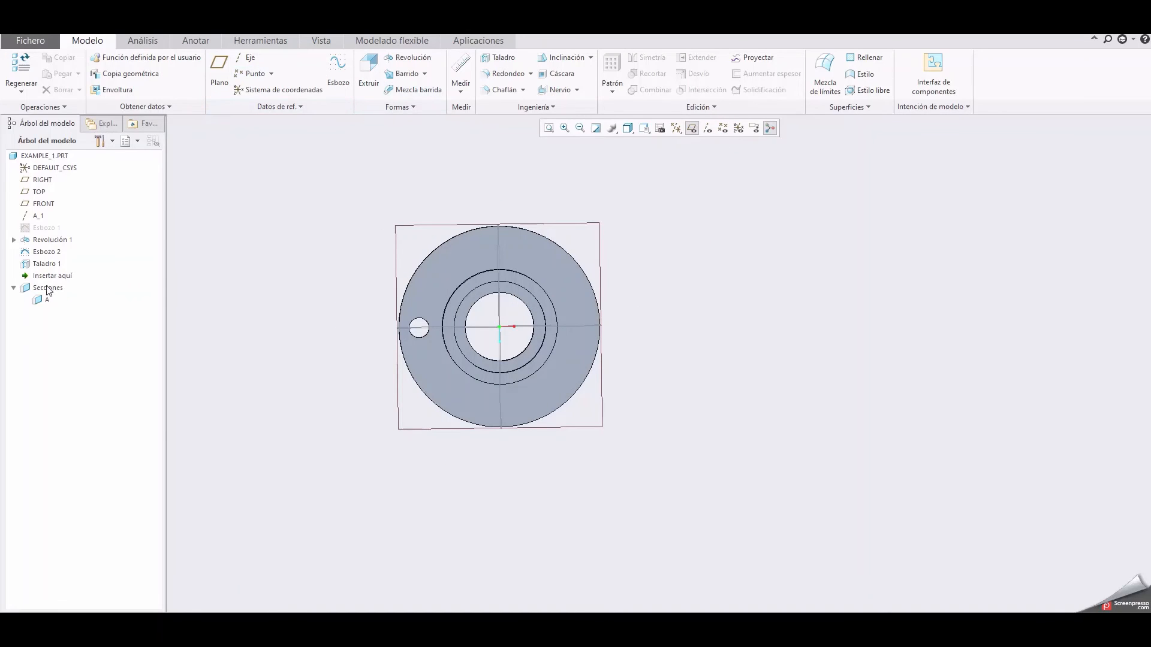
# Start a pattern of the flange hole and set its type to Axis (Eje)
pyautogui.click(44, 265)
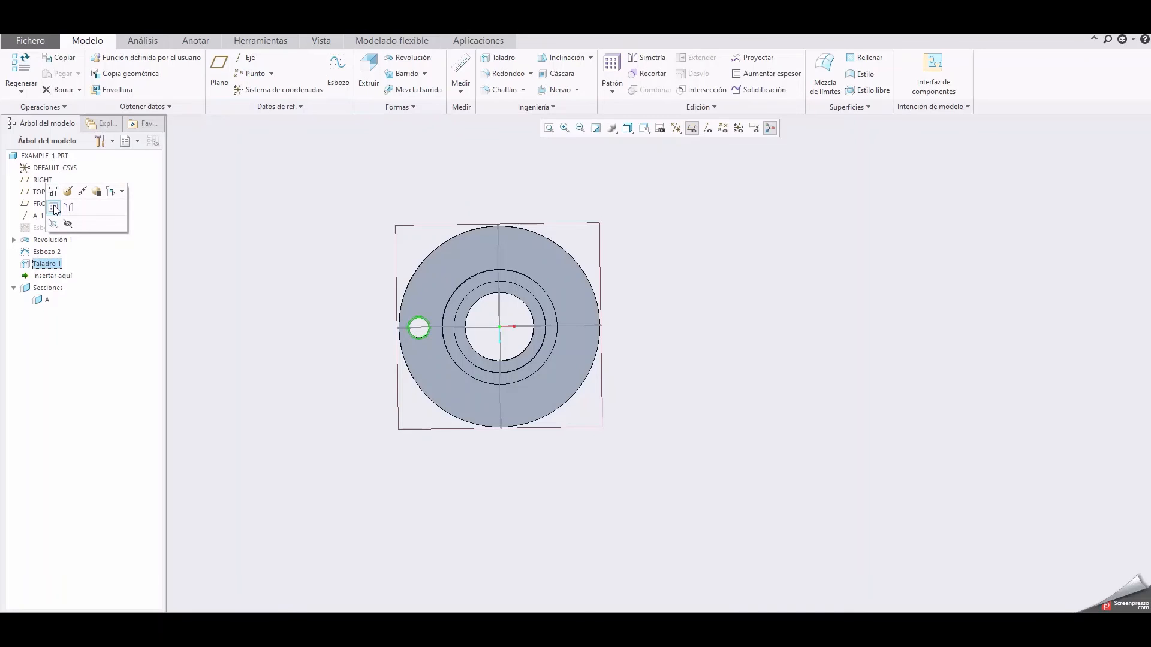
pyautogui.click(54, 208)
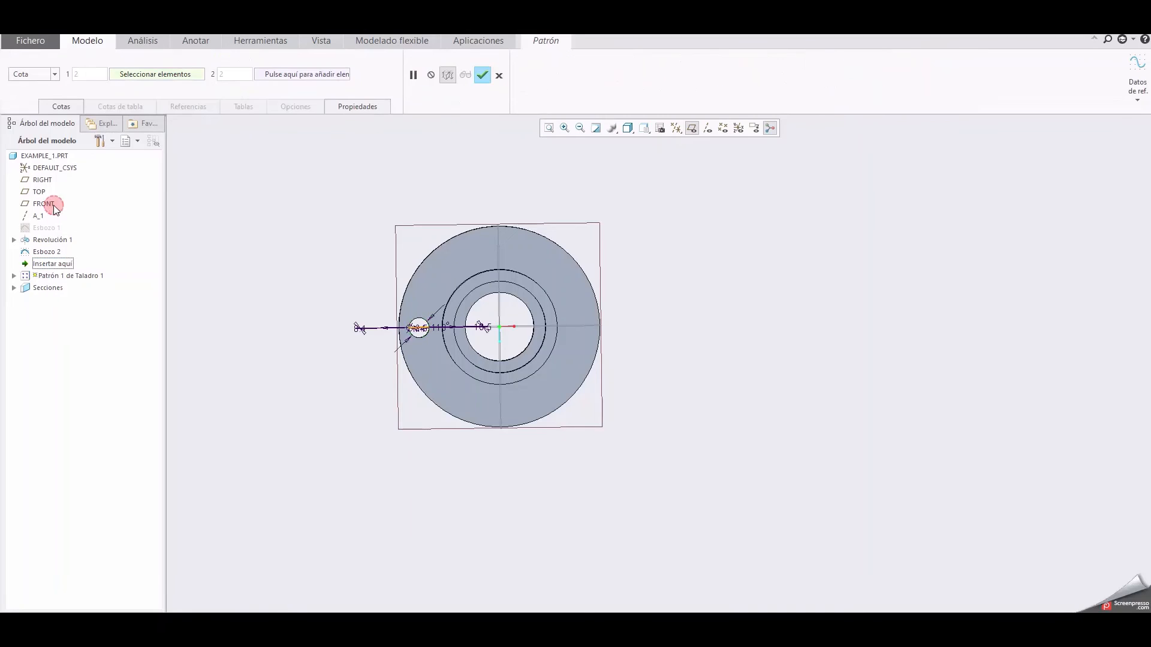
pyautogui.click(55, 74)
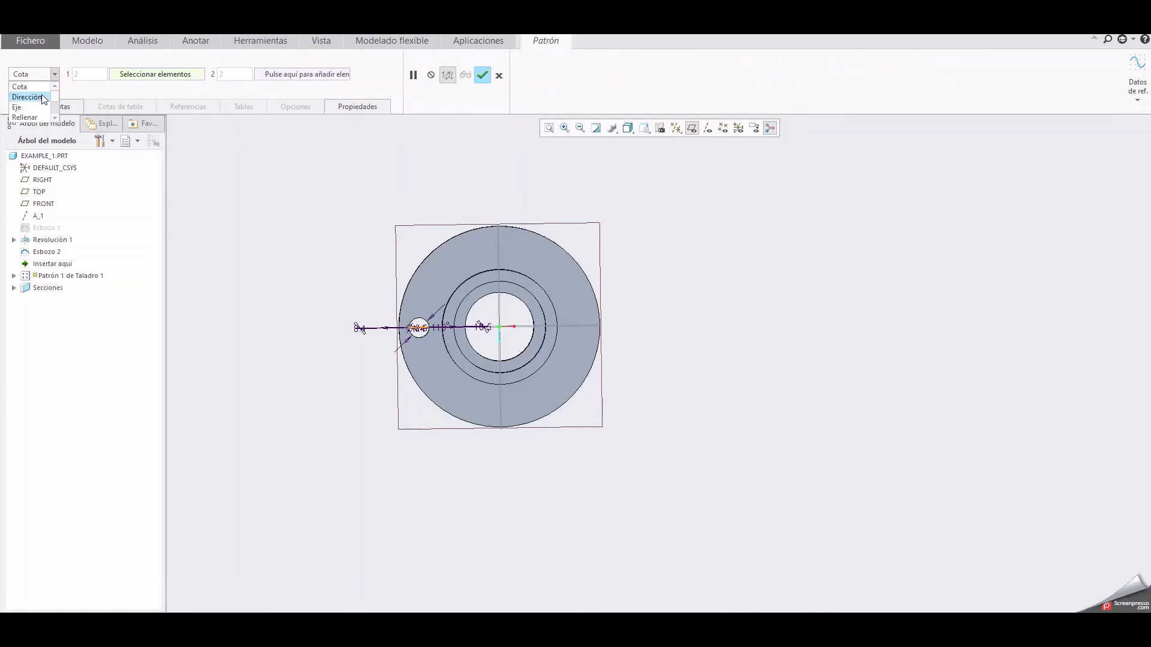
pyautogui.click(24, 107)
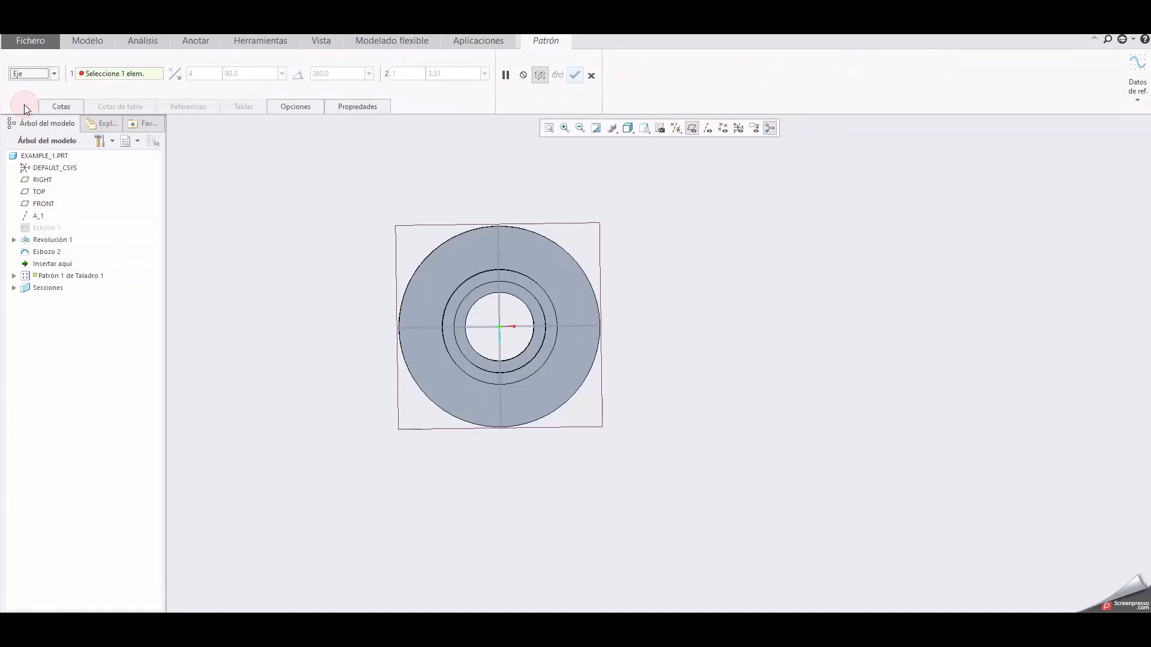
pyautogui.click(110, 77)
# Show the datum axes, hide the datum planes, and choose the central axis A_1 as the pattern axis
pyautogui.click(707, 128)
pyautogui.moveTo(663, 249); pyautogui.dragTo(631, 268, button='middle')
pyautogui.click(692, 128)
pyautogui.scroll(5, 534, 301)
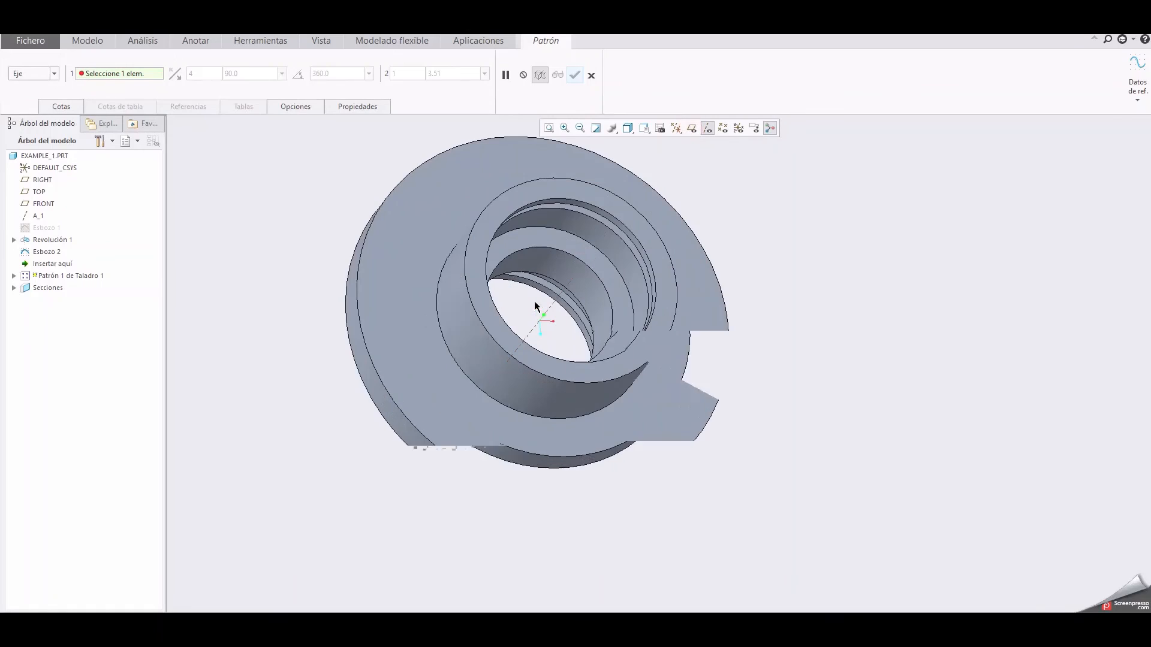
pyautogui.click(555, 301)
pyautogui.moveTo(518, 324); pyautogui.dragTo(498, 342, button='middle')
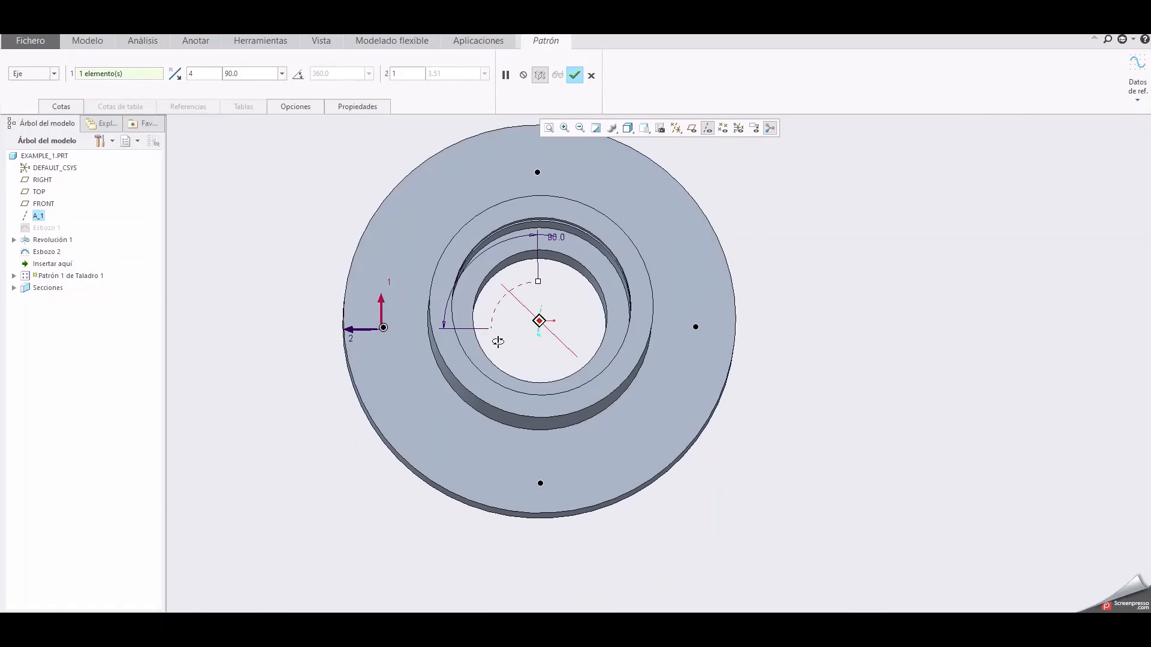
# Set the hole pattern to 3 members spaced 120° apart and complete it
pyautogui.doubleClick(210, 72)
pyautogui.write('3')
pyautogui.doubleClick(255, 73)
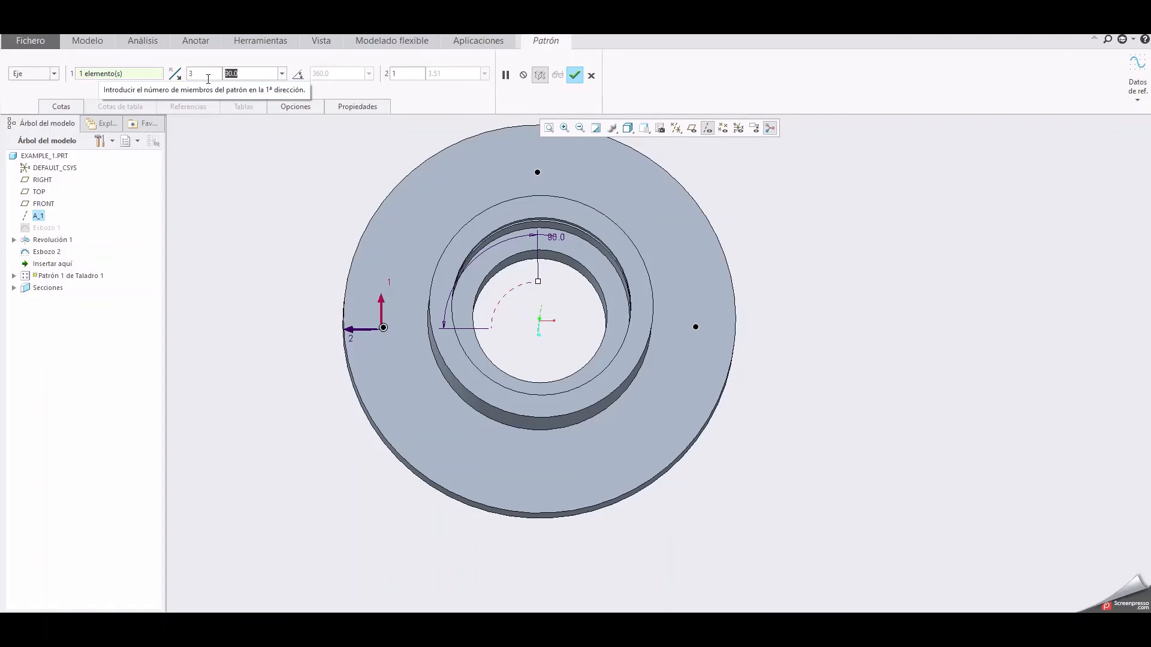
pyautogui.write('120')
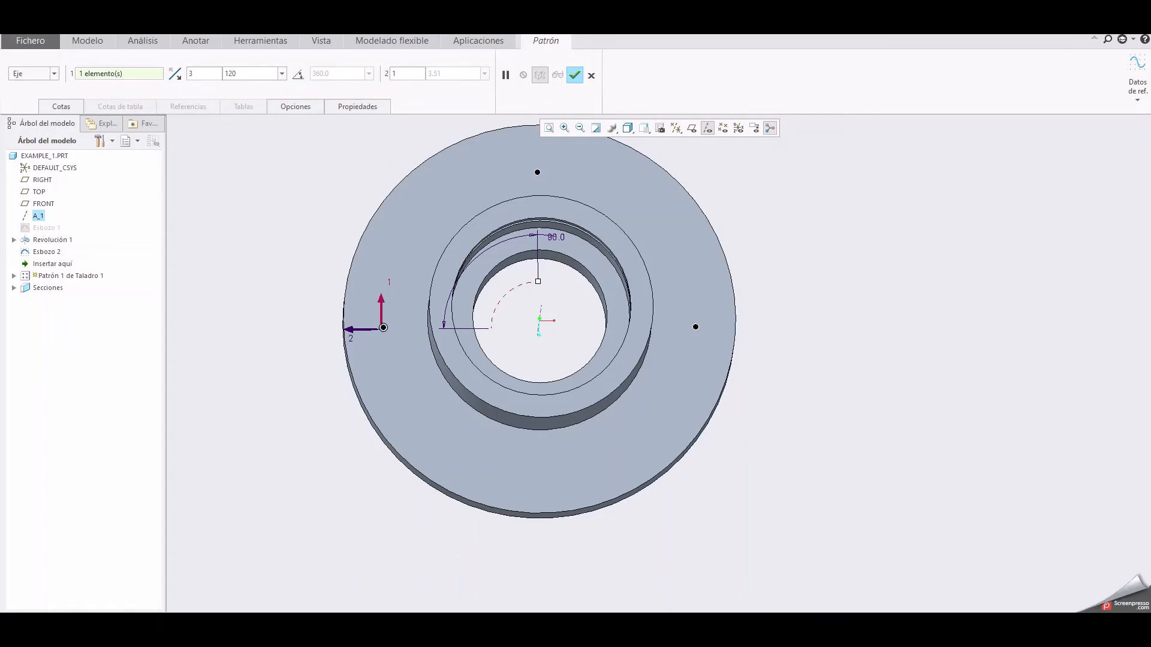
pyautogui.press('Return')
pyautogui.click(577, 77)
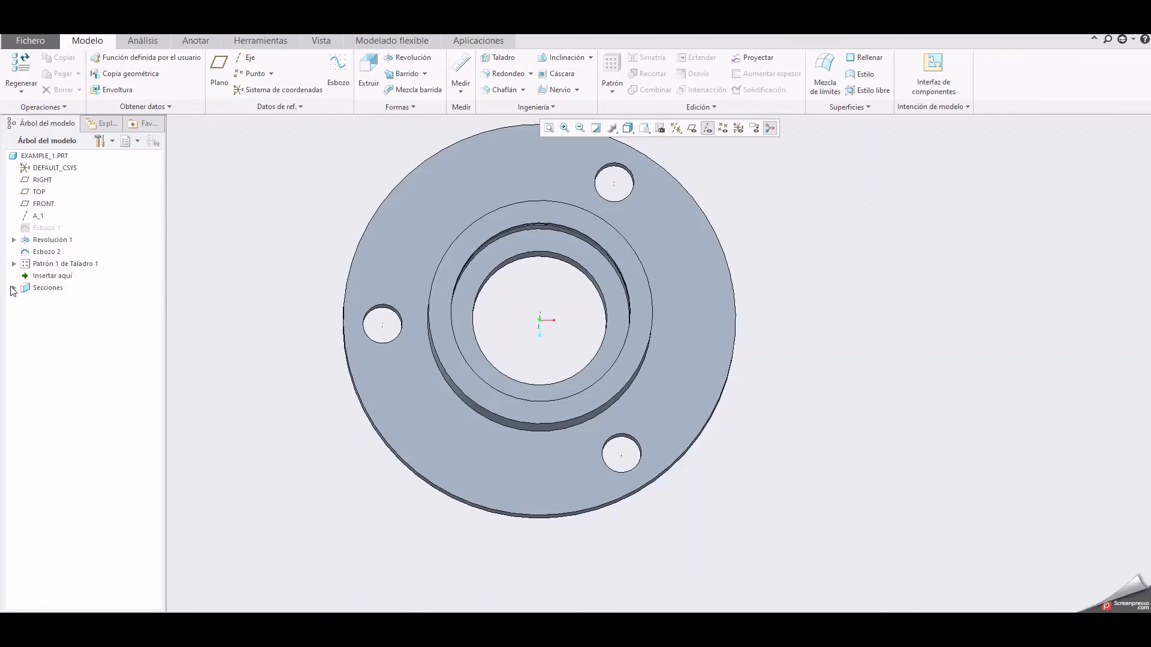
# Hide the hole's placement sketch Esbozo 2 and activate cross-section A
pyautogui.click(45, 252)
pyautogui.click(63, 214)
pyautogui.click(233, 265)
pyautogui.click(13, 289)
pyautogui.click(46, 301)
pyautogui.click(56, 226)
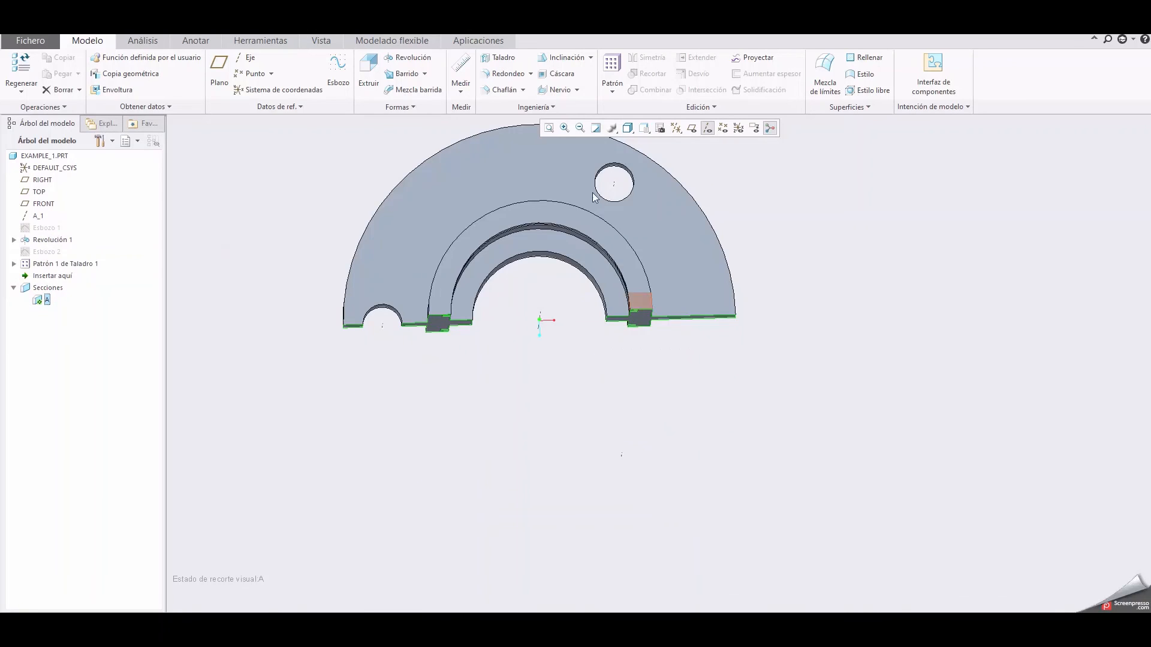
# Examine the sectioned part in a saved orientation facing the cut and from an oblique angle
pyautogui.click(647, 129)
pyautogui.click(658, 176)
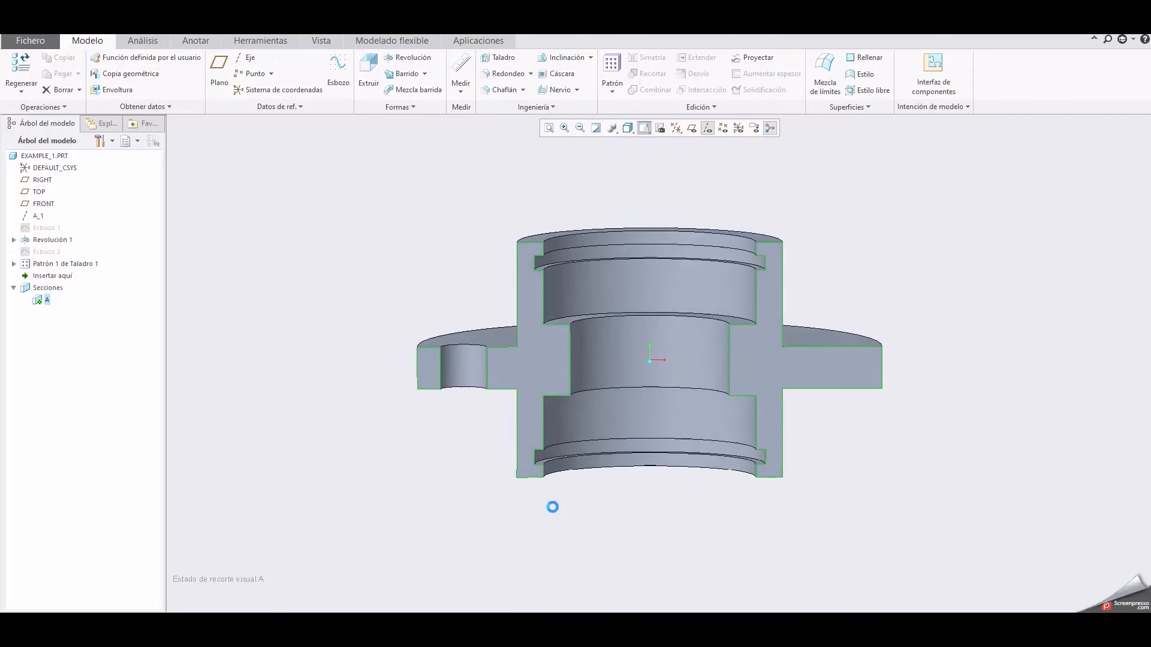
pyautogui.click(588, 561)
pyautogui.scroll(1, 598, 560)
pyautogui.scroll(-2, 682, 562)
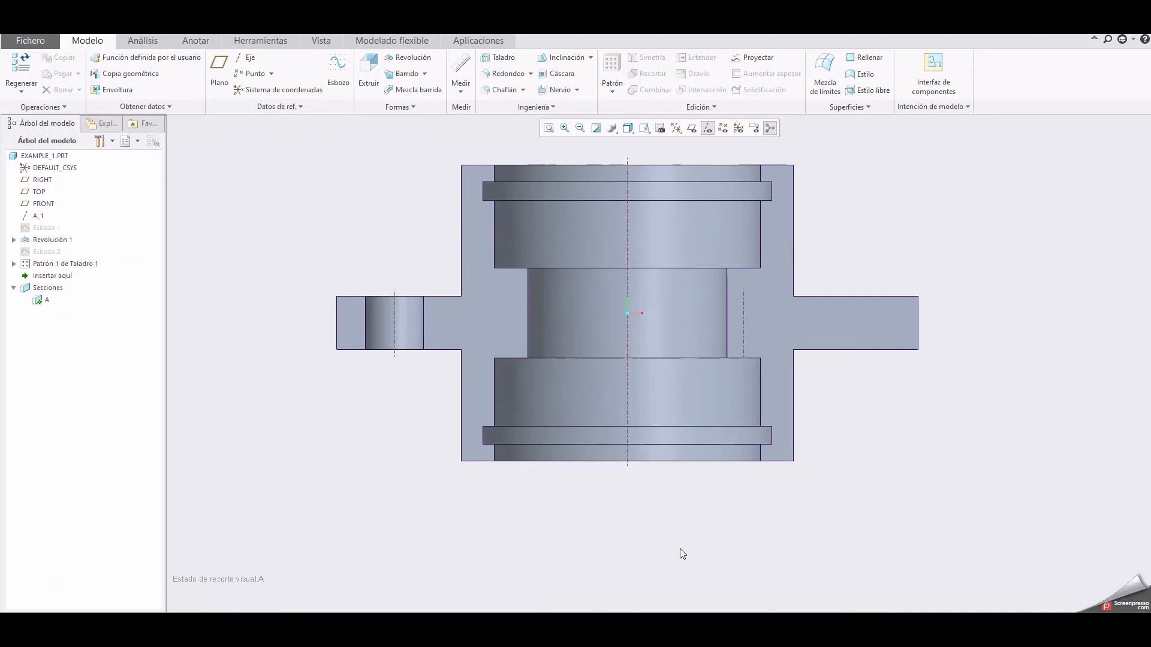
pyautogui.scroll(1, 639, 507)
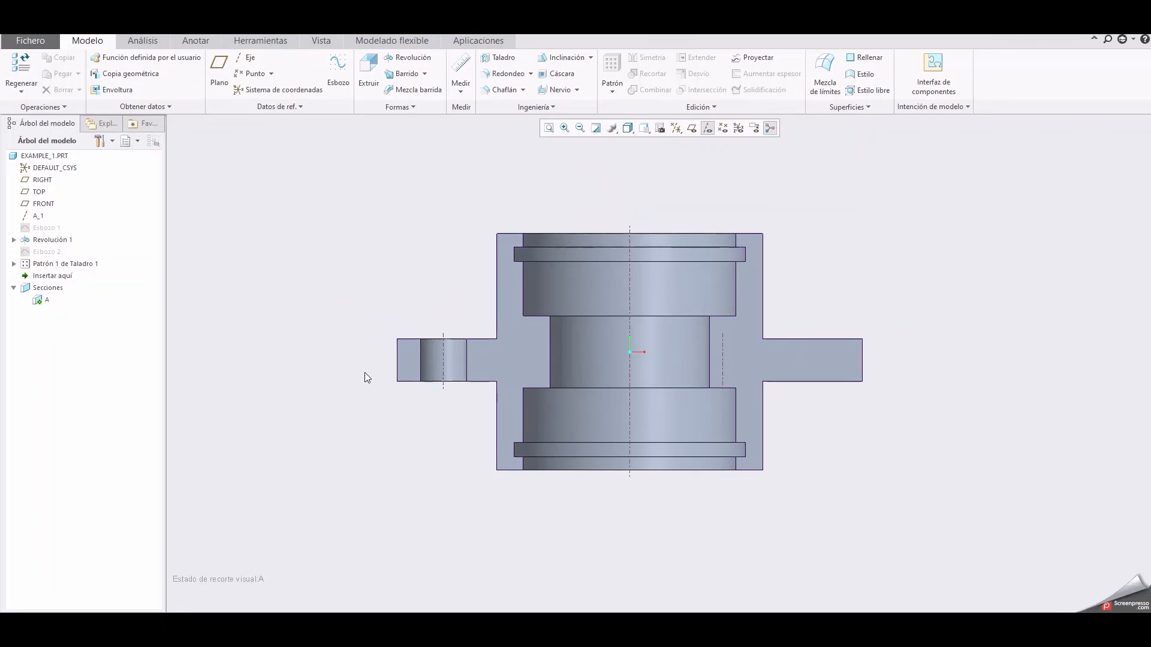
pyautogui.scroll(-1, 522, 344)
pyautogui.scroll(3, 523, 345)
pyautogui.moveTo(522, 344); pyautogui.dragTo(550, 390, button='middle')
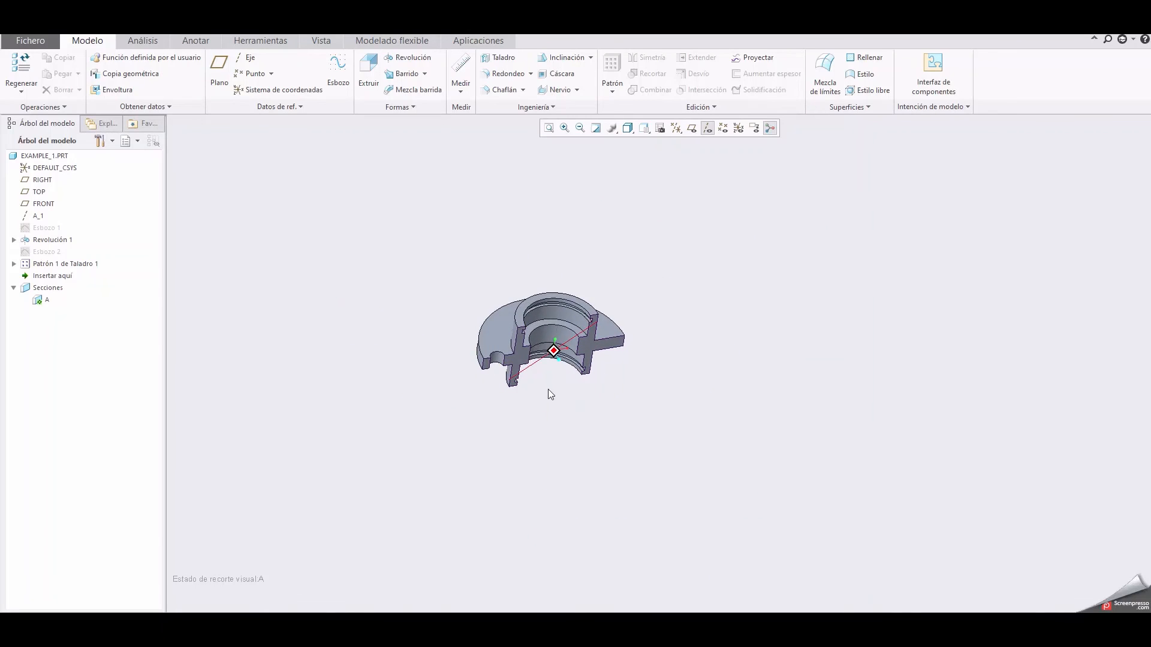
# Deactivate cross-section A to display the whole part again
pyautogui.click(47, 300)
pyautogui.click(53, 228)
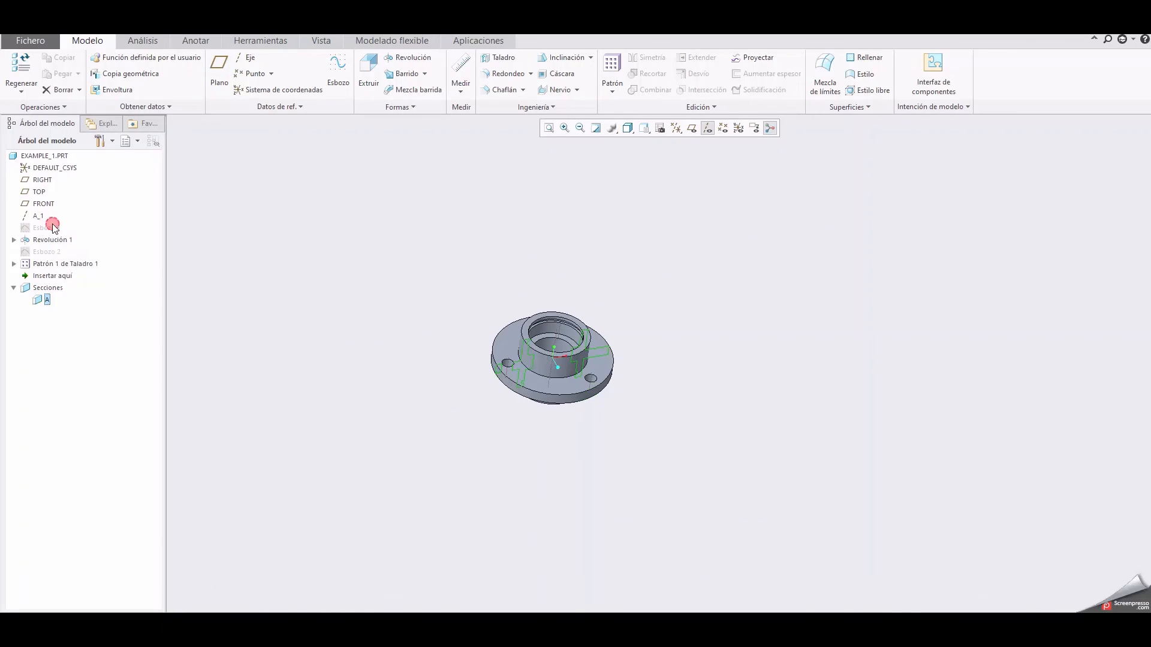
pyautogui.click(736, 358)
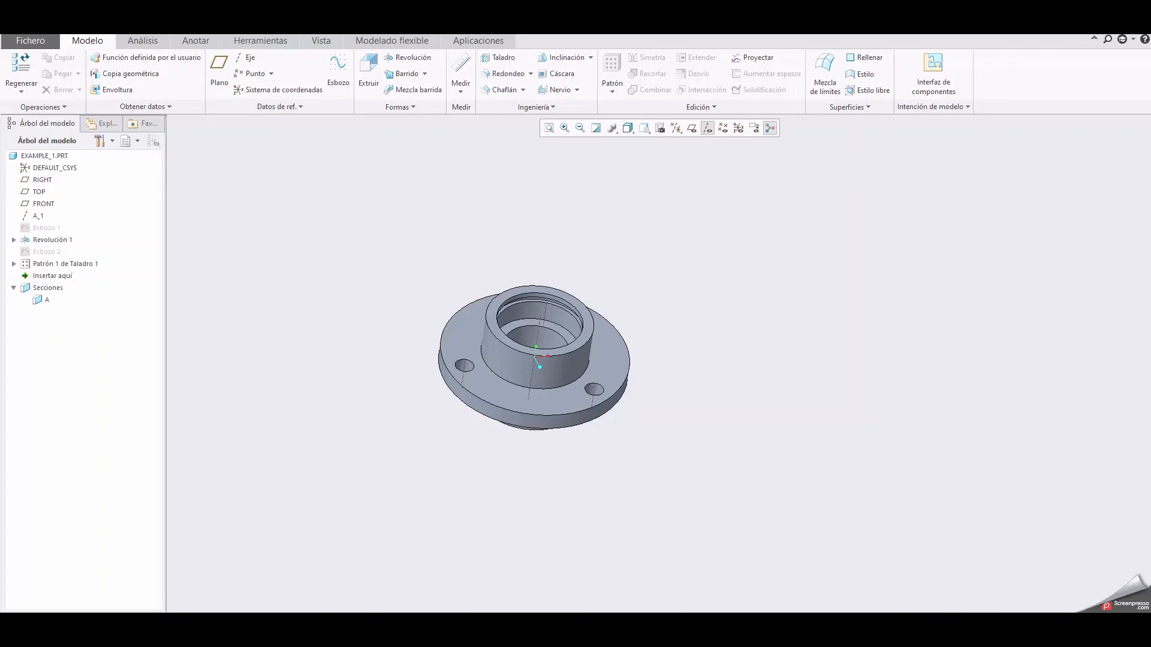
# Set the display style to shaded with reflections and hide the datum axes and the spin center
pyautogui.click(626, 131)
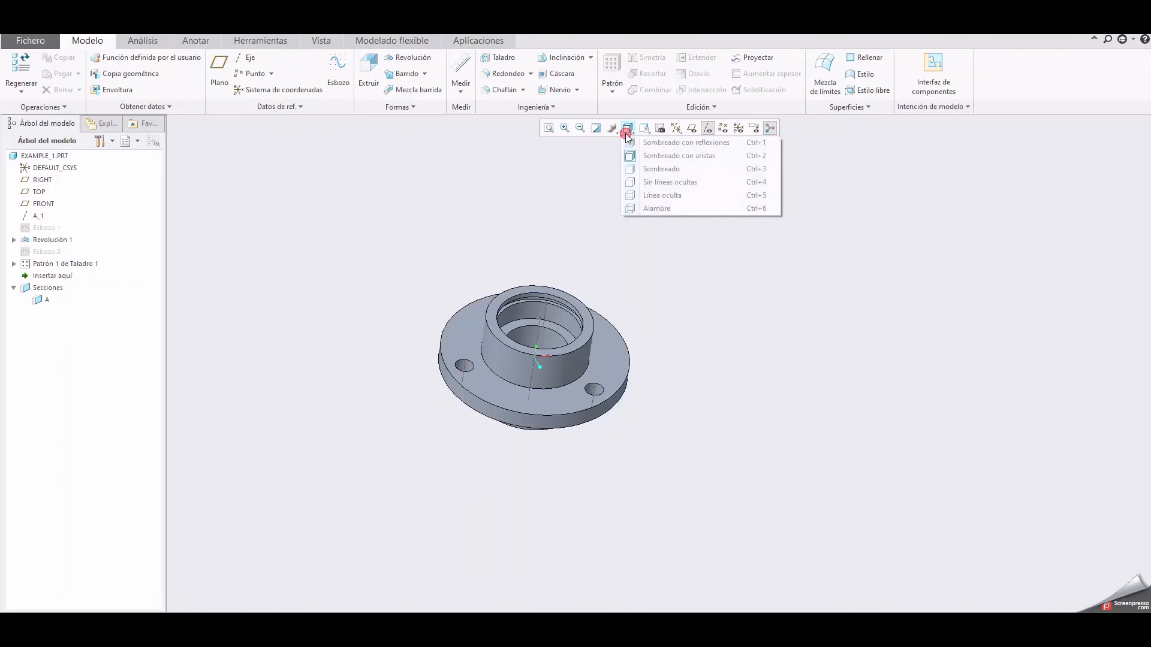
pyautogui.click(642, 143)
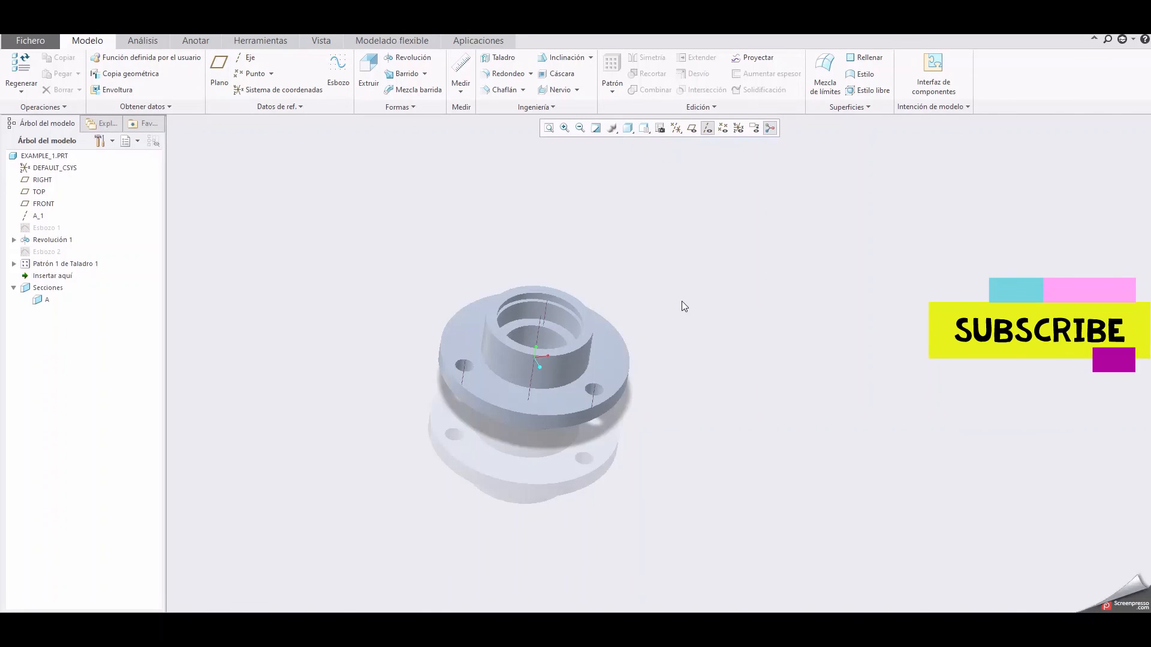
pyautogui.click(708, 129)
pyautogui.scroll(-2, 636, 305)
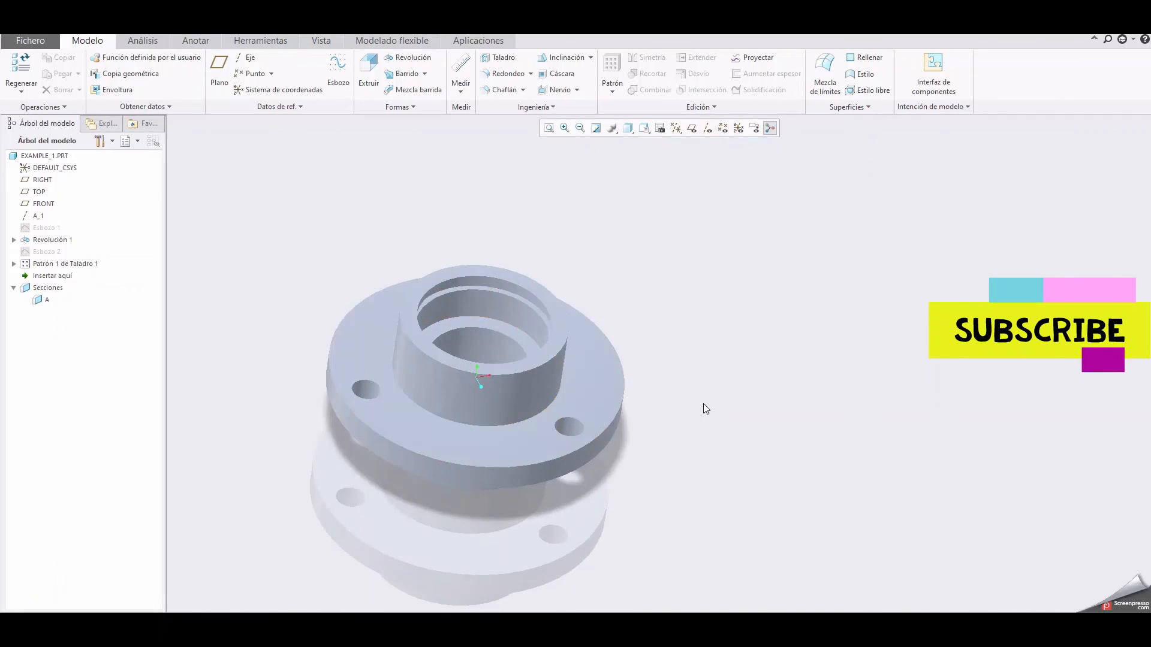
pyautogui.scroll(2, 755, 387)
pyautogui.click(770, 129)
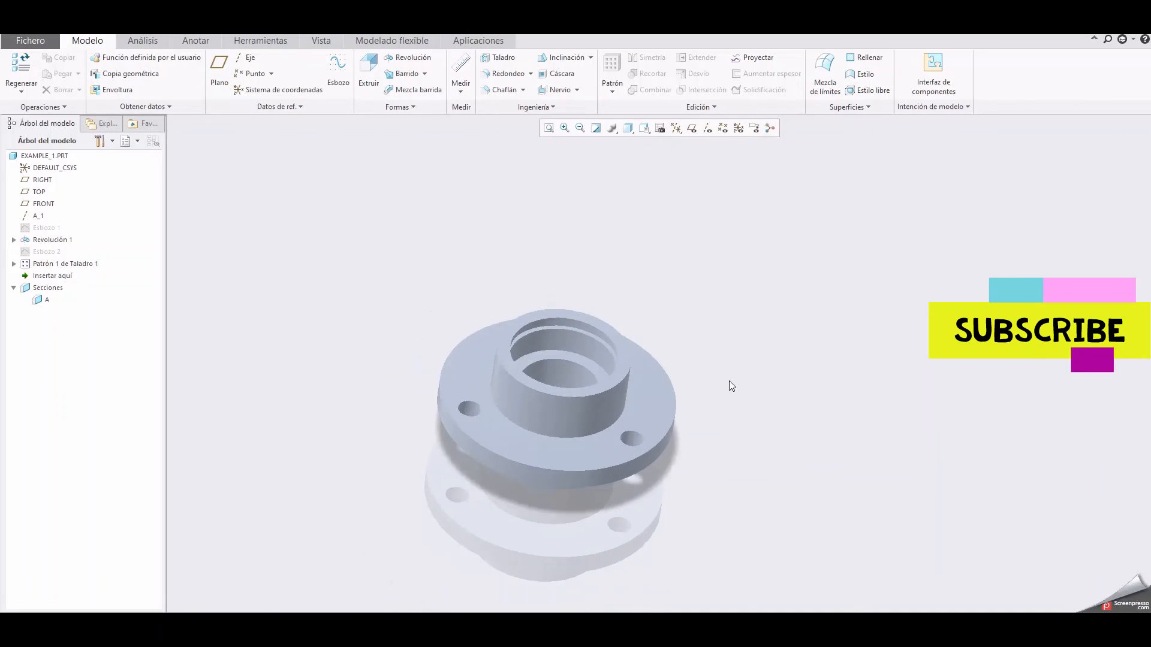
pyautogui.moveTo(729, 380)
pyautogui.mouseDown(button='middle')
pyautogui.moveTo(781, 340)
pyautogui.moveTo(804, 293)
pyautogui.moveTo(794, 334)
pyautogui.moveTo(737, 384)
pyautogui.moveTo(756, 379)
pyautogui.mouseUp(button='middle')
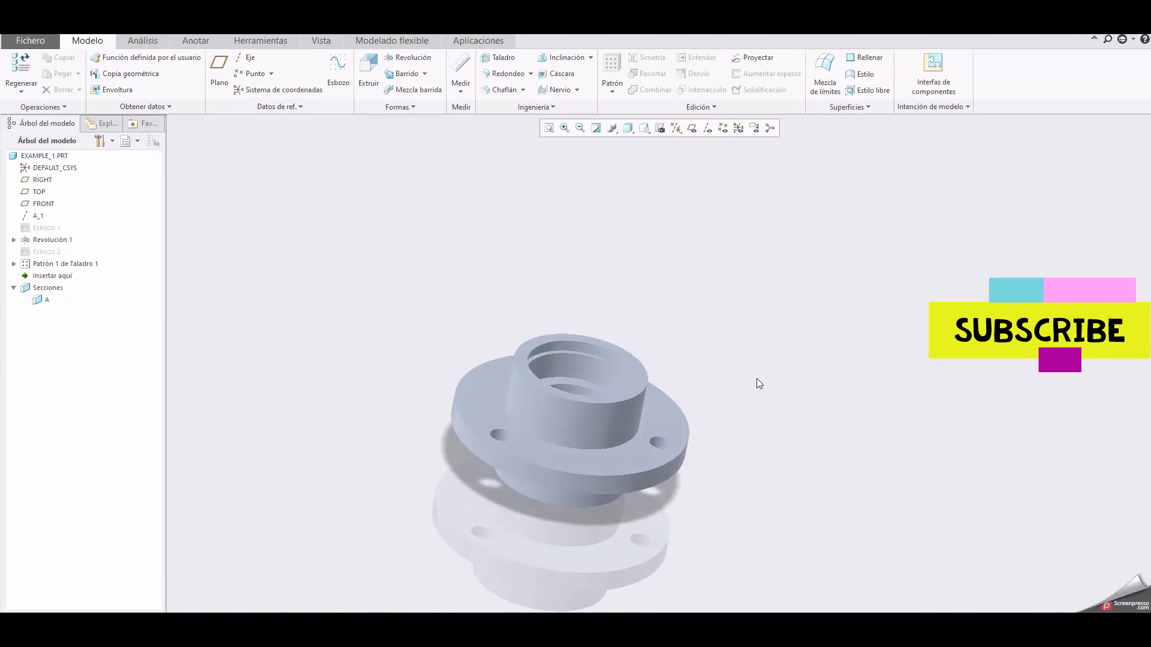